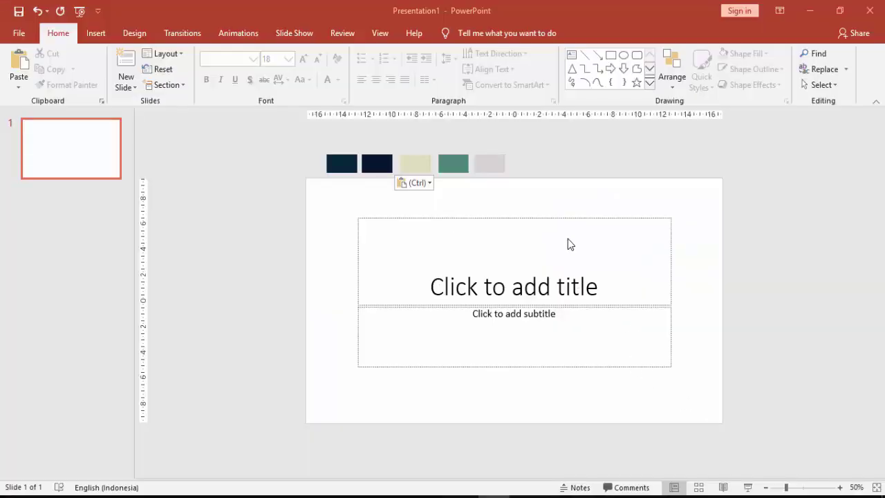
Delete the title and subtitle placeholders from the blank slide.
click(562, 217)
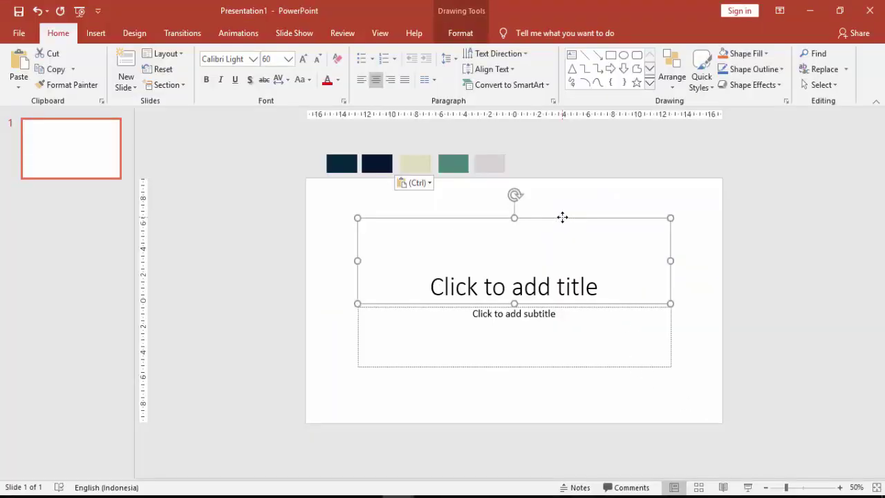
key(Delete)
click(553, 306)
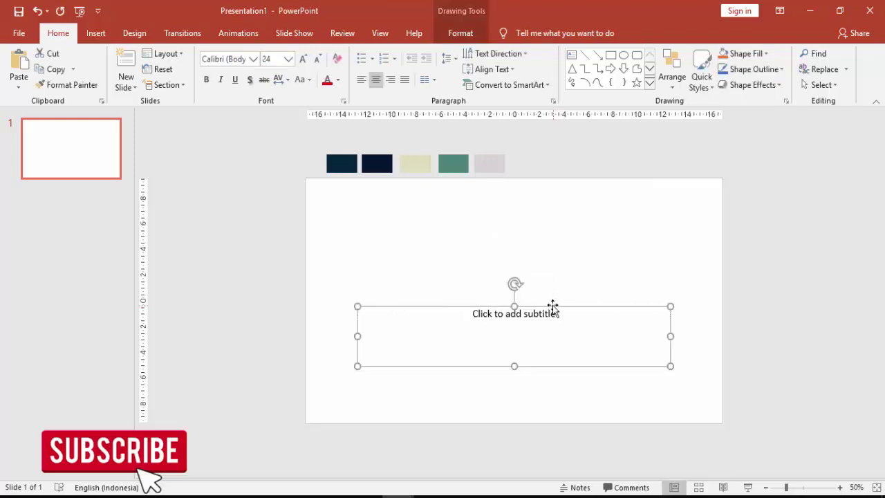
key(Delete)
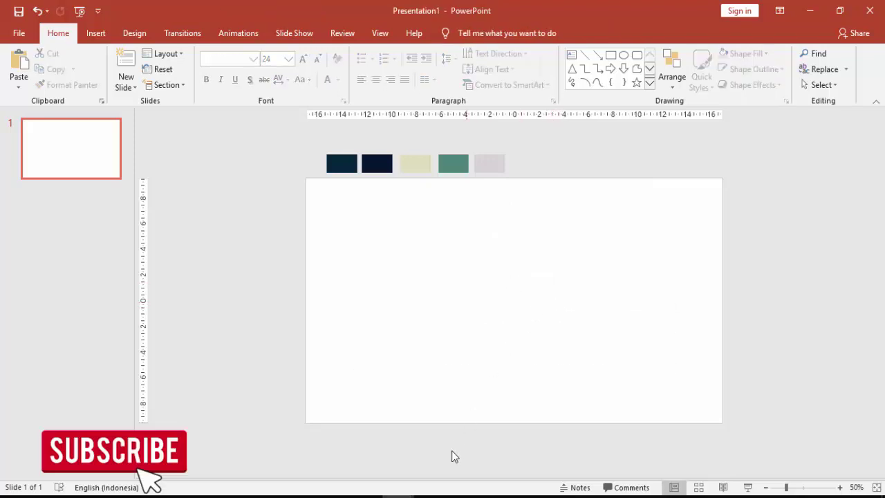
Switch to the Presentasi Skripsi Arsitek 5 deck and move down to slide 3.
mouse_move(397, 495)
click(326, 448)
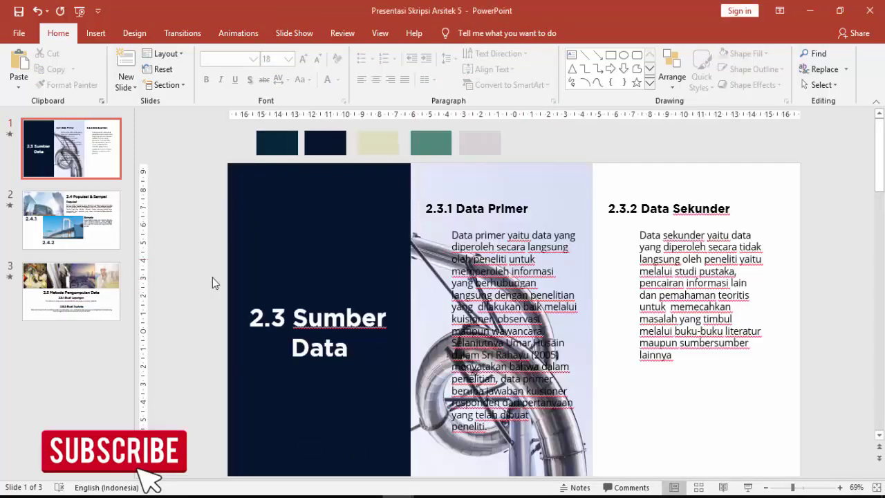
key(Down)
key(Down)
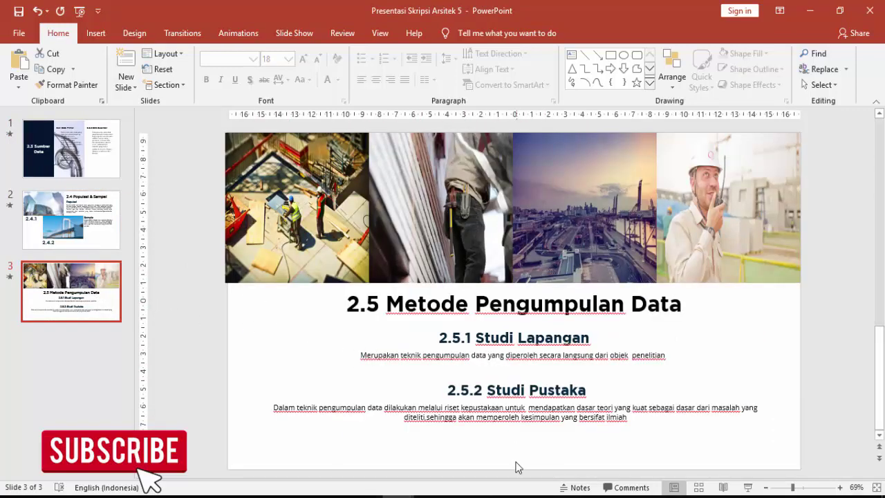
Read through the thesis PDF's sections 2.5.2 and 2.6 in Adobe Reader, then return to PowerPoint.
click(463, 496)
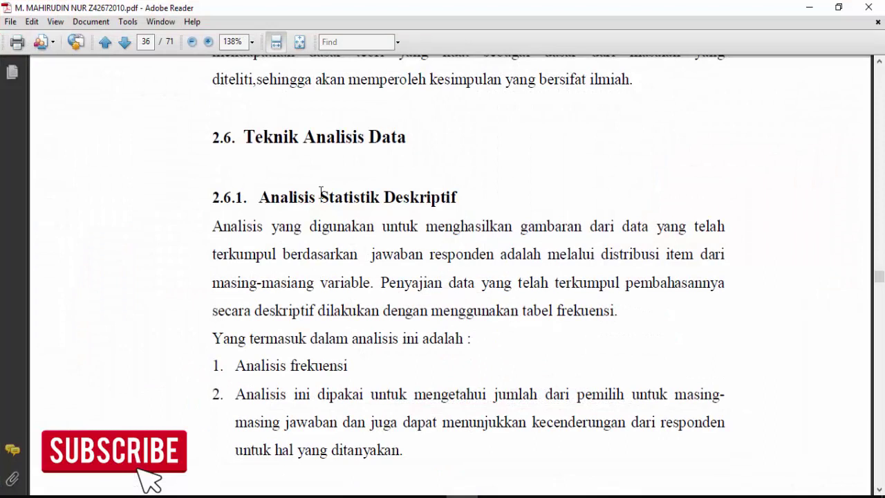
scroll(320, 192, up, 2)
scroll(409, 202, up, 2)
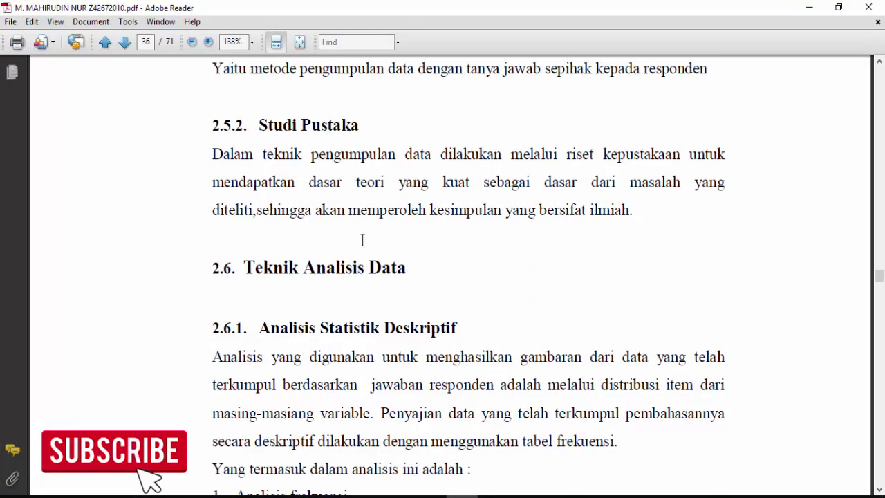
scroll(363, 239, down, 2)
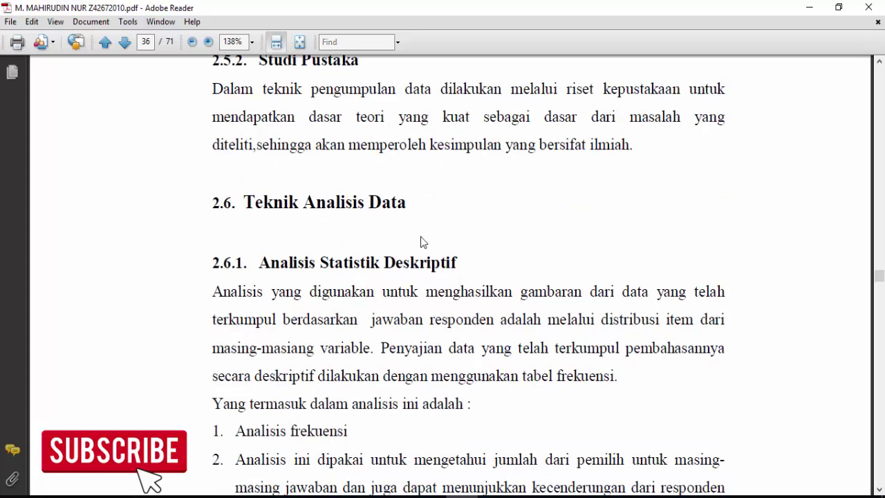
scroll(426, 219, down, 2)
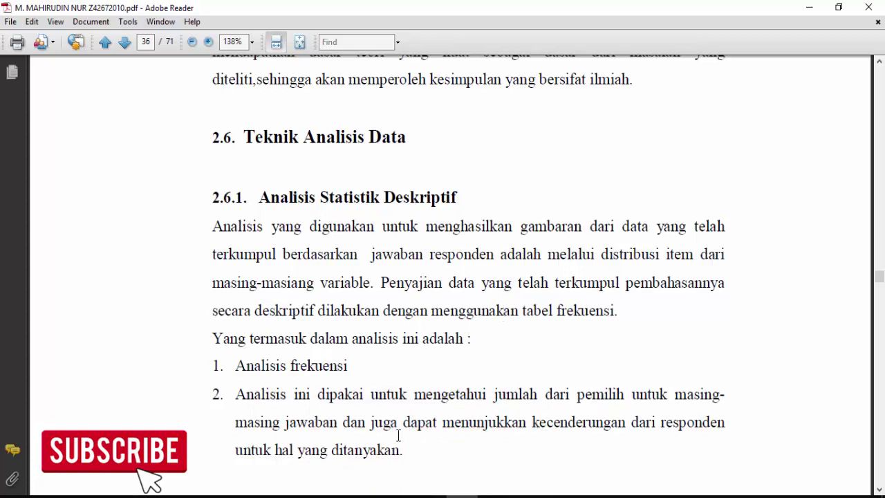
click(468, 465)
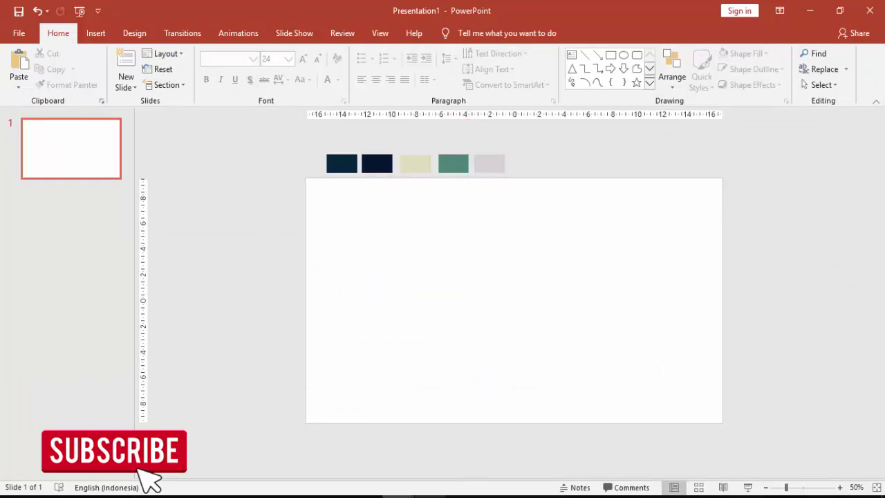
Compare the two PowerPoint windows, then close Presentasi Skripsi Arsitek 5, saving its changes.
mouse_move(274, 444)
click(371, 465)
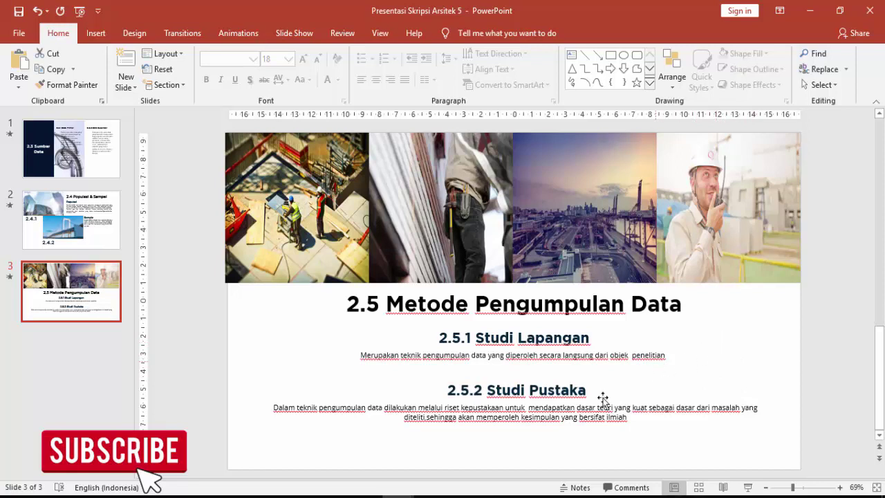
mouse_move(398, 496)
click(500, 470)
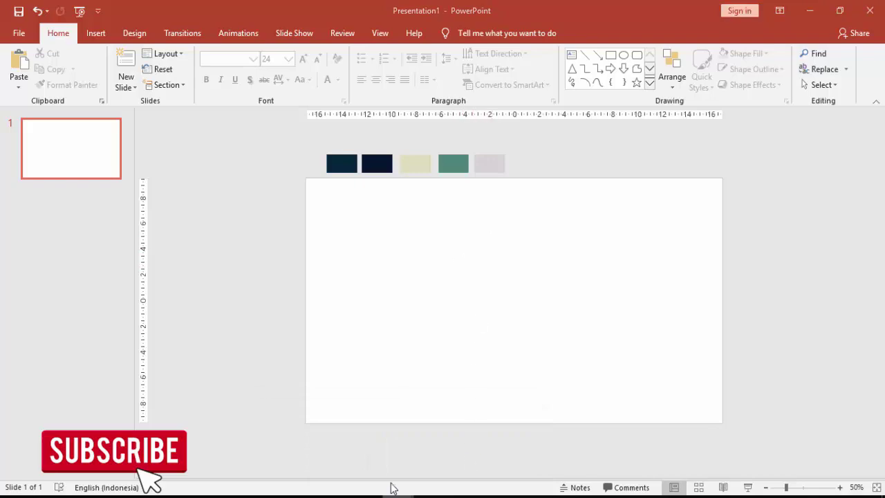
mouse_move(391, 492)
click(325, 443)
scroll(538, 249, up, 3)
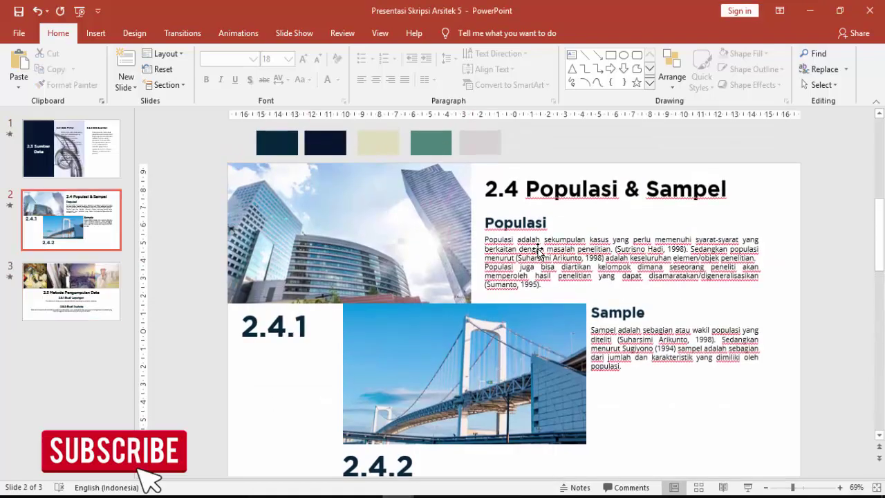
click(869, 11)
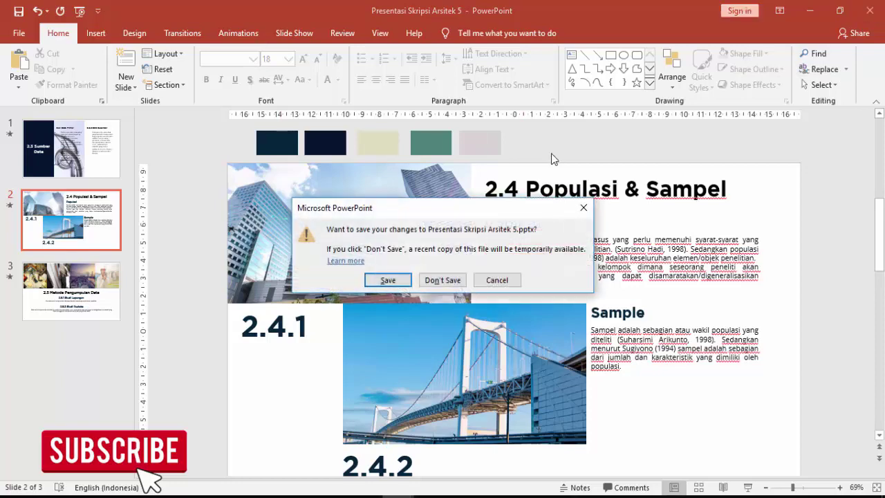
click(390, 281)
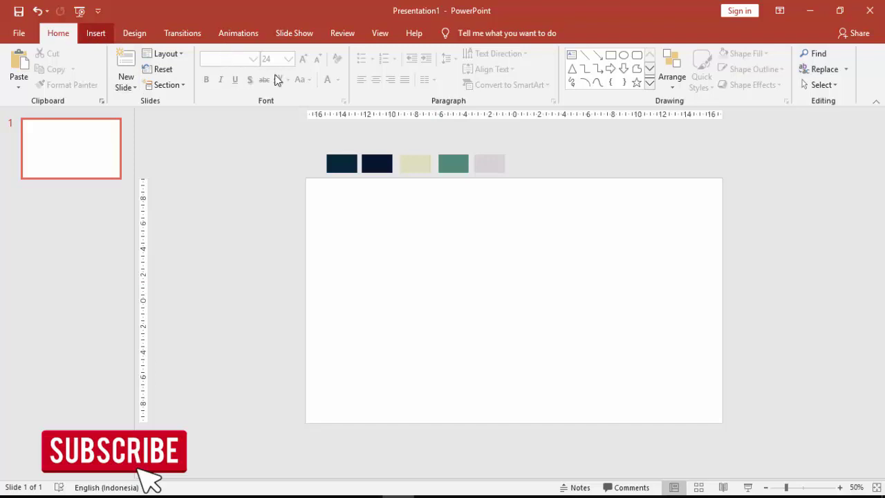
Draw a rectangle over the slide's left half and remove its outline.
click(96, 33)
click(207, 73)
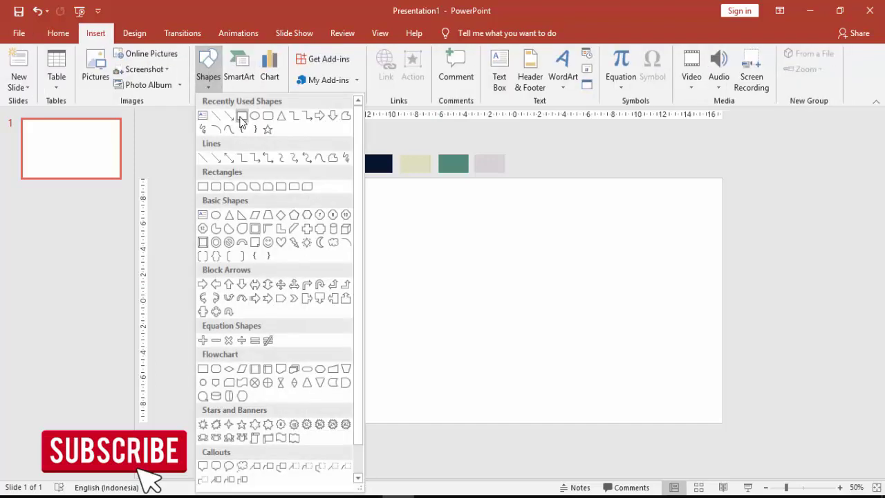
click(241, 116)
drag(307, 177, 514, 425)
right_click(469, 276)
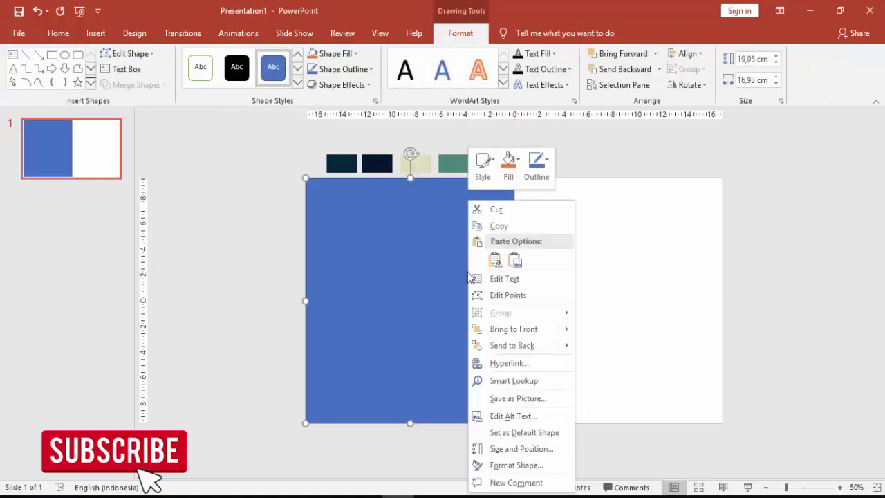
click(503, 463)
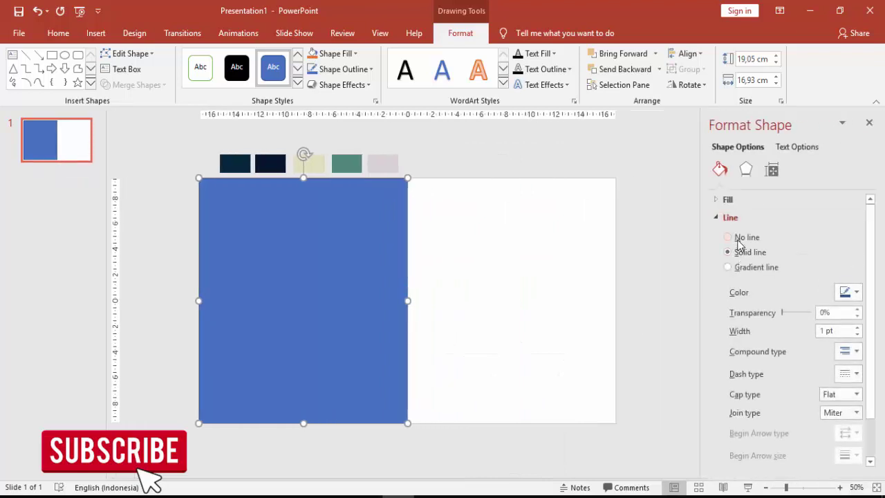
click(735, 238)
Picture-fill the rectangle with pexels-photo-236698 from the IMAGE > CITY architecture folder.
click(719, 200)
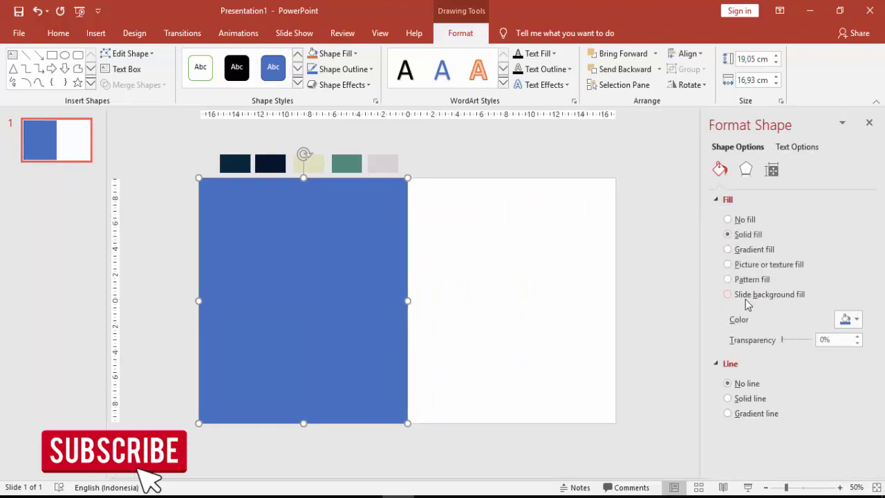
click(748, 264)
click(741, 336)
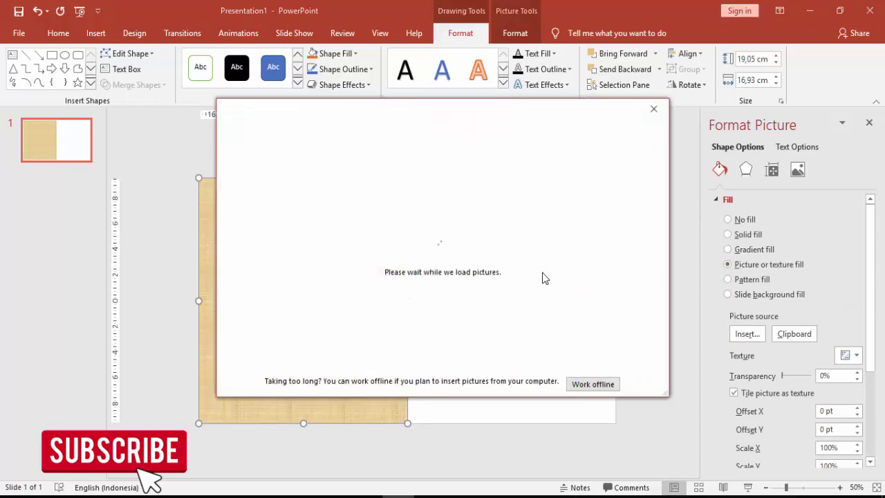
click(576, 383)
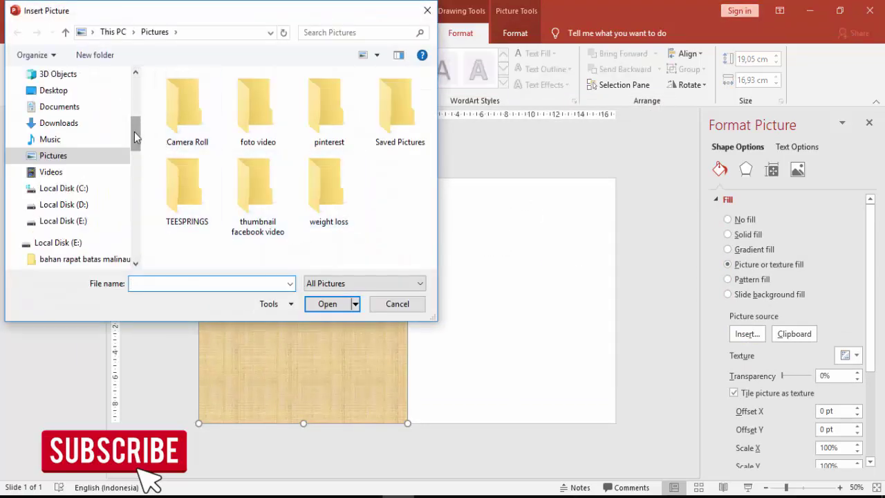
drag(136, 134, 137, 249)
click(124, 188)
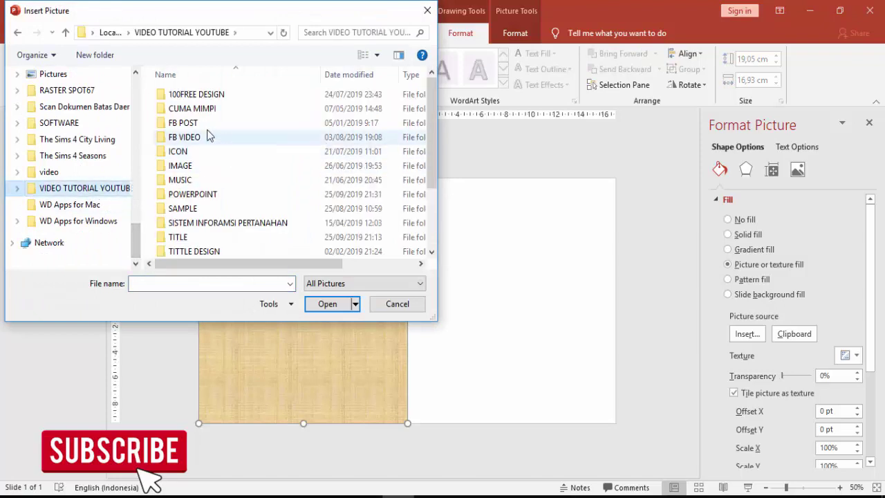
double_click(199, 168)
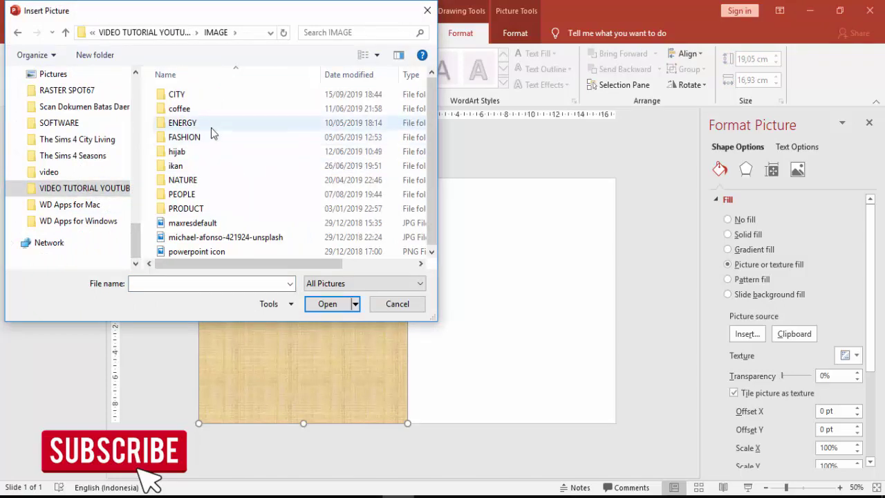
double_click(192, 107)
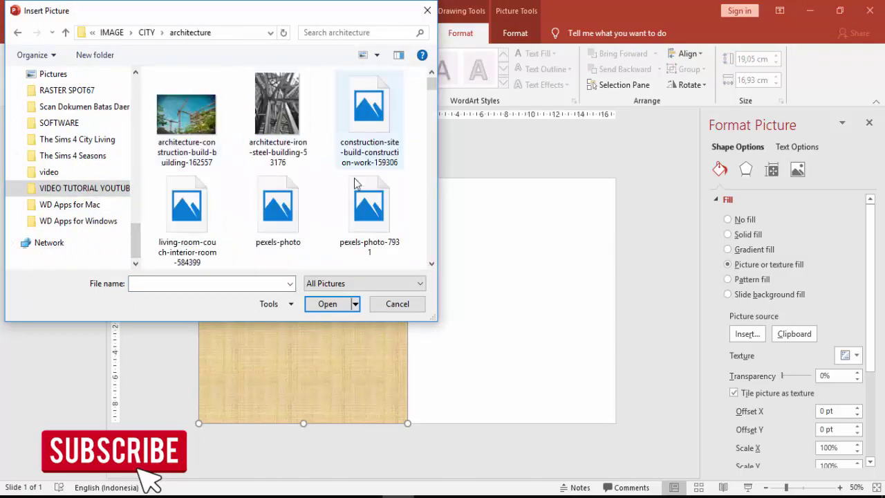
scroll(350, 192, down, 3)
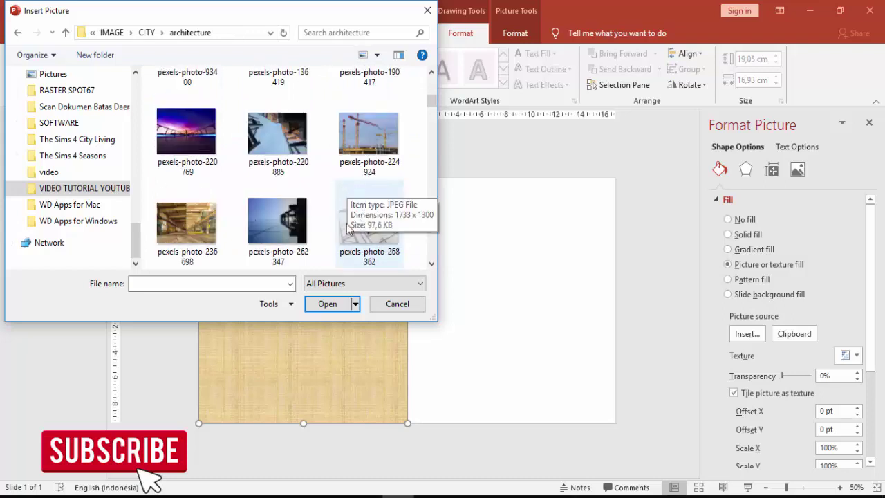
scroll(291, 239, down, 1)
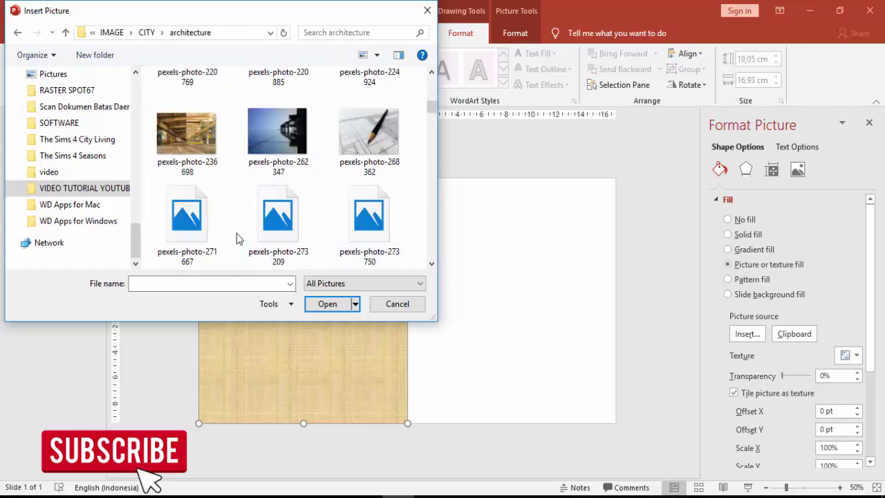
click(198, 150)
click(328, 304)
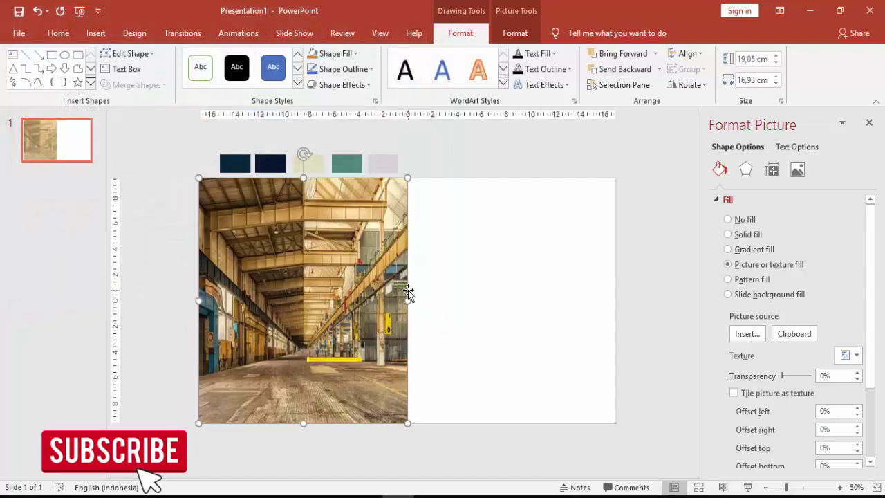
Draw a second, outline-free rectangle over the photo's right part.
click(96, 33)
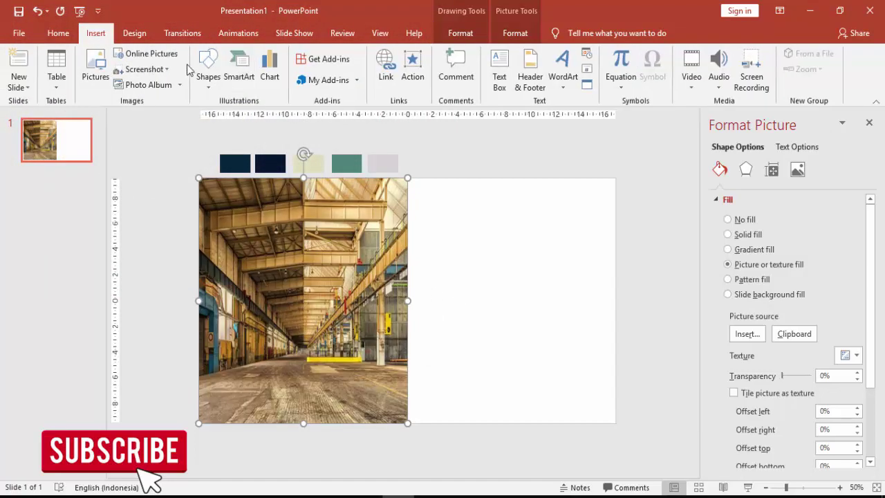
click(208, 70)
click(240, 129)
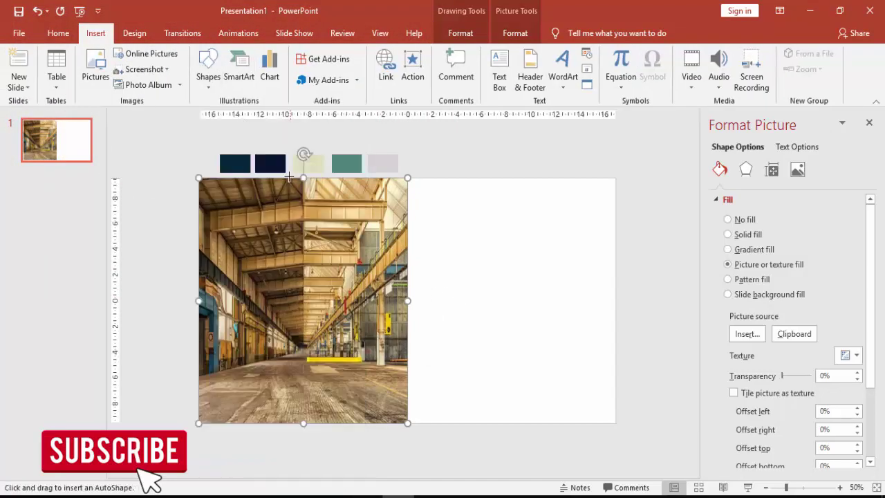
drag(285, 178, 408, 390)
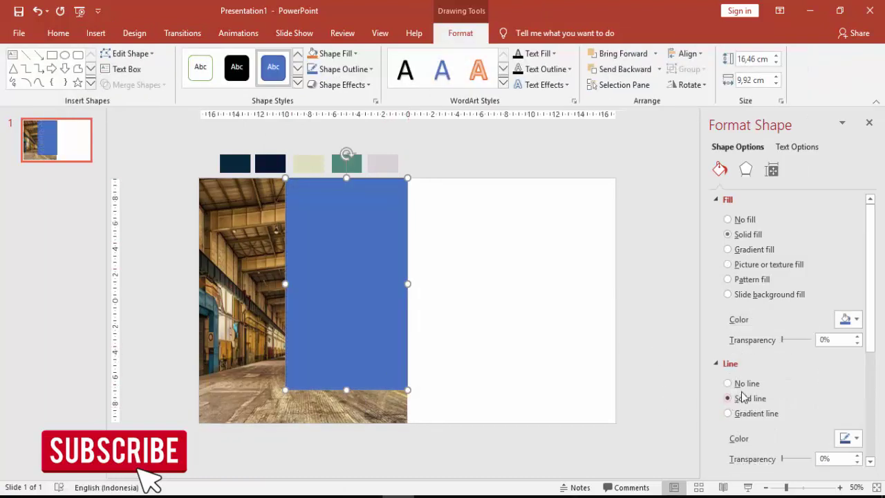
click(745, 385)
drag(785, 344, 796, 340)
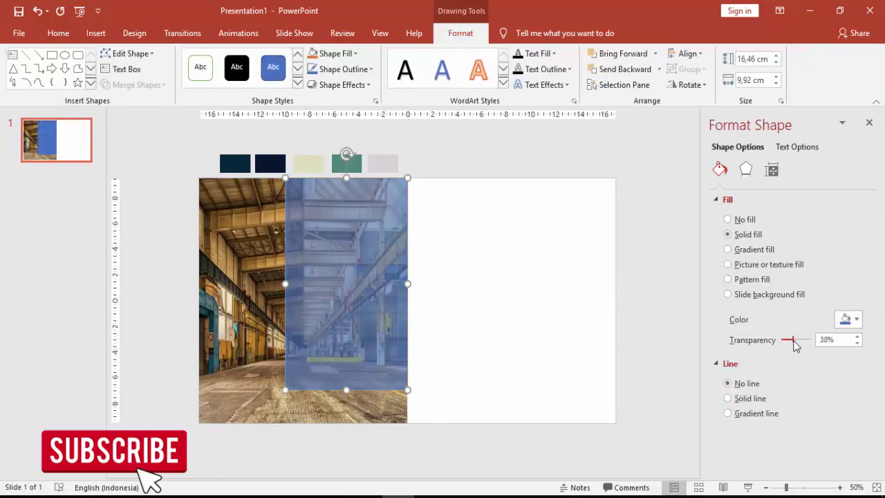
Fill the overlay with the sampled dark navy RGB(4,37,58) at 42% transparency.
click(848, 319)
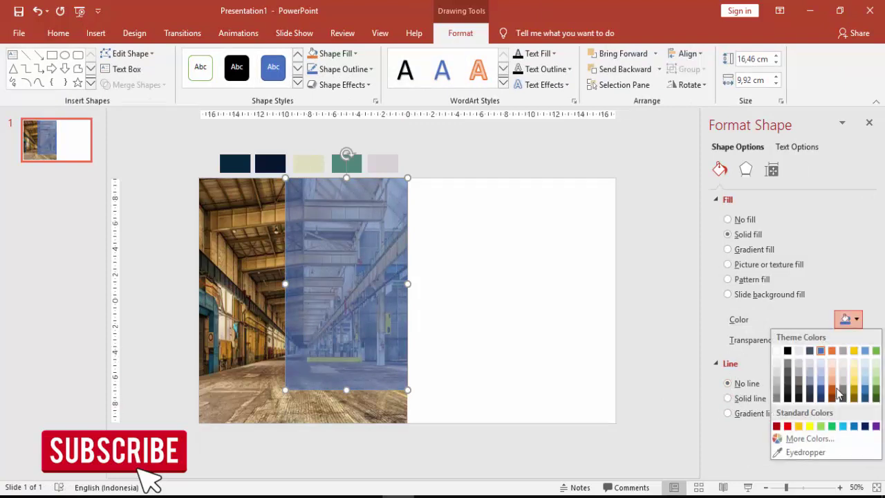
click(814, 451)
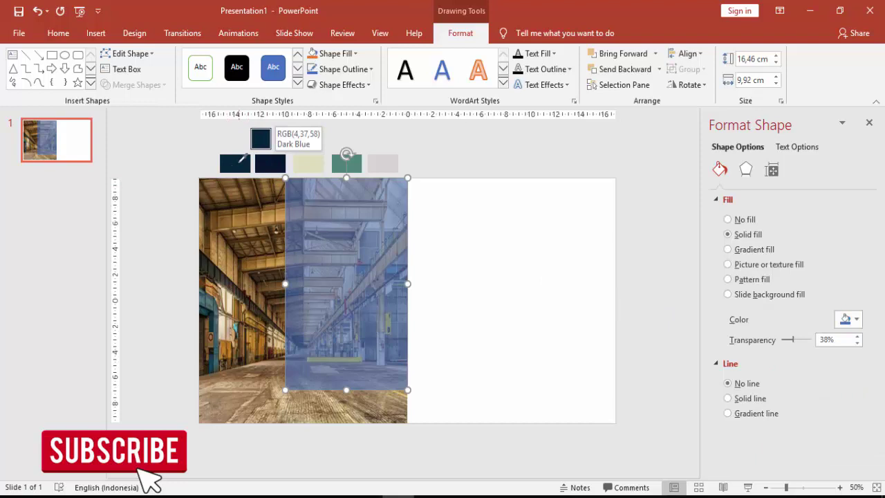
click(240, 162)
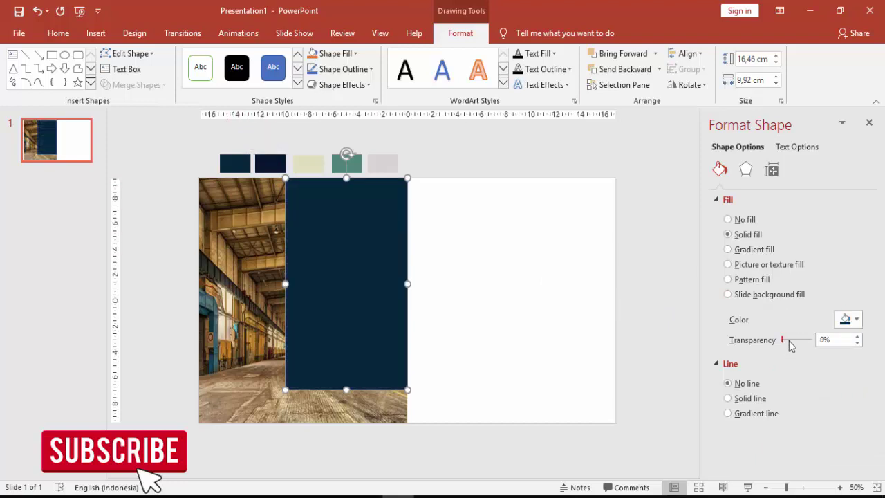
drag(789, 341, 794, 341)
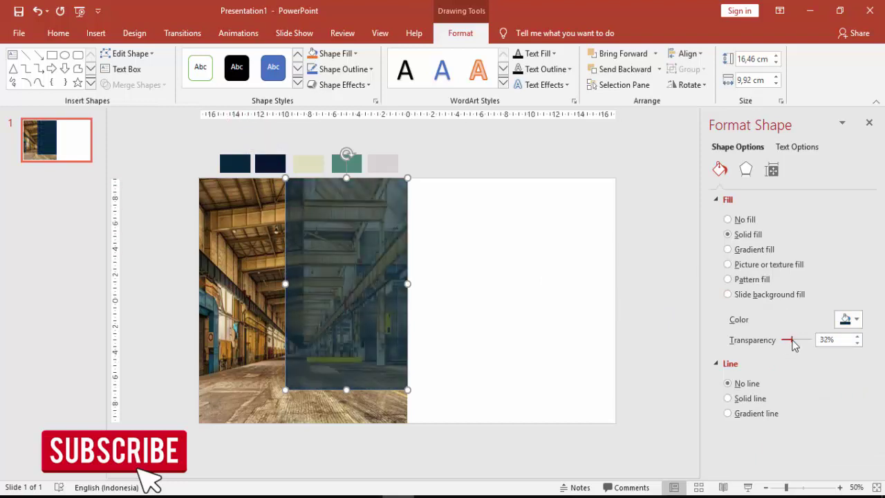
click(490, 168)
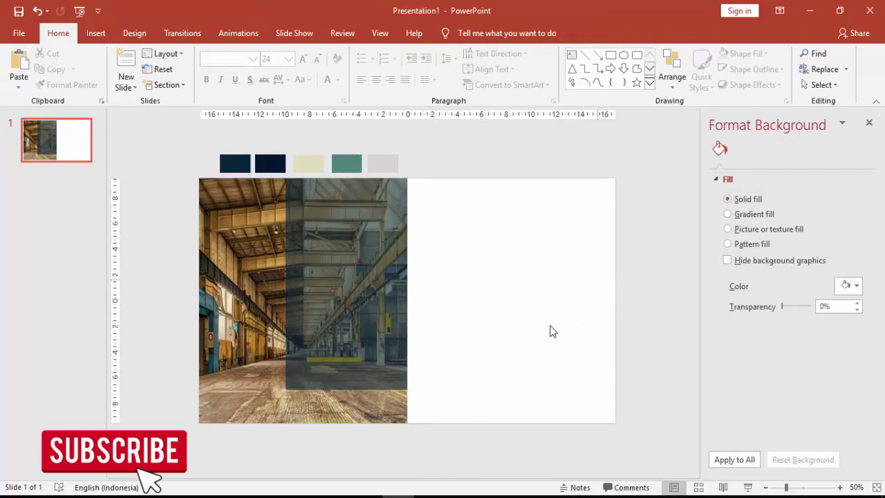
Fill the slide background with the dark navy swatch colour using the eyedropper.
click(846, 286)
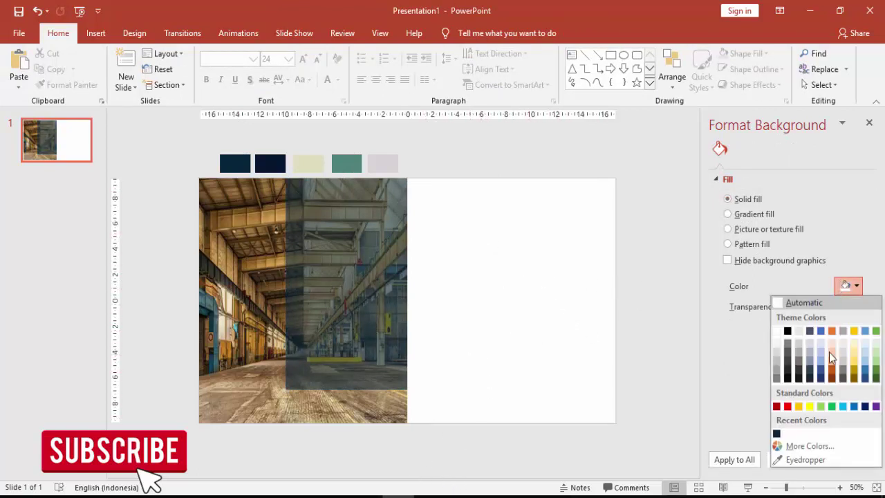
click(808, 457)
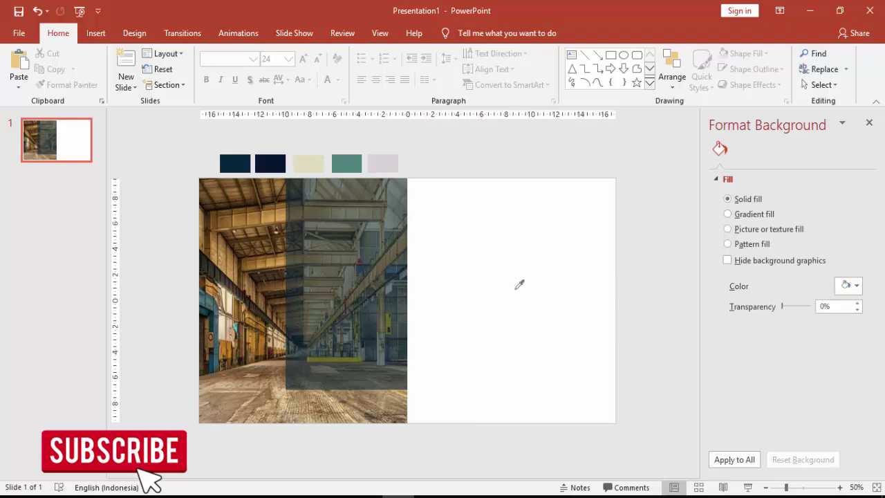
click(280, 164)
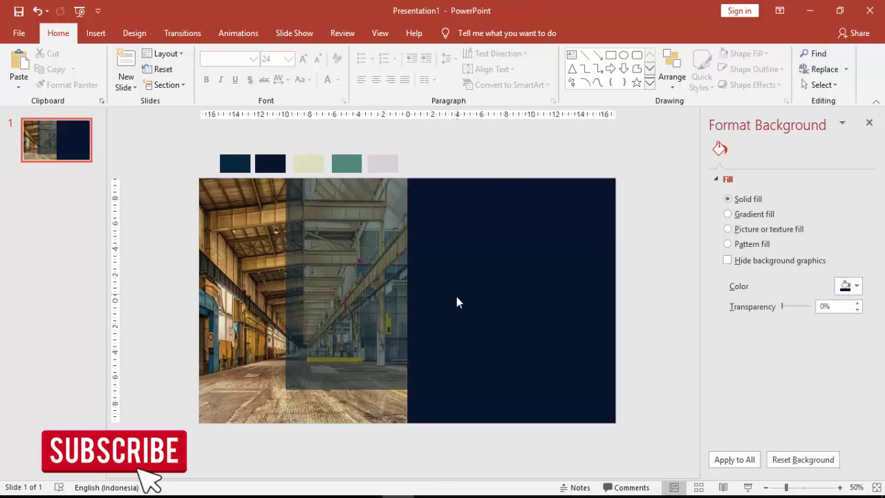
Stretch the overlay to the slide's bottom edge and select the PDF heading Teknik Analisis Data.
click(364, 344)
drag(346, 391, 345, 423)
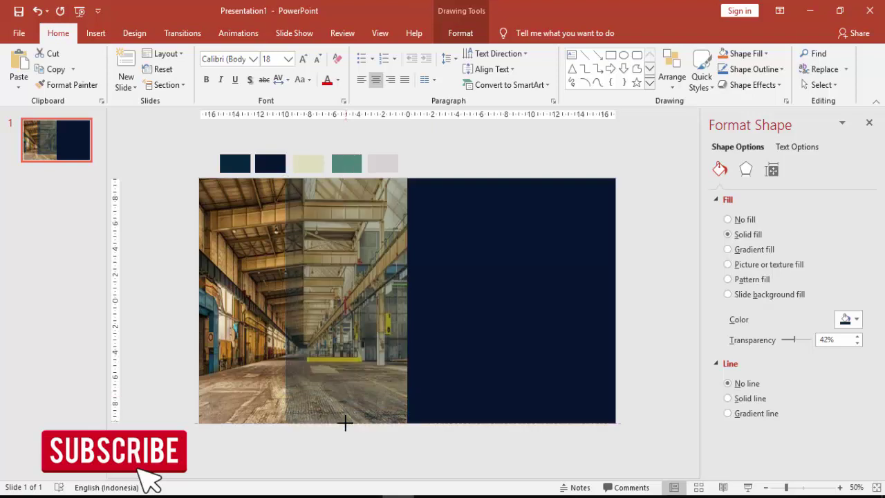
click(611, 212)
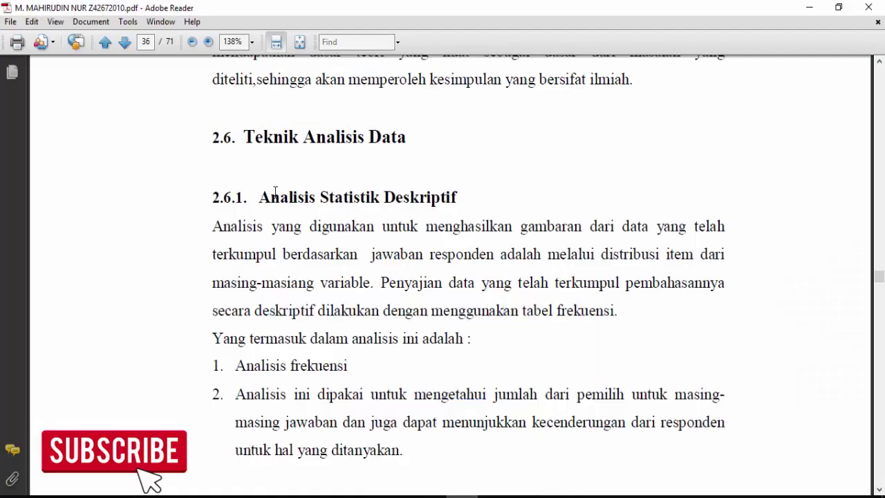
drag(244, 137, 392, 135)
key(ctrl+c)
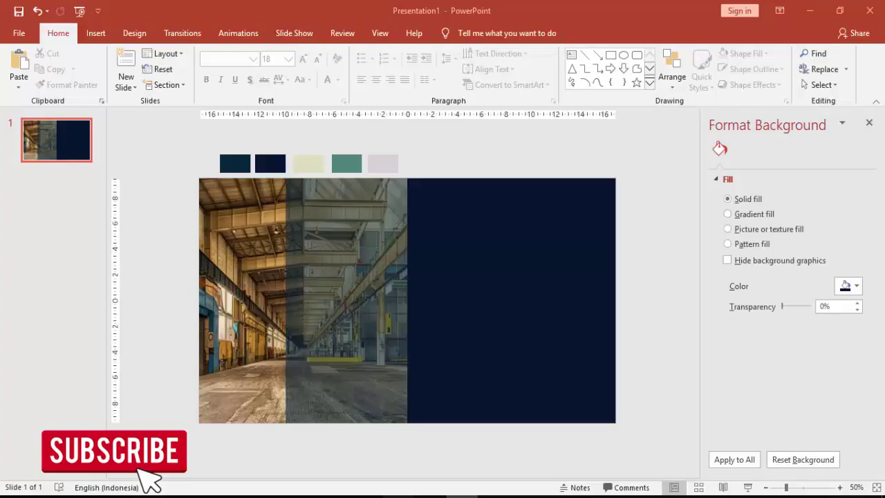
Paste the heading 'Teknik Analisis Data' into a new text box over the overlay.
click(101, 39)
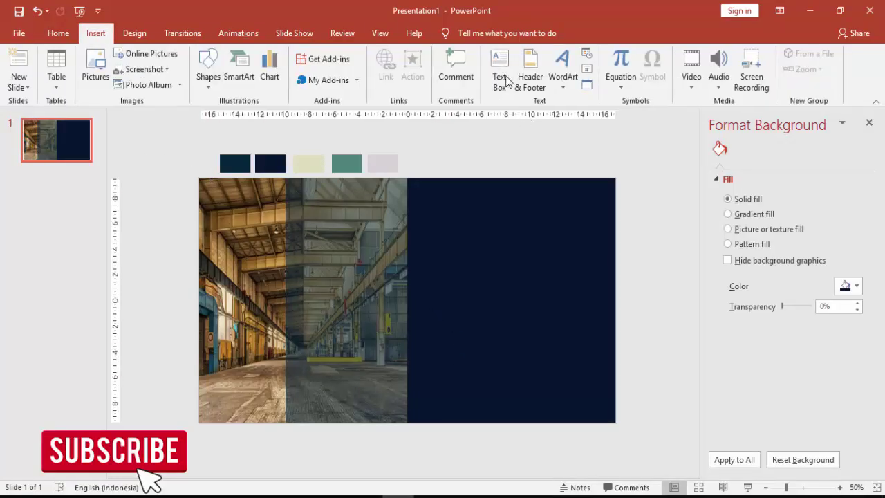
click(500, 76)
click(430, 161)
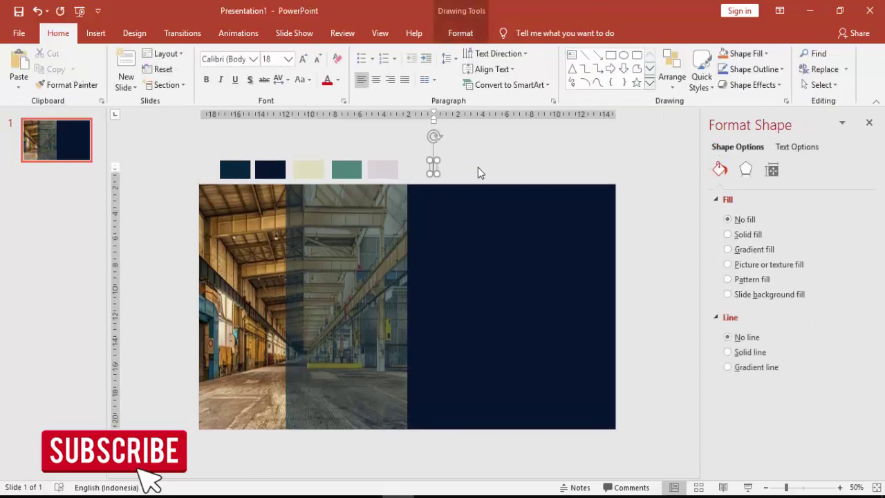
key(ctrl+v)
drag(456, 160, 338, 201)
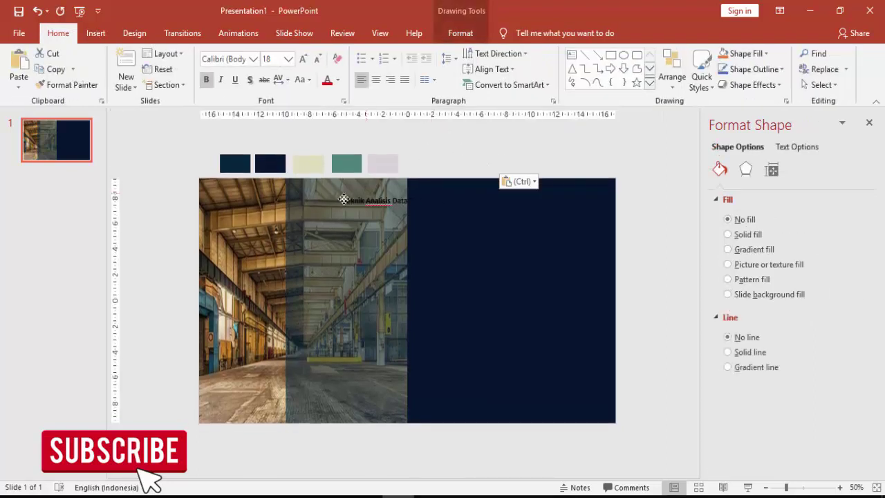
Format the title as white, 40-pt Gotham Bold.
click(242, 58)
text(Gotham Bold)
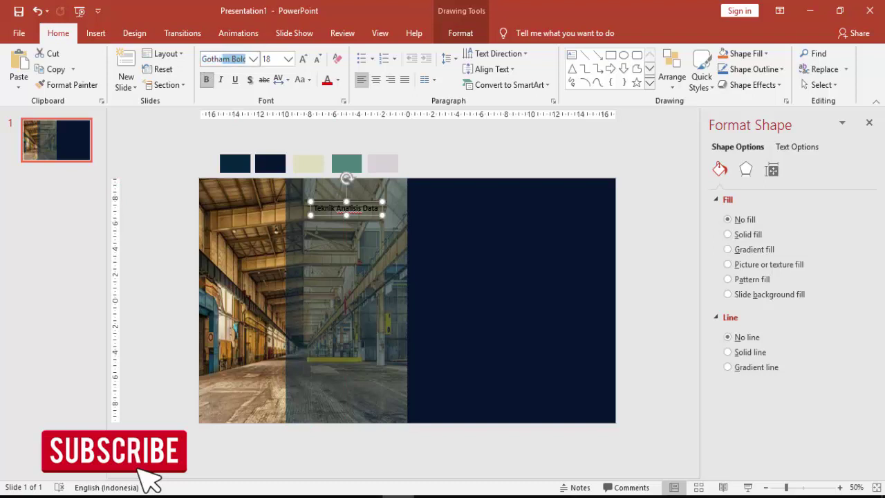
key(Return)
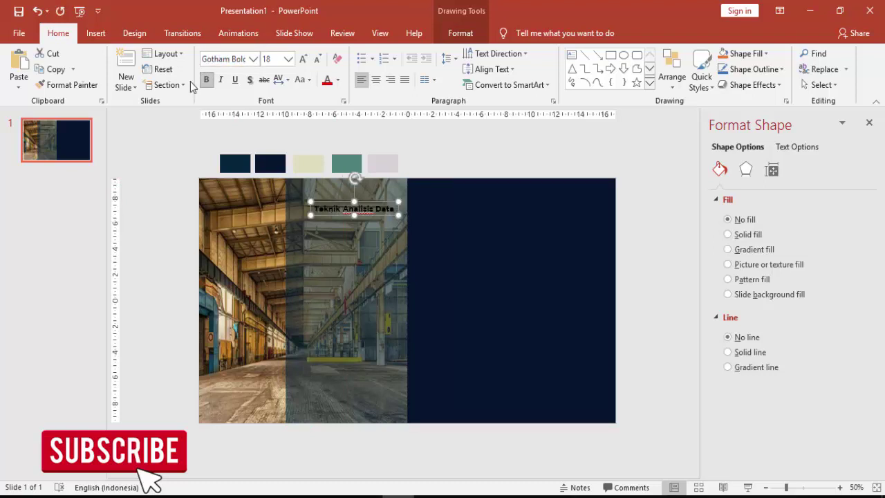
click(339, 80)
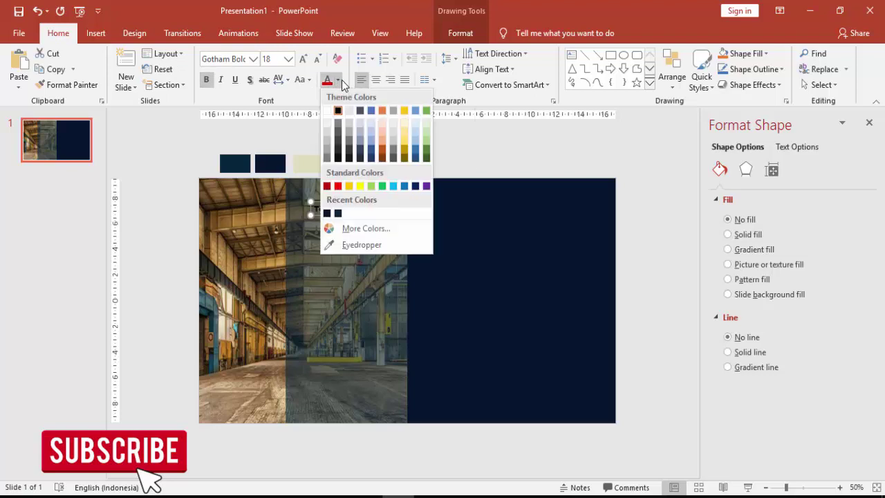
click(327, 111)
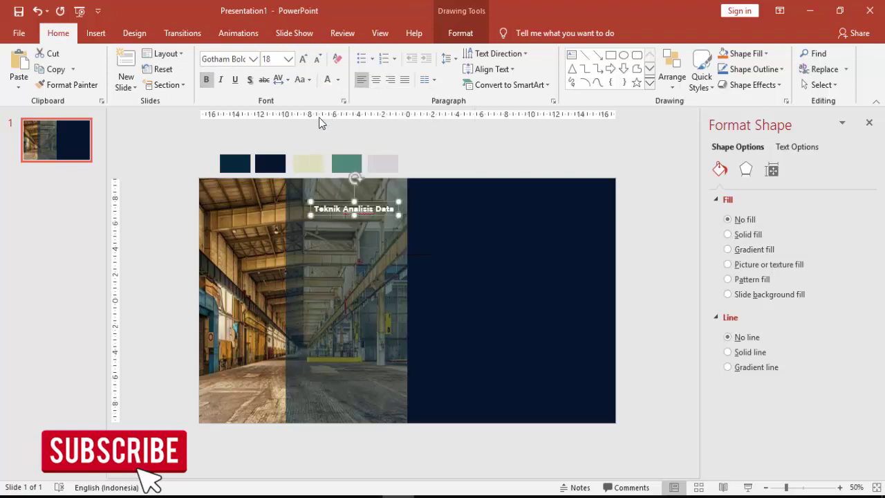
click(288, 59)
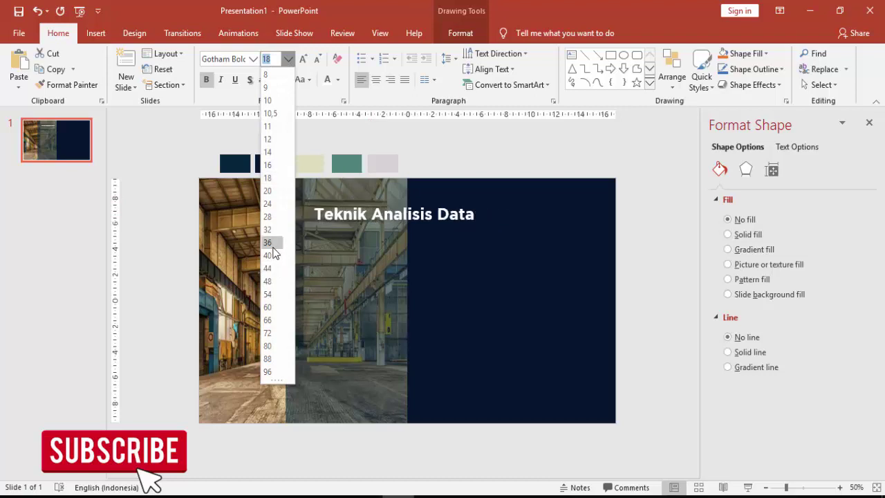
click(273, 257)
Break the title onto three lines and nudge the box left and down.
click(378, 219)
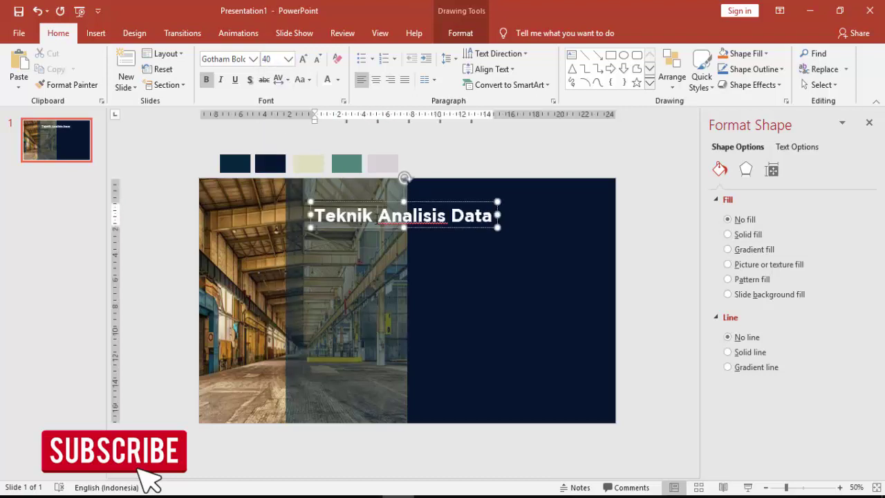
key(Return)
click(388, 237)
key(Return)
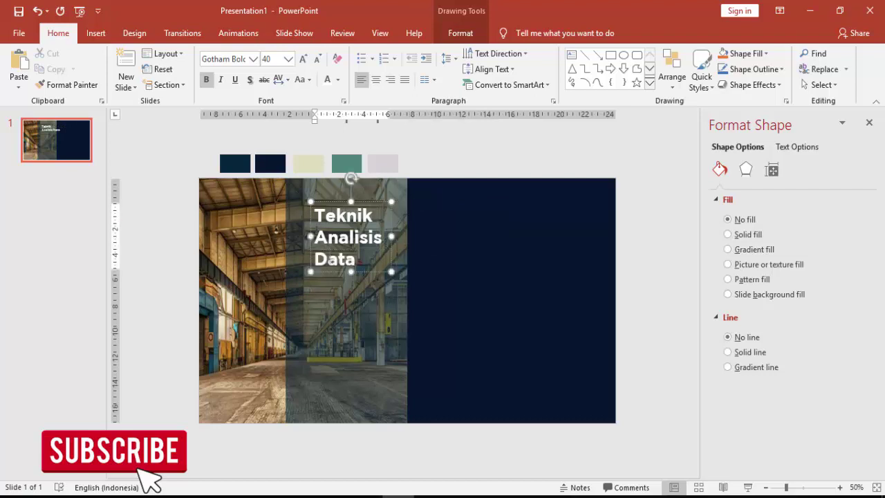
drag(372, 203, 359, 202)
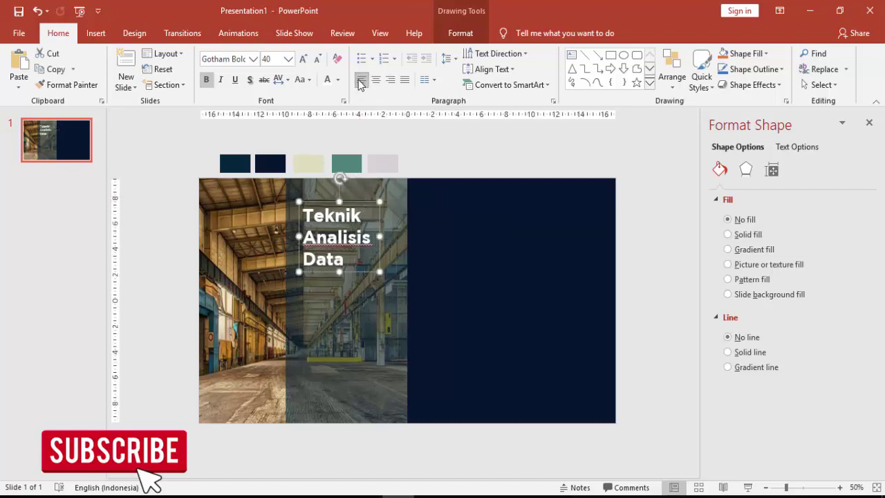
drag(359, 203, 324, 221)
Draw a small outline-free rectangle at the slide's top-left corner.
click(424, 143)
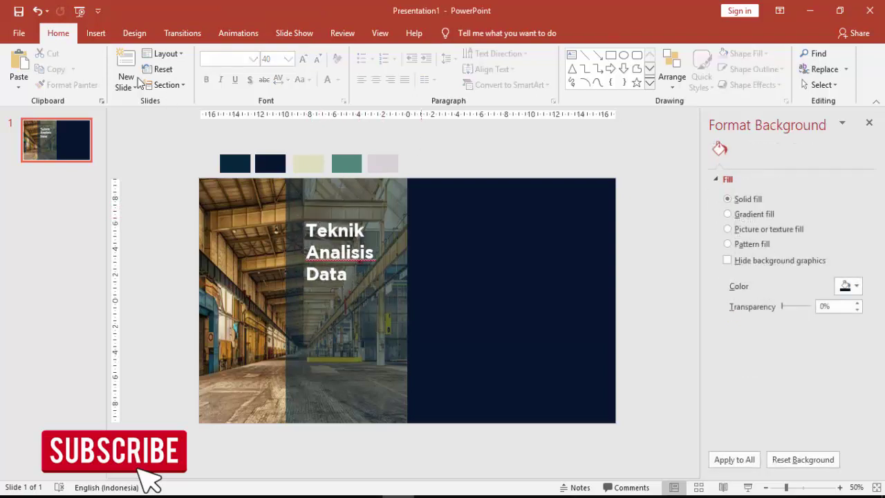
click(95, 32)
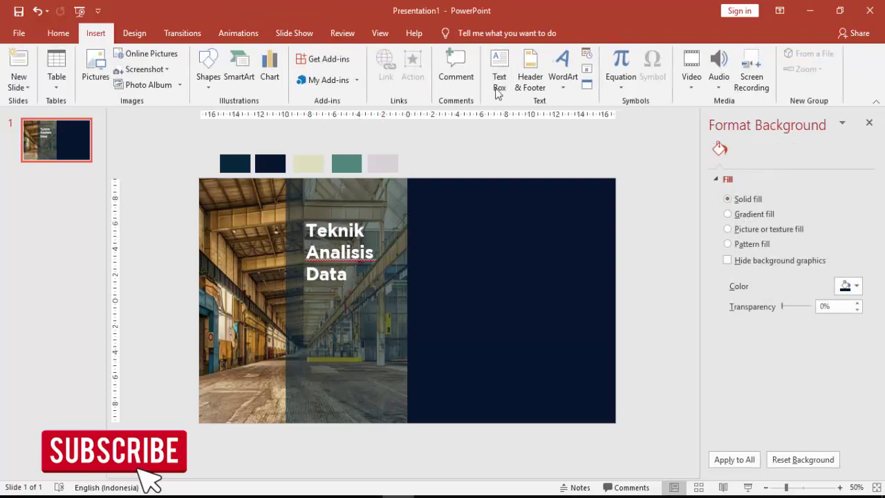
click(208, 69)
click(252, 119)
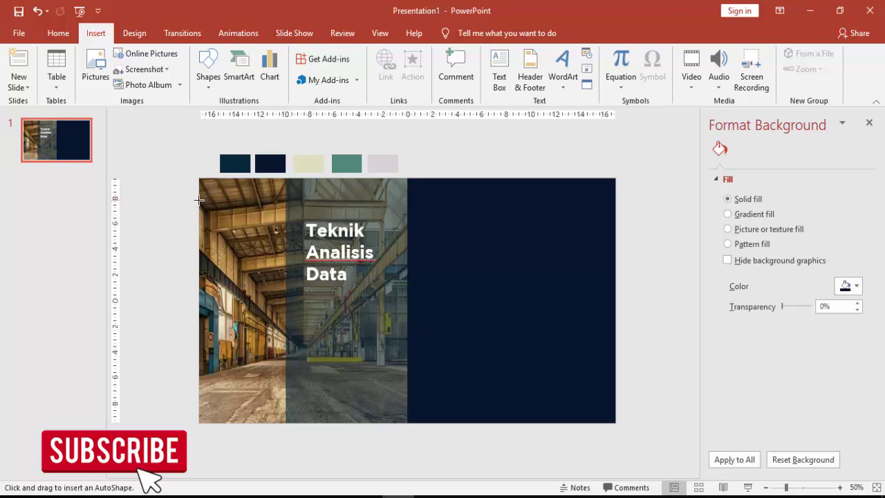
mouse_move(198, 200)
mouse_down()
mouse_move(266, 221)
mouse_move(267, 232)
mouse_up()
click(736, 386)
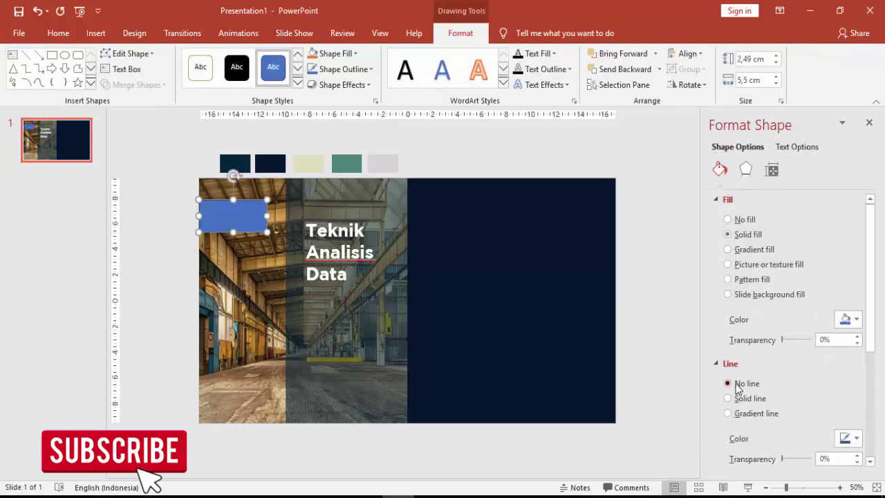
Fill the small rectangle with the sampled pale grey swatch at 12% transparency.
click(856, 320)
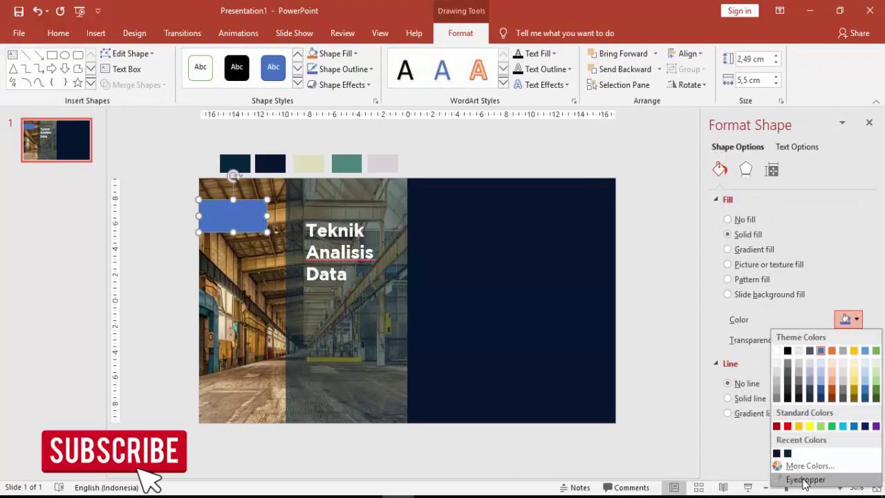
click(805, 480)
click(388, 164)
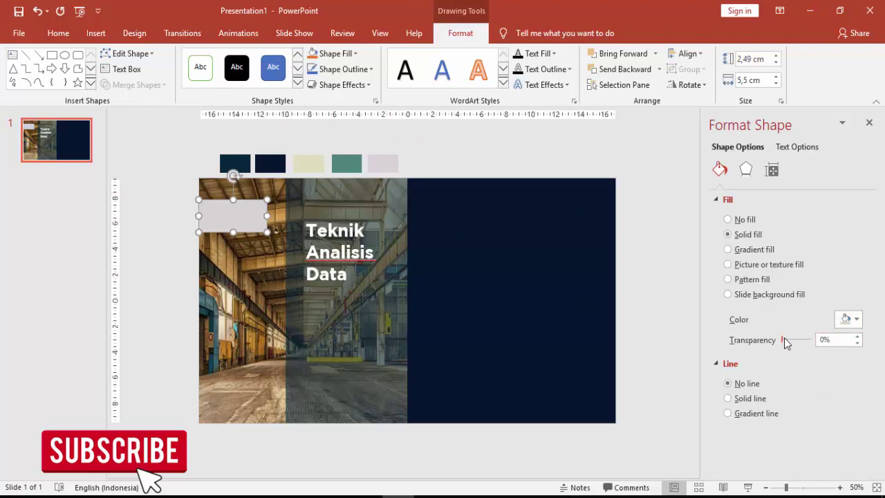
drag(785, 340, 789, 341)
click(421, 139)
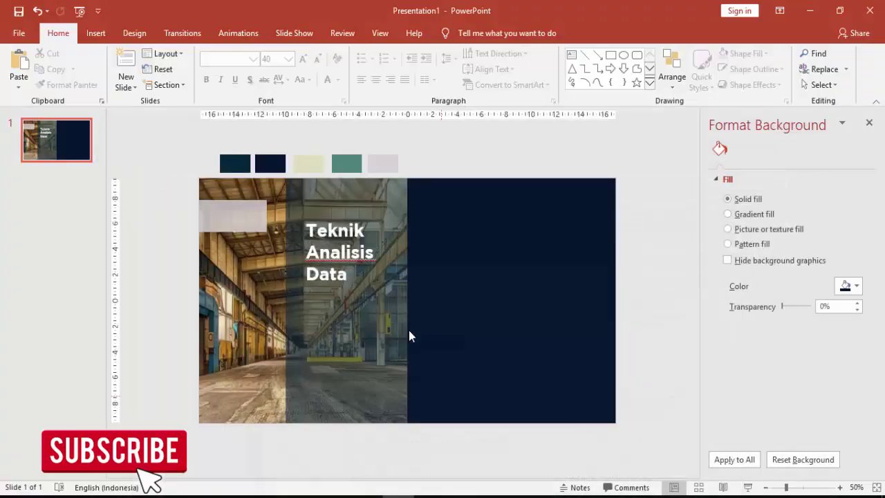
Add a '2.6' text box and move it onto the pale top-left rectangle.
click(95, 32)
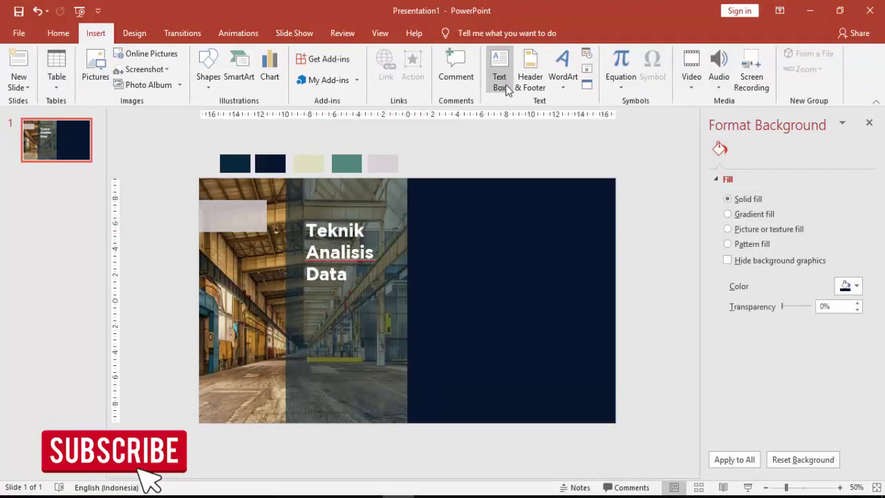
click(498, 76)
click(440, 153)
text(2)
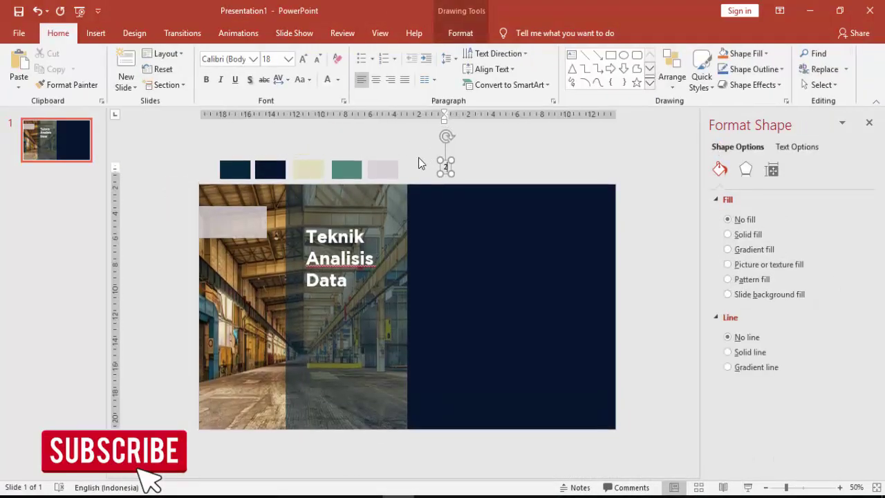
text(.6)
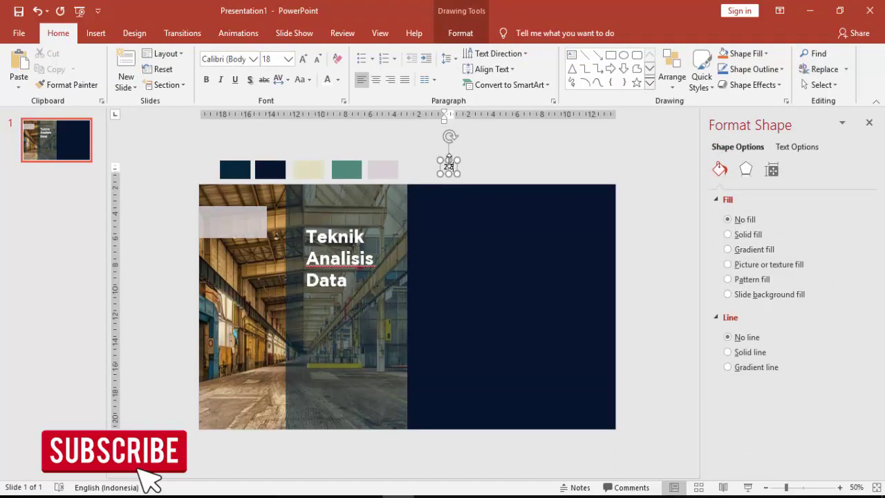
click(445, 159)
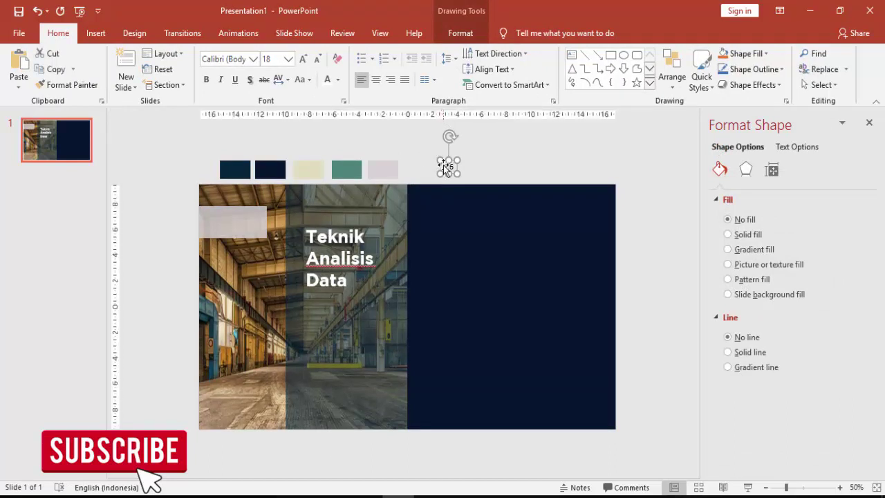
drag(440, 173, 225, 223)
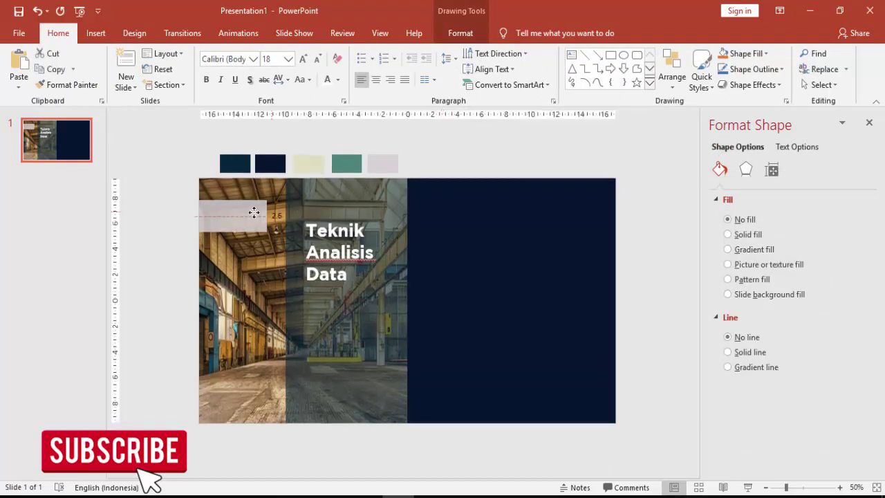
Set the 2.6 label to Gotham Bold, size 40, and settle it within the rectangle.
click(254, 59)
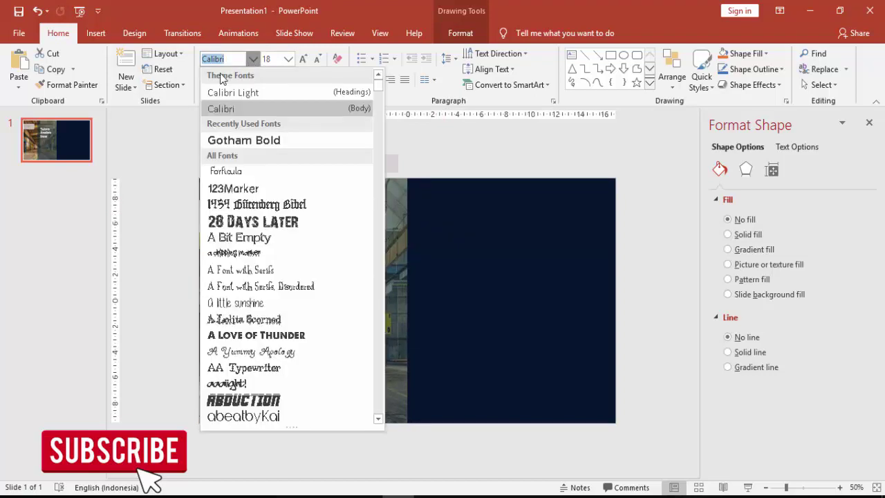
click(243, 139)
click(289, 59)
click(268, 256)
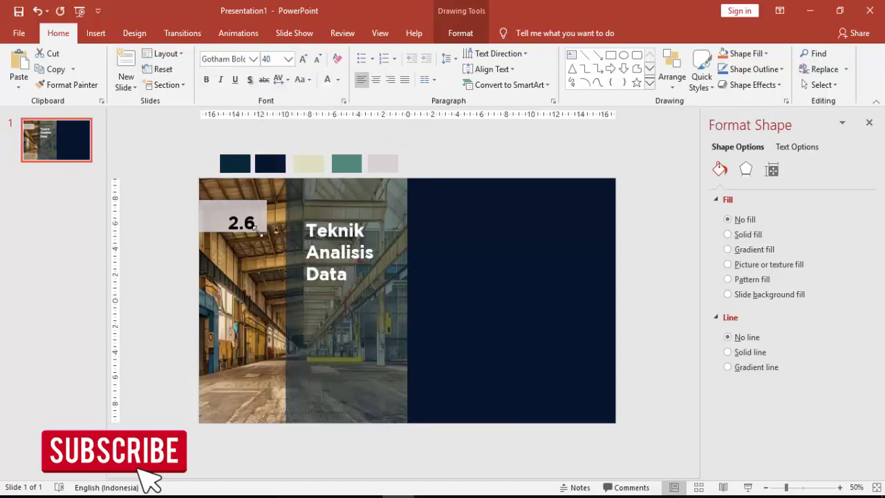
drag(246, 210, 241, 203)
click(479, 294)
Move the Teknik Analisis Data title slightly up and to the left.
click(330, 215)
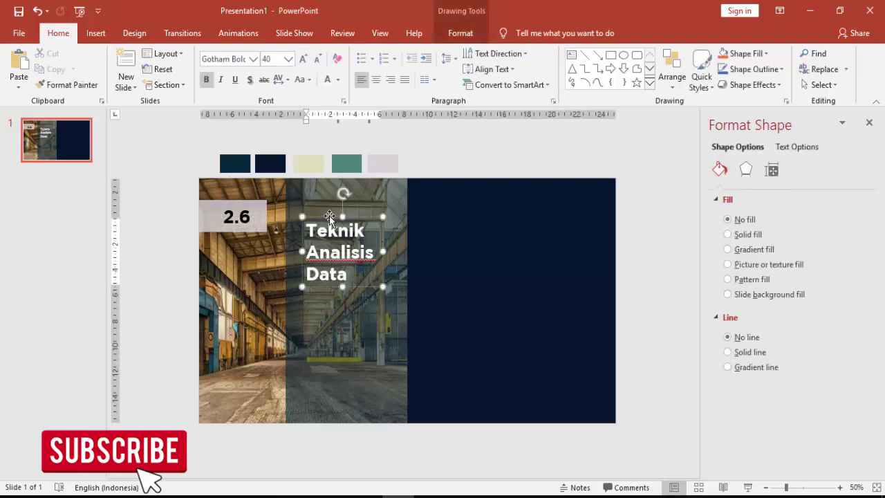
drag(329, 215, 326, 199)
click(519, 147)
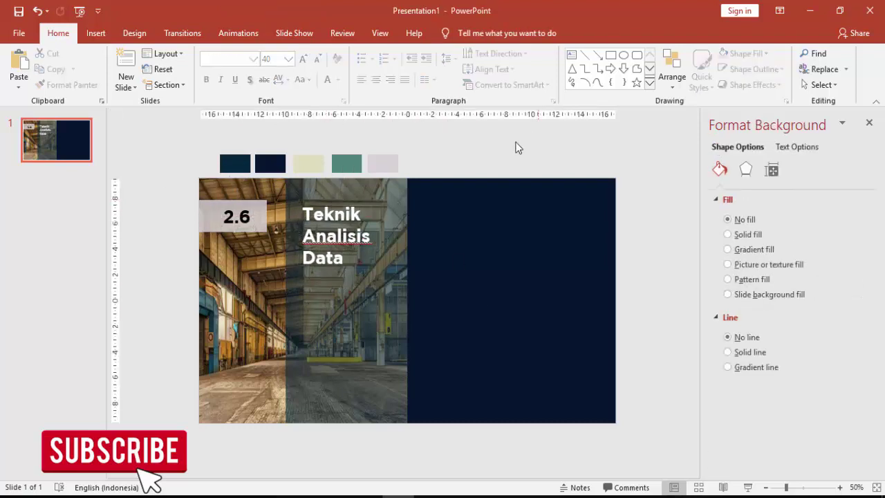
click(97, 33)
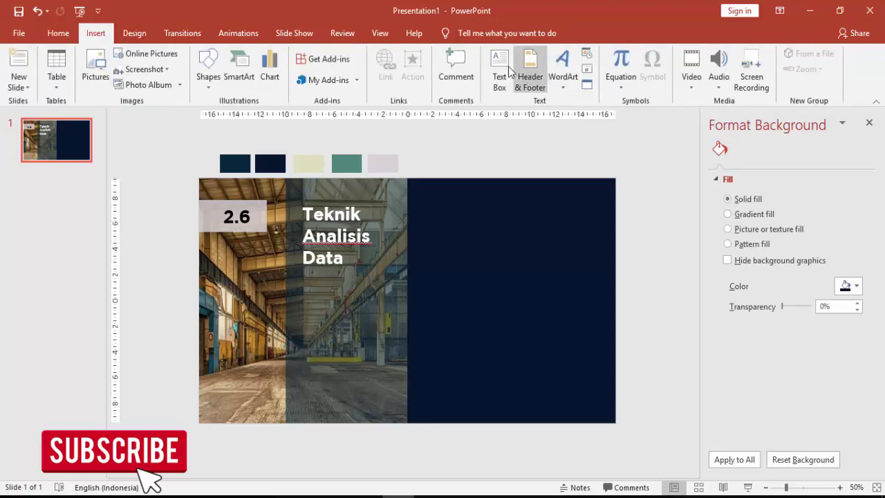
click(508, 66)
Draw a text box across the navy right panel and select the PDF's 'Analisis yang digunakan' paragraph.
drag(428, 204, 598, 368)
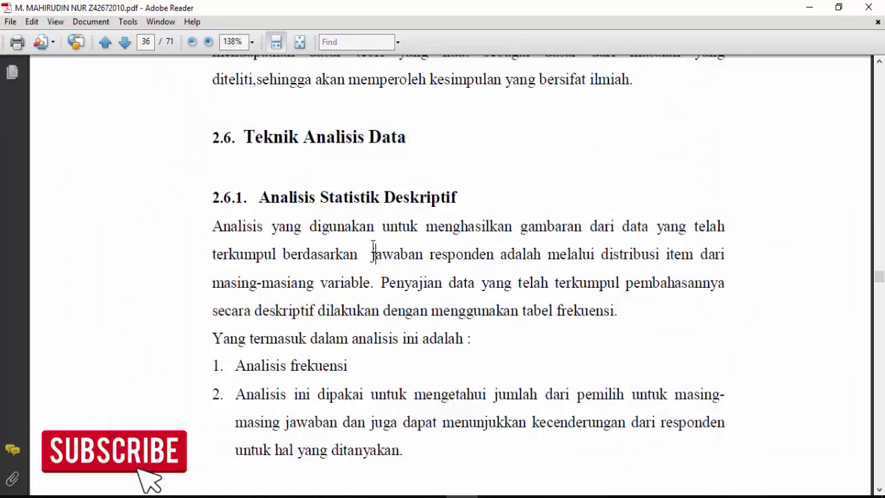
drag(211, 227, 618, 305)
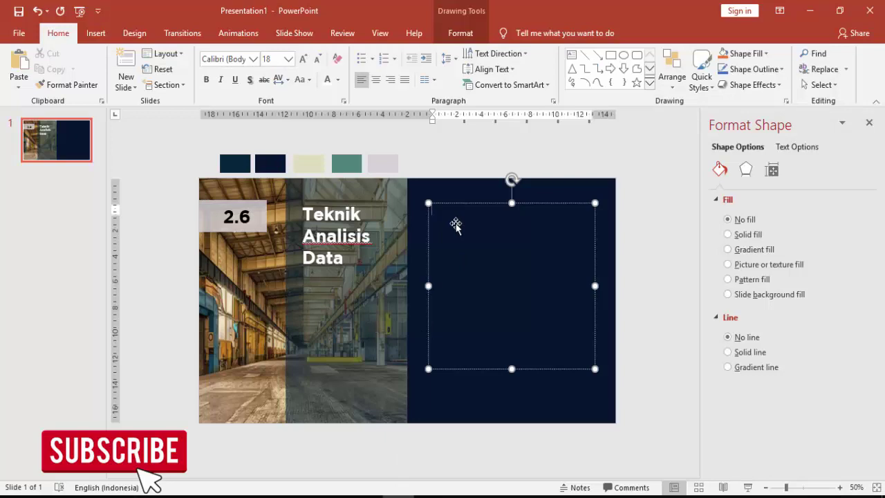
Paste the copied paragraph as unformatted text, coloured white at size 14.
key(alt+e)
key(s)
click(368, 210)
key(Return)
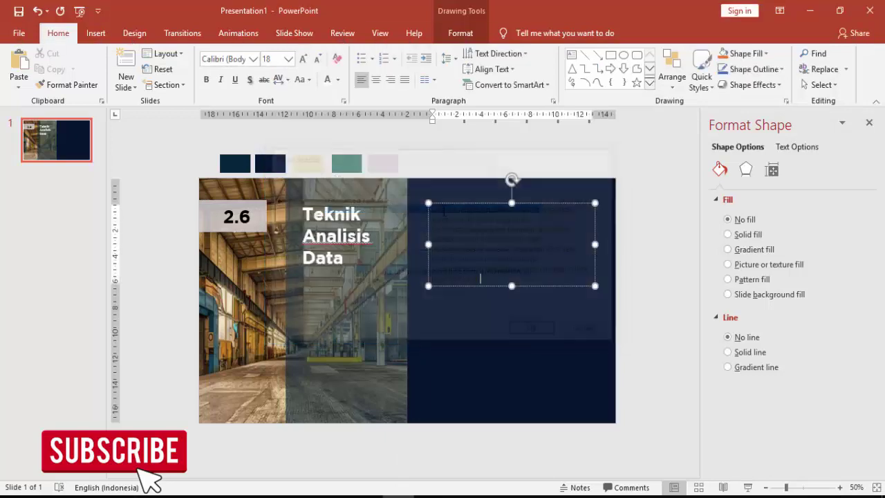
click(329, 81)
click(288, 59)
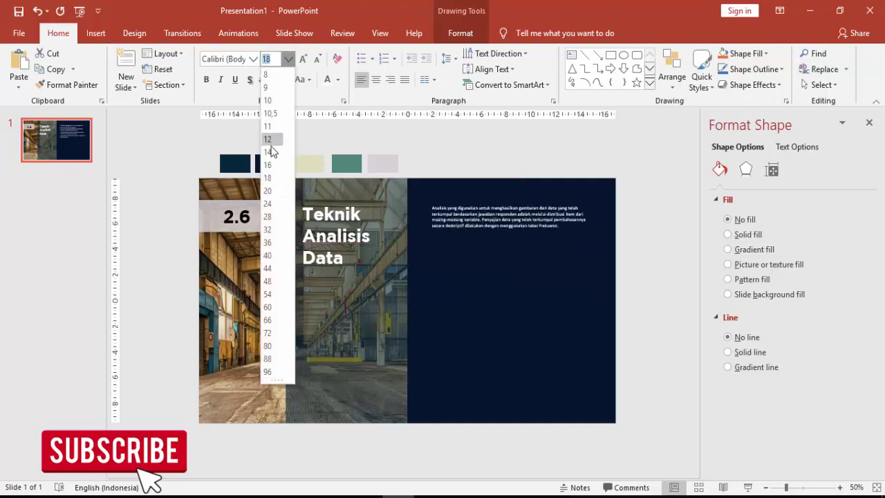
click(272, 151)
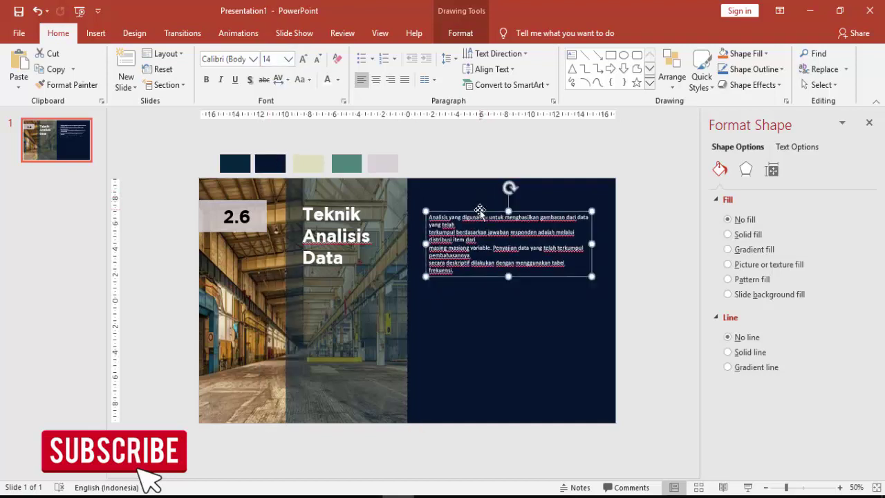
Join the paragraph's broken lines after 'telah' and 'pembahasannya' into one flowing paragraph.
click(455, 224)
key(Delete)
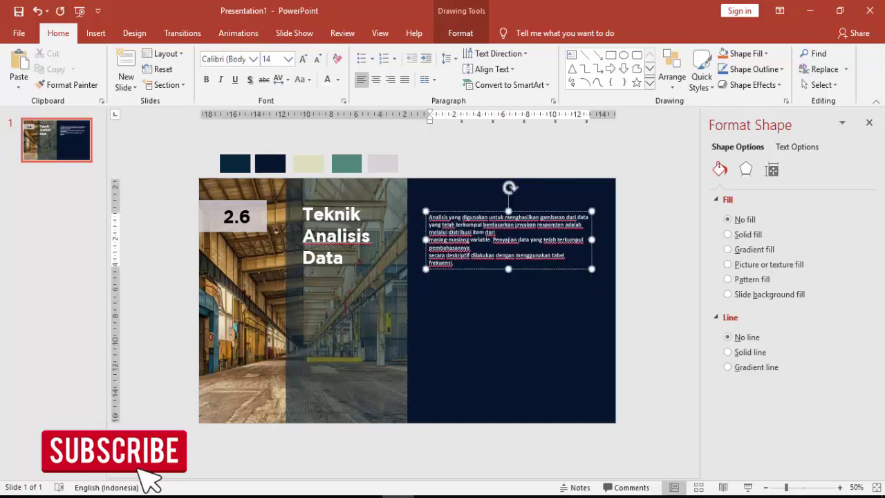
key(Delete)
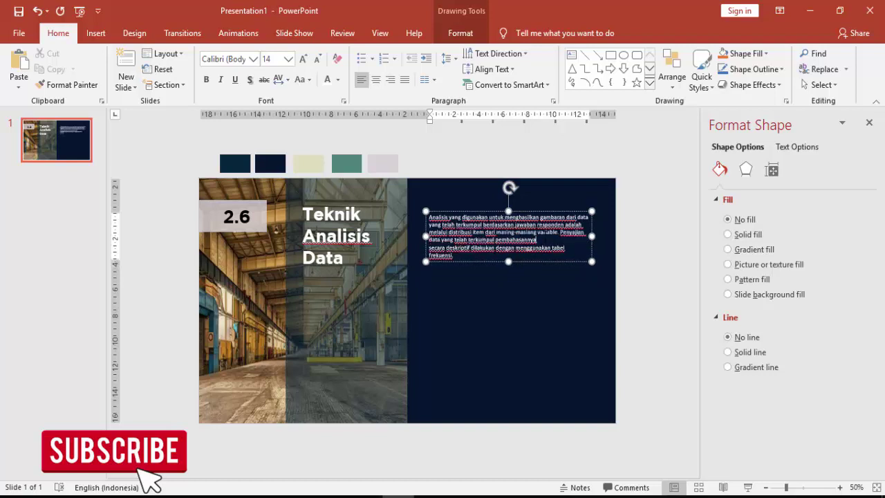
click(536, 240)
key(Delete)
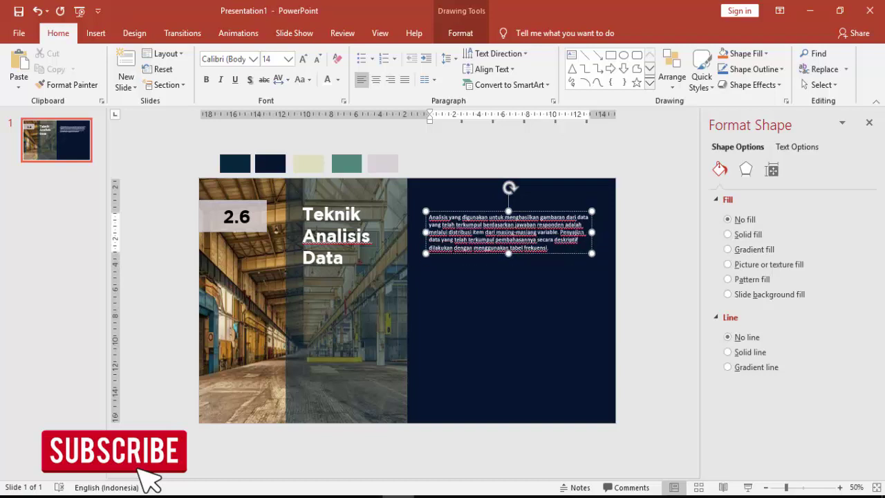
Shift the paragraph box slightly down-left and set its font to Open Sans.
drag(566, 210, 562, 218)
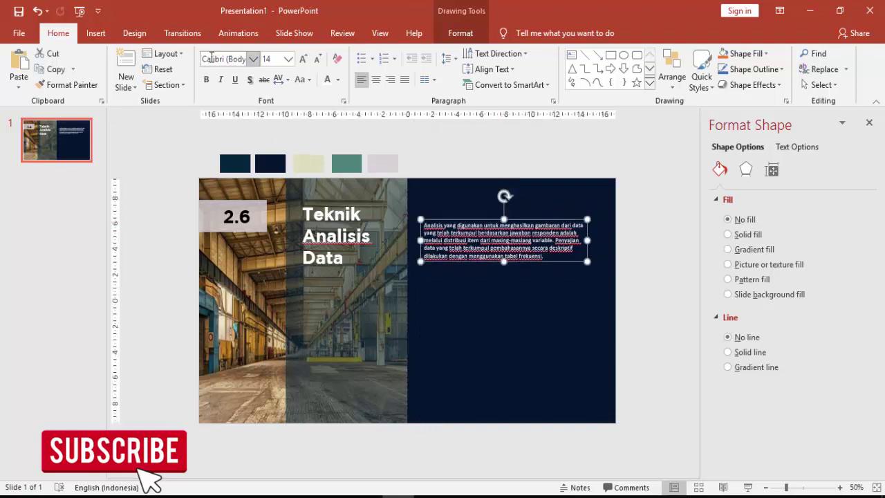
click(245, 58)
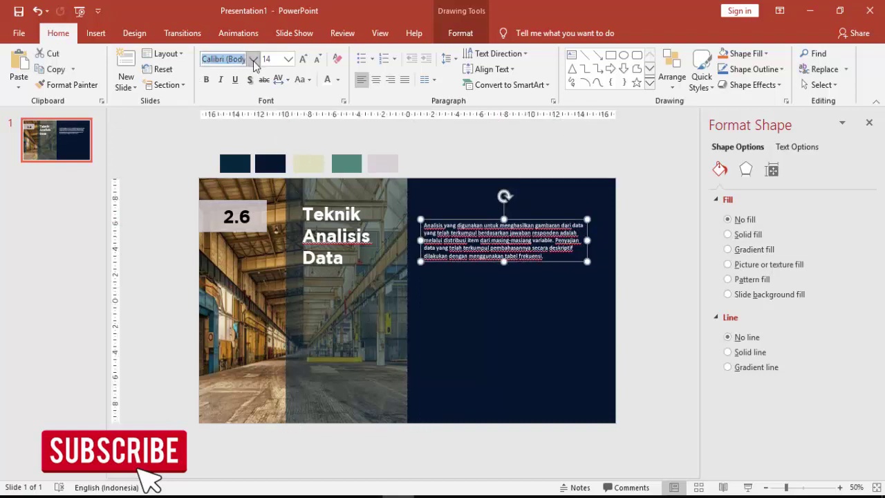
text(Open Sans)
key(Return)
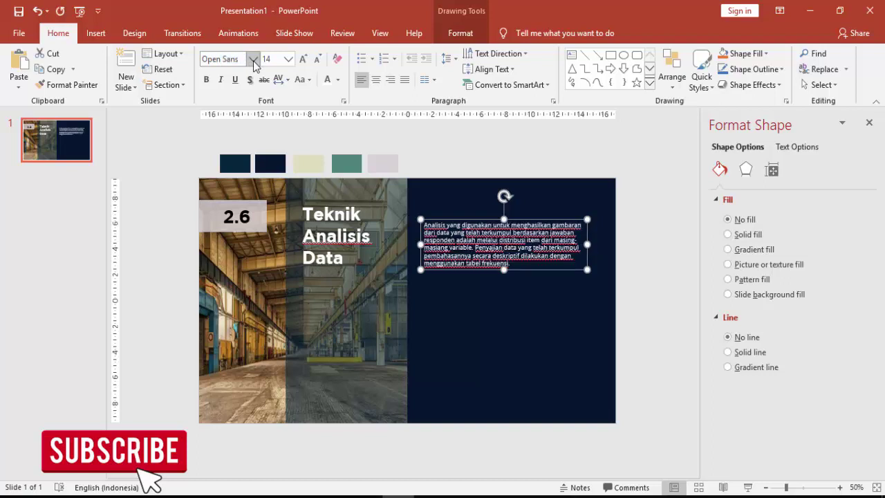
click(415, 151)
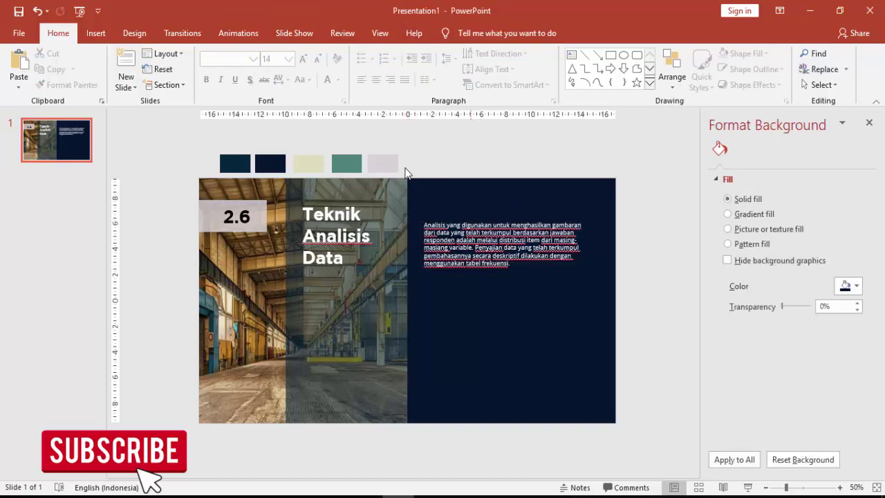
click(361, 200)
Copy the Teknik Analisis Data title onto the navy panel at size 24 and widen it.
drag(360, 200, 377, 219)
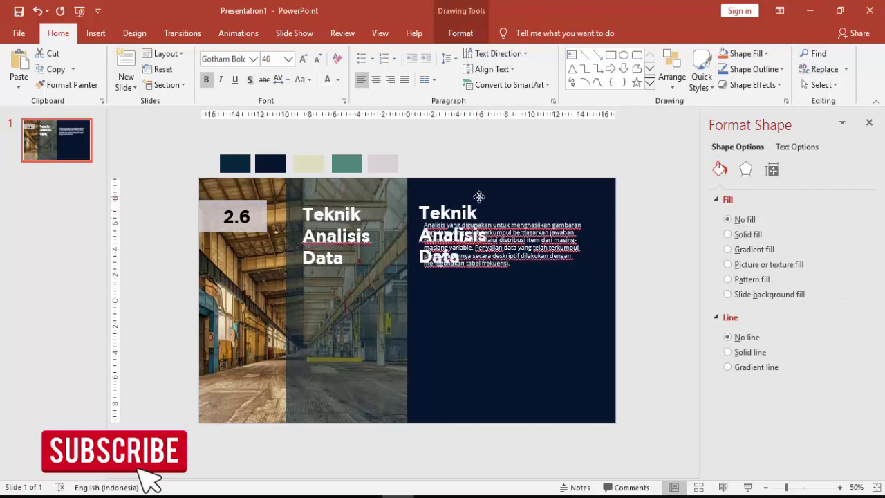
ctrl+drag(369, 207, 479, 195)
click(288, 58)
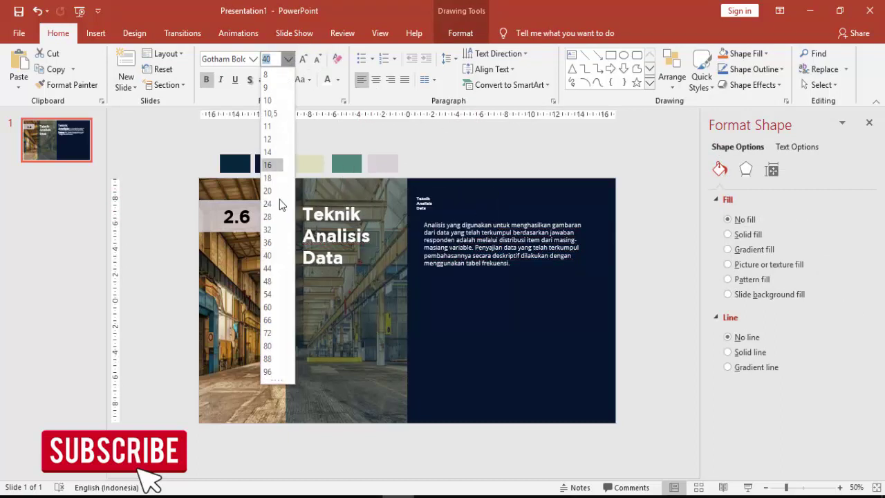
click(273, 201)
drag(465, 216, 563, 215)
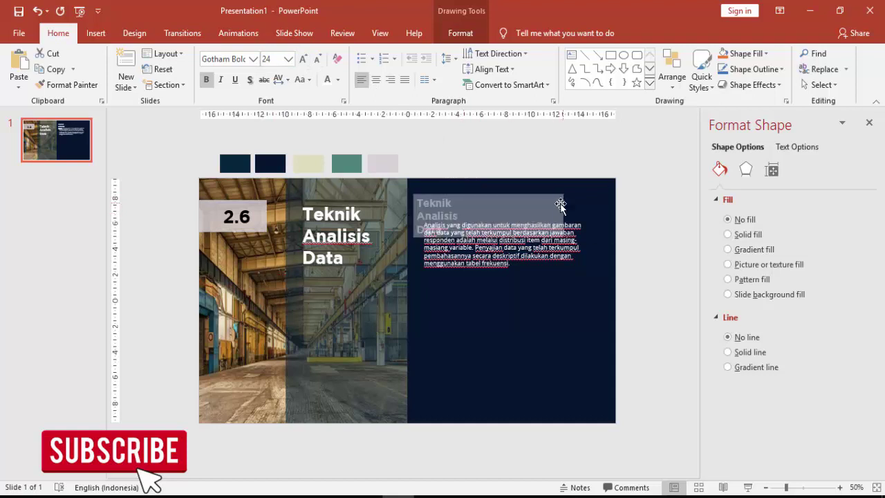
Put the copied title on a single line and nudge it right and down.
click(456, 202)
key(Delete)
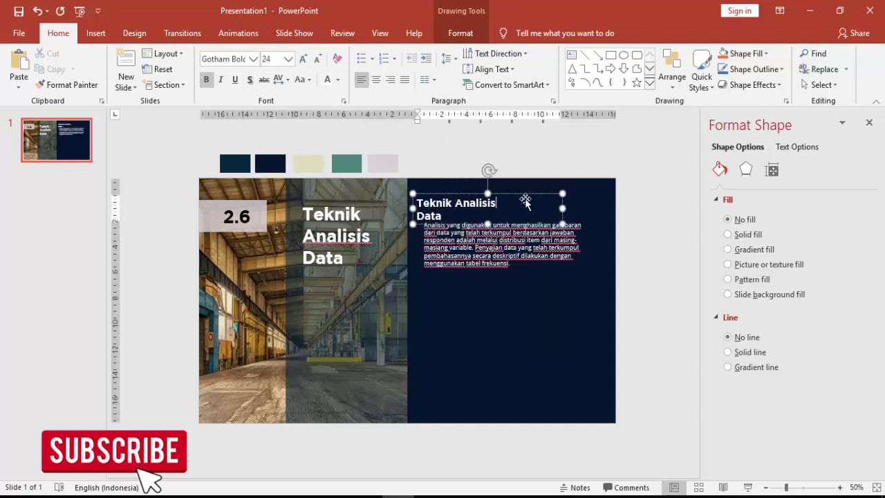
key(End)
key(Delete)
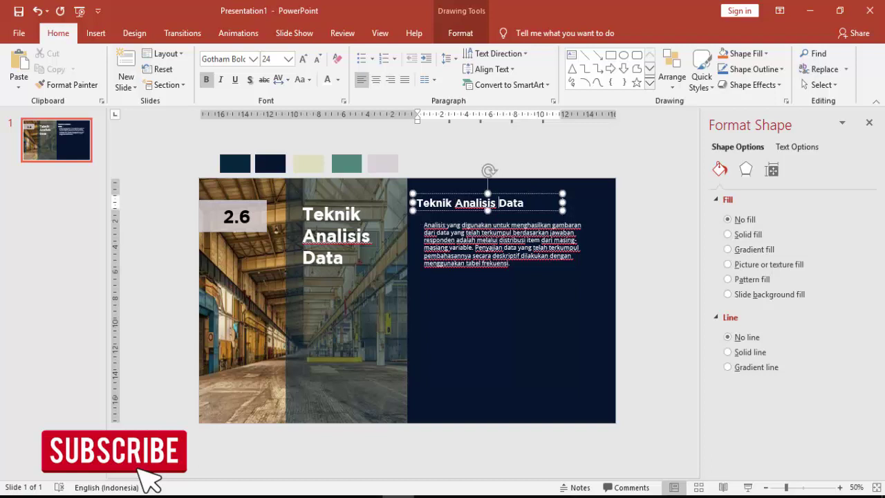
drag(539, 199, 544, 204)
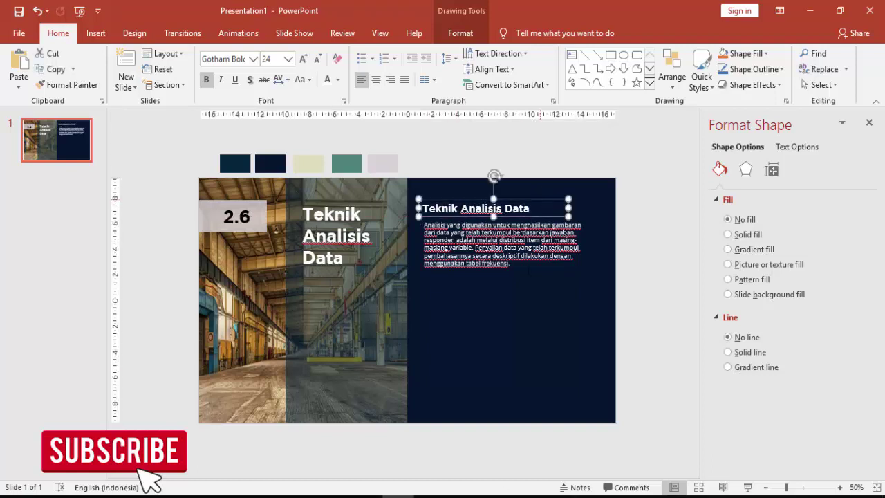
Number the copied title '2.6.1' after checking the section number in the thesis PDF.
key(alt+Tab)
key(alt+Tab)
click(423, 208)
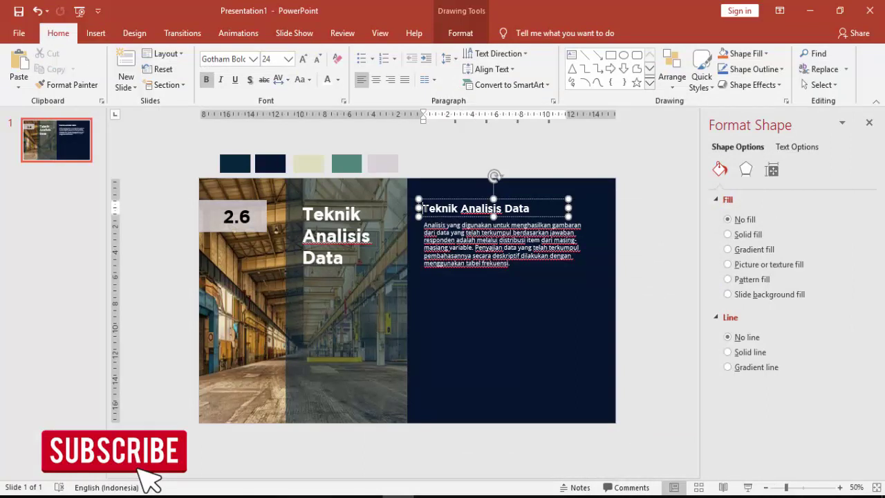
text(2.6.1)
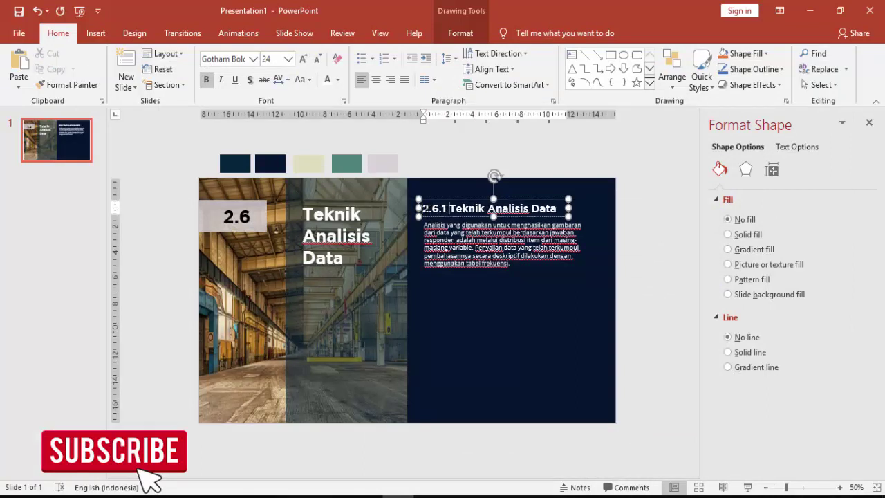
drag(469, 201, 475, 200)
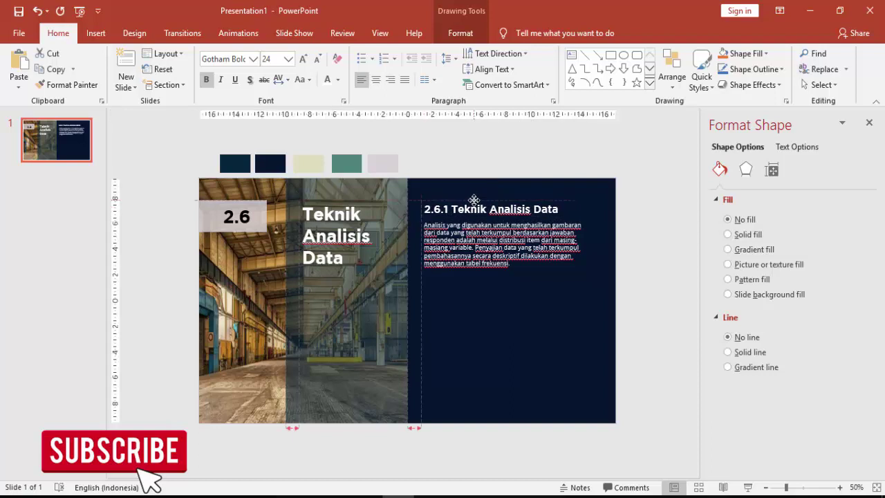
Narrow the paragraph box from the left and extend it to the right.
click(461, 225)
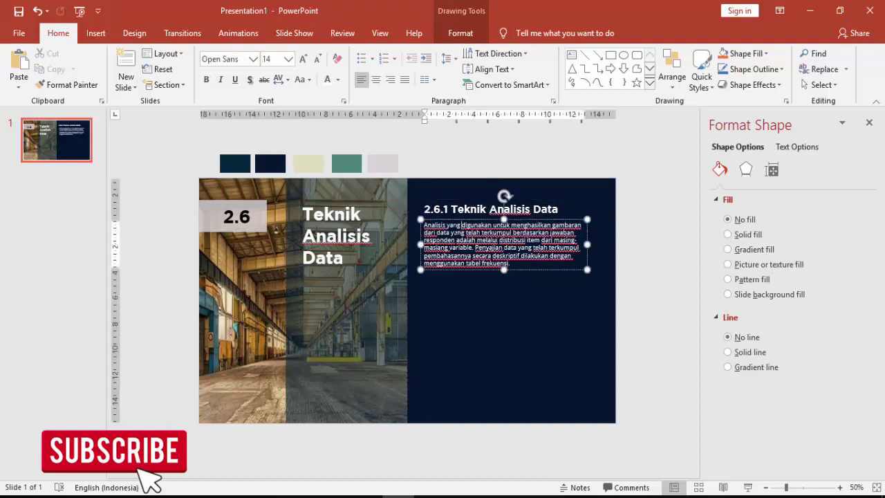
drag(420, 244, 450, 247)
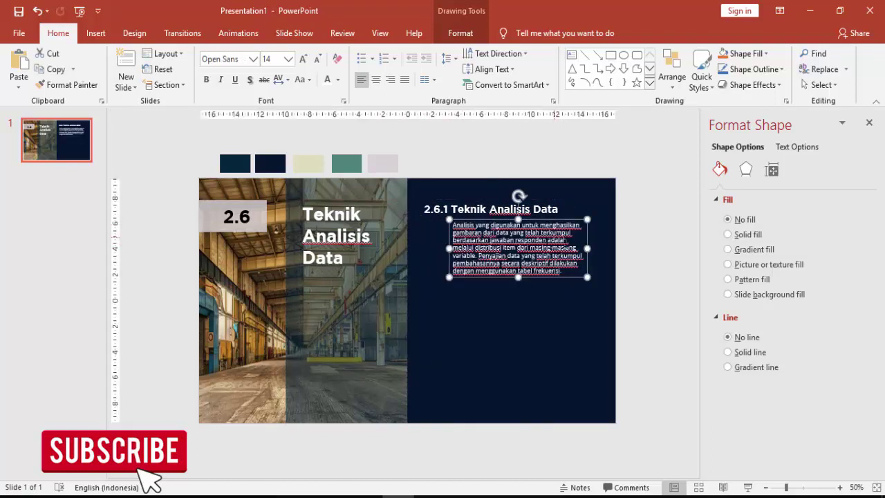
drag(586, 249, 599, 248)
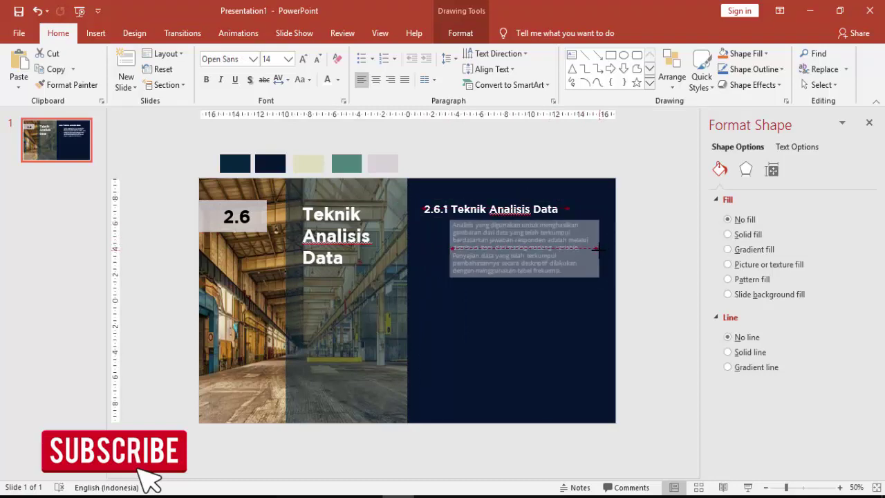
click(656, 245)
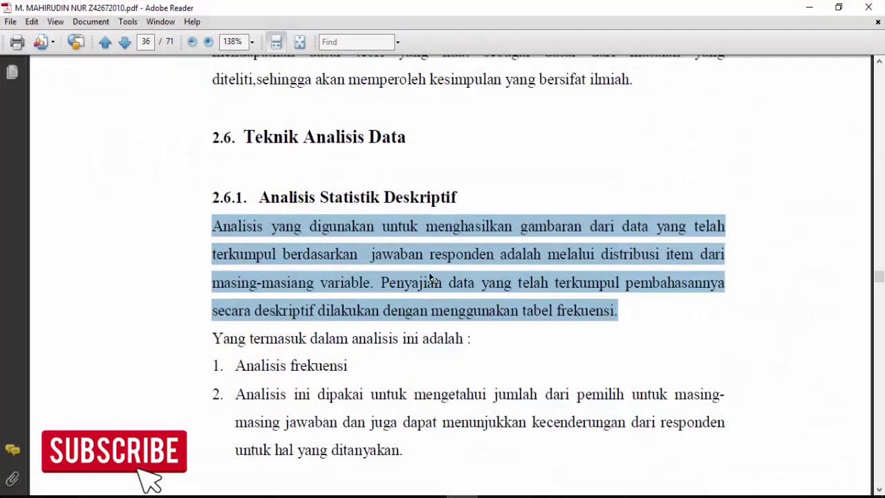
Scroll the thesis PDF to the 2.6.2 Uji T (T-Test) section.
scroll(428, 274, down, 5)
scroll(429, 273, down, 5)
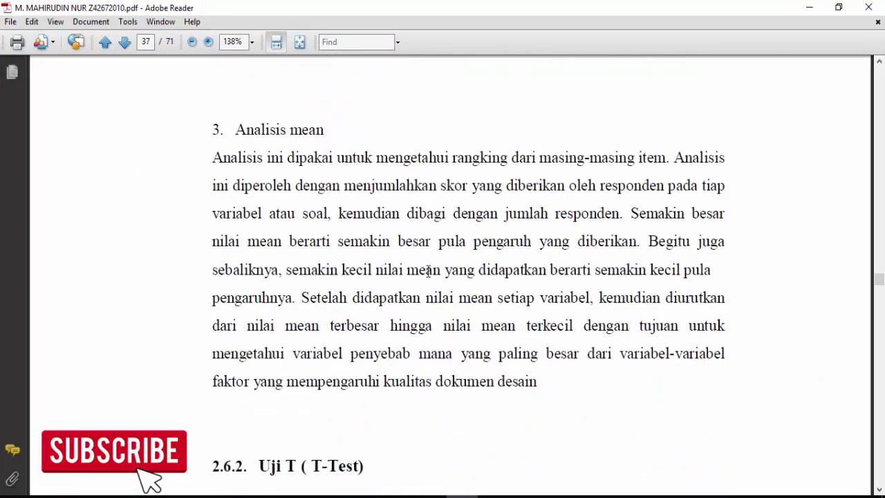
scroll(429, 271, up, 3)
scroll(429, 273, up, 3)
scroll(427, 270, down, 5)
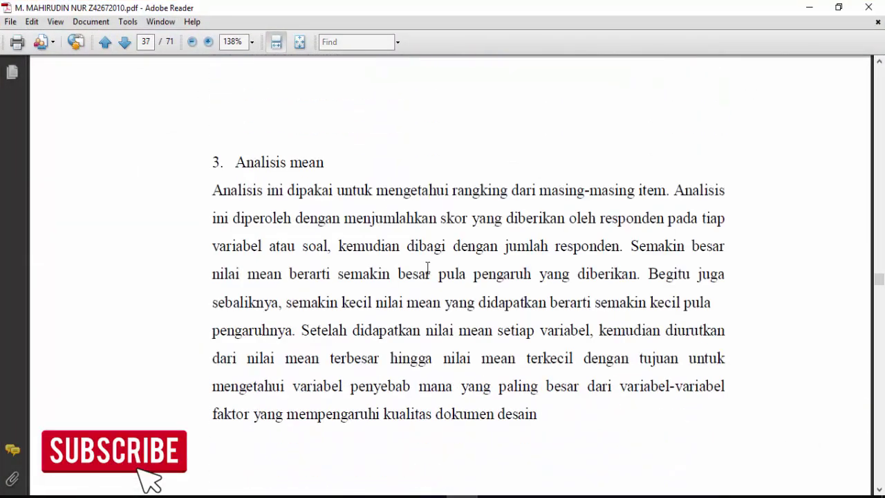
scroll(426, 270, down, 3)
scroll(395, 255, down, 3)
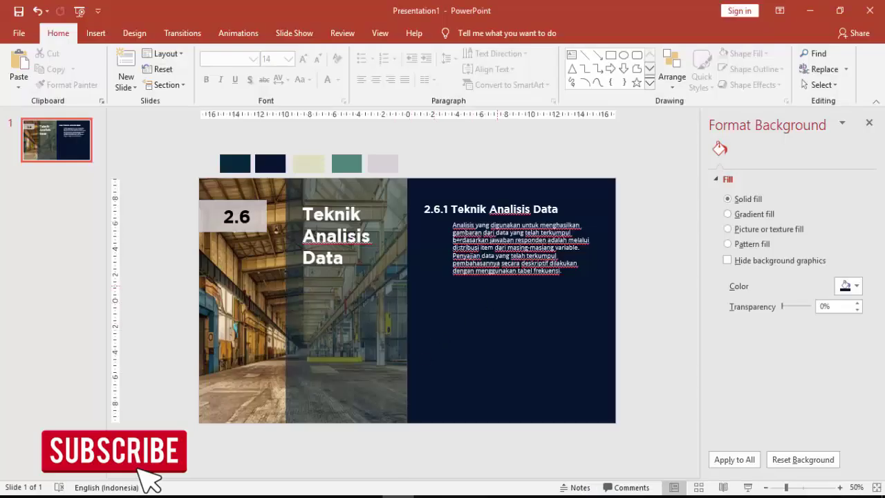
Duplicate the 2.6.1 Teknik Analisis Data heading lower on the panel.
click(455, 200)
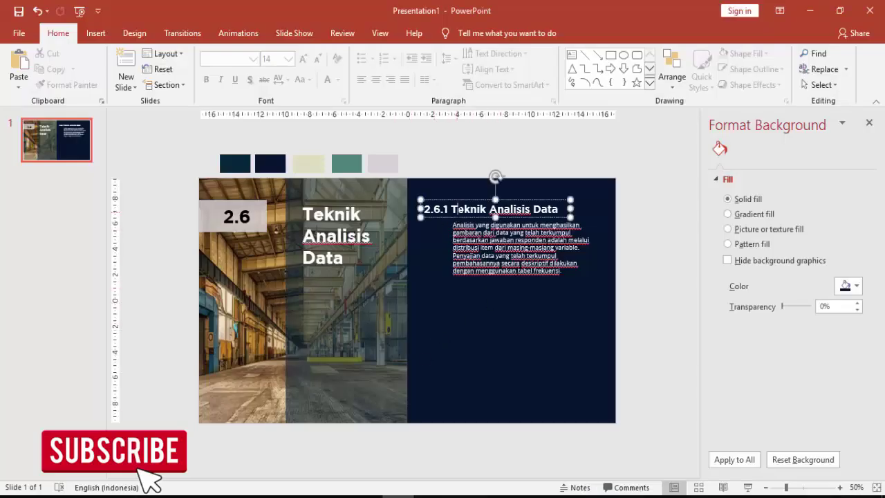
key(ctrl+v)
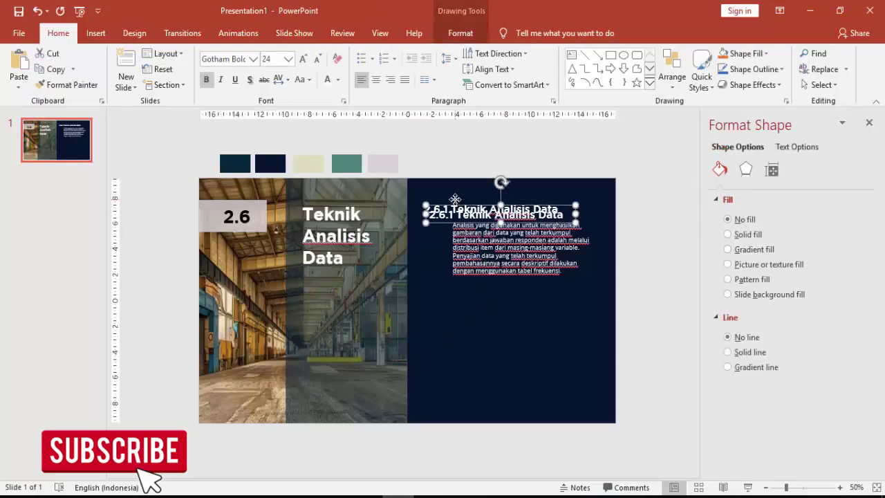
key(ctrl+v)
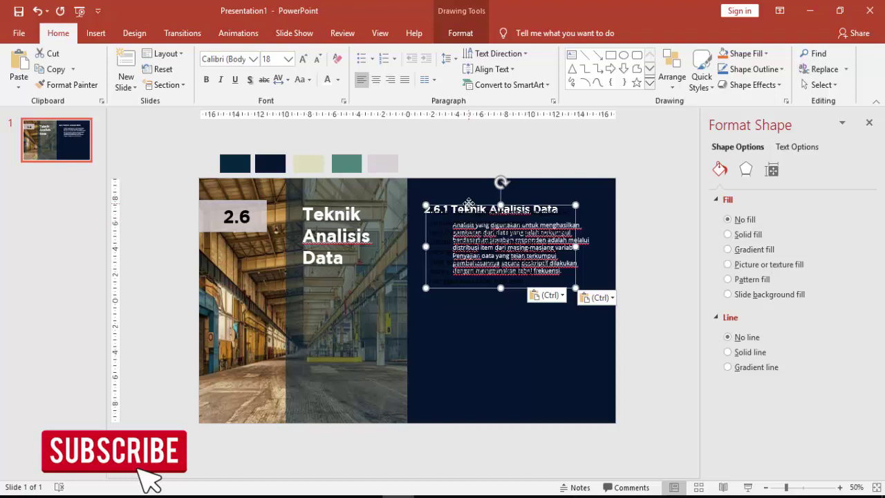
key(Delete)
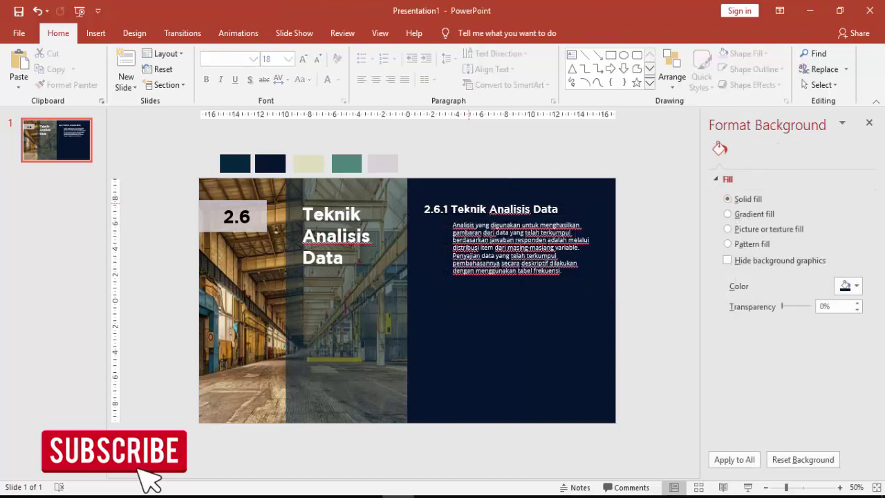
click(464, 199)
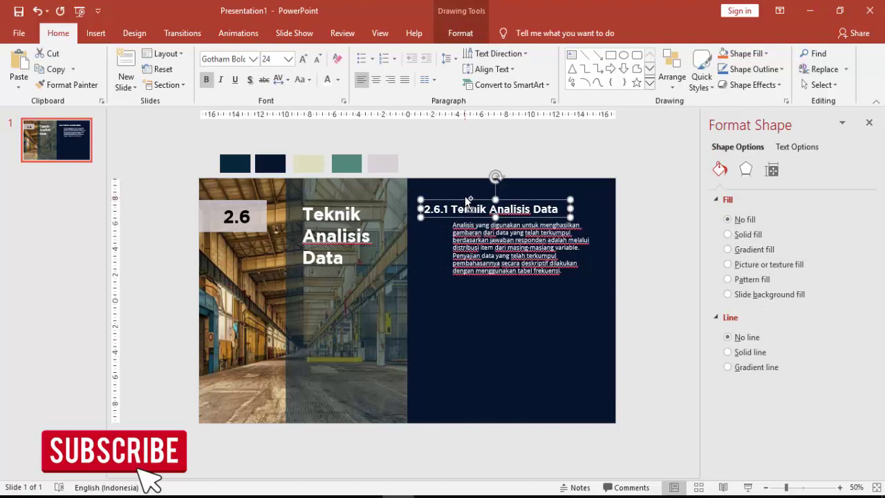
mouse_move(464, 200)
mouse_down()
mouse_move(465, 339)
mouse_move(456, 329)
mouse_up()
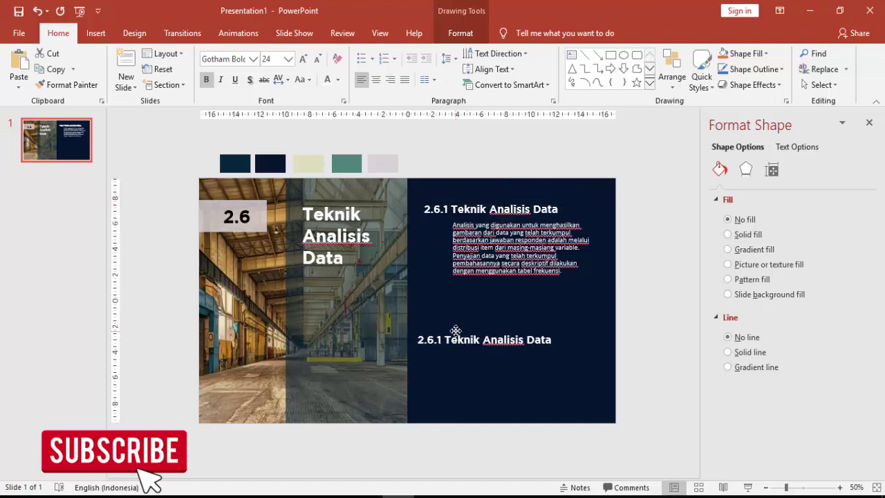
Renumber the copy to 2.6.2, move it up, and duplicate the paragraph beneath it.
click(449, 339)
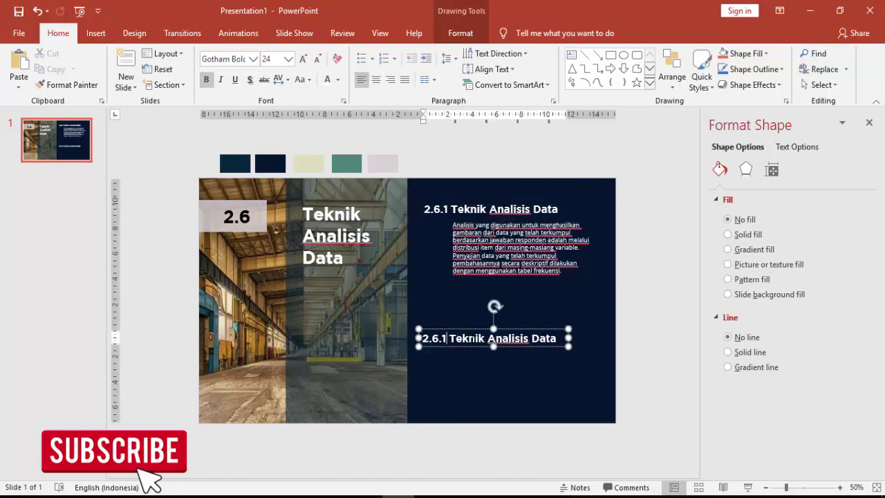
key(BackSpace)
text(2)
click(525, 267)
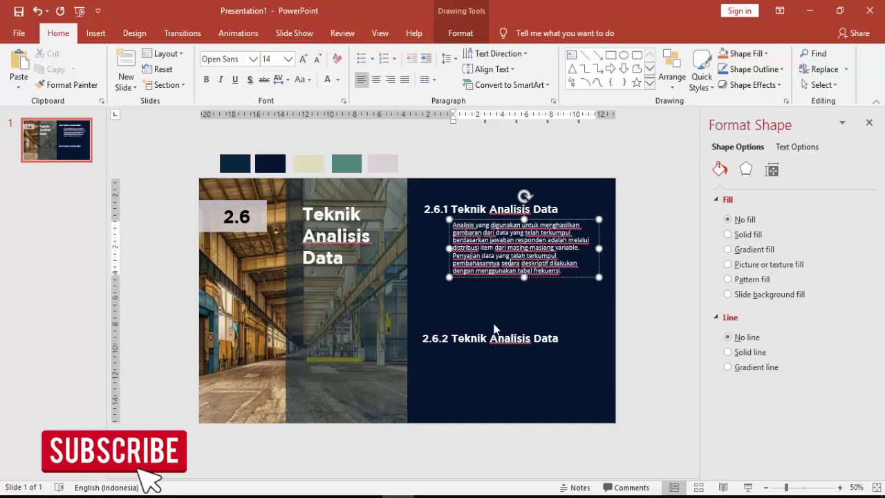
drag(494, 329, 486, 304)
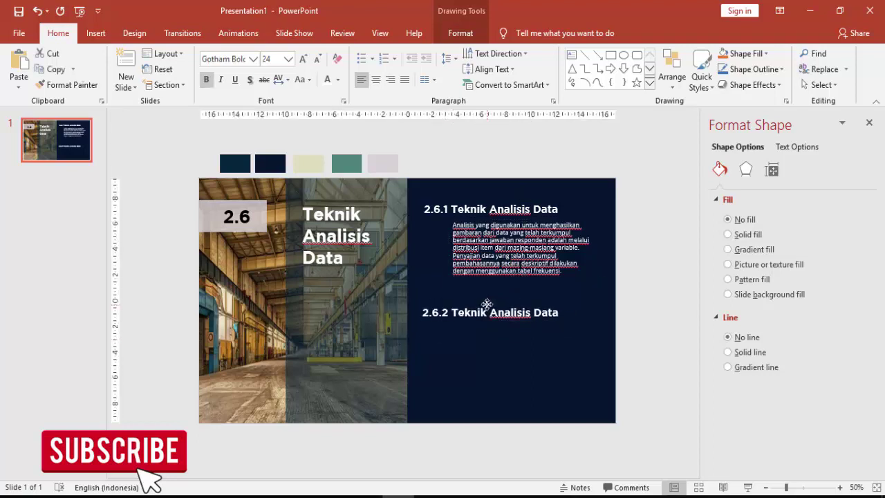
click(487, 278)
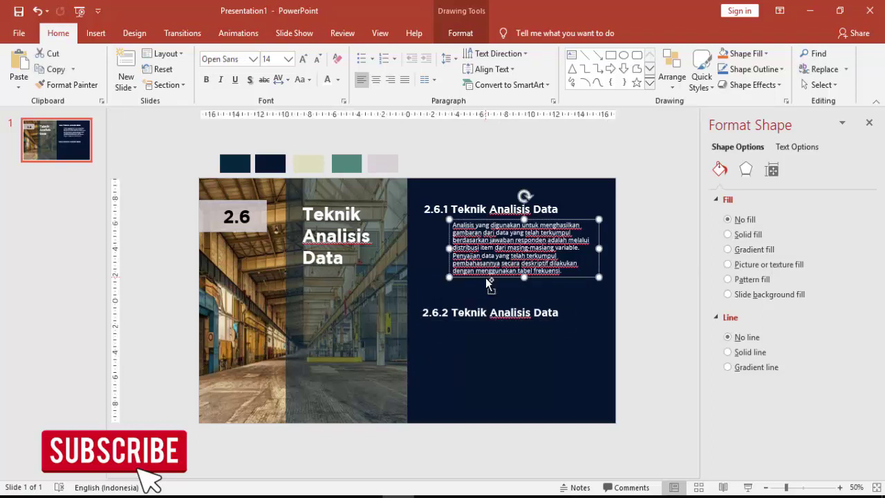
drag(487, 283, 498, 385)
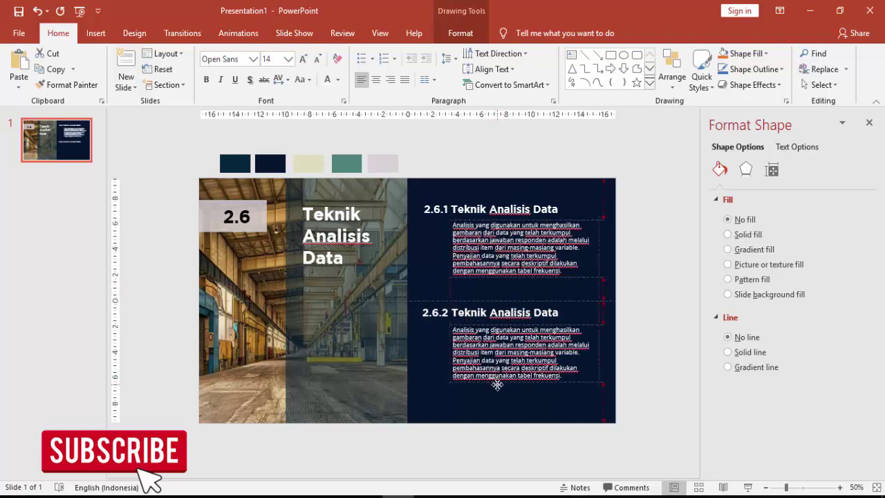
Select the Uji T paragraph in the thesis PDF for copying into the lower box.
click(461, 495)
scroll(442, 365, down, 3)
scroll(441, 365, up, 2)
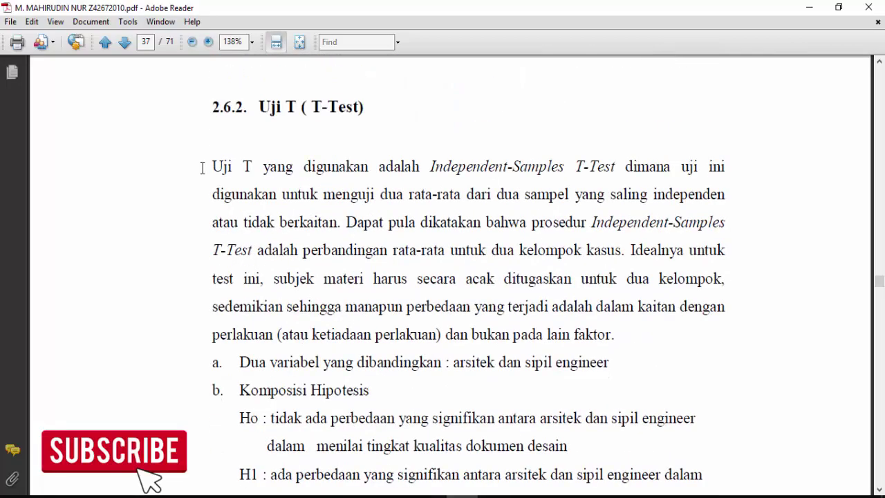
drag(221, 167, 610, 325)
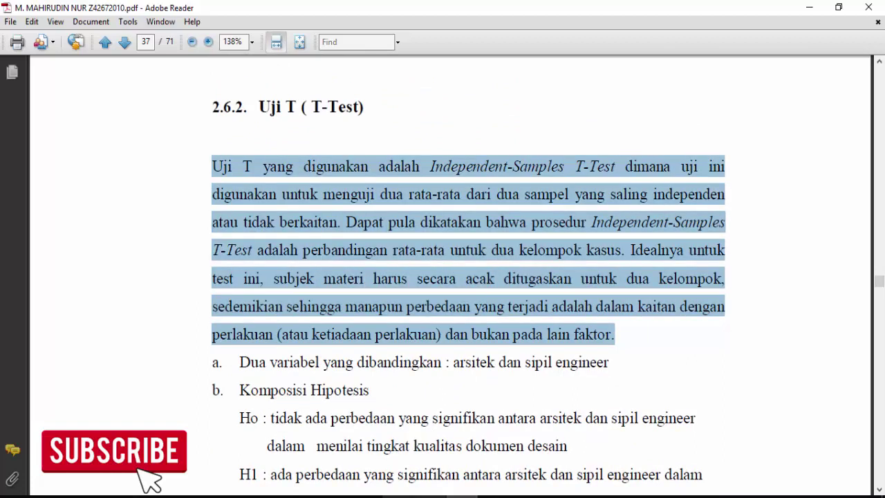
click(399, 497)
click(488, 337)
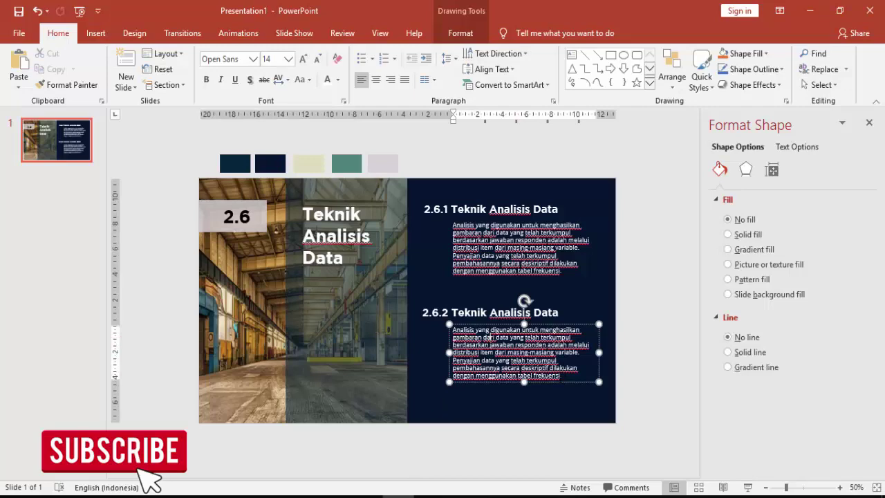
Replace the lower box's text with the Uji T paragraph pasted as unformatted text.
drag(561, 376, 452, 329)
key(ctrl+alt+v)
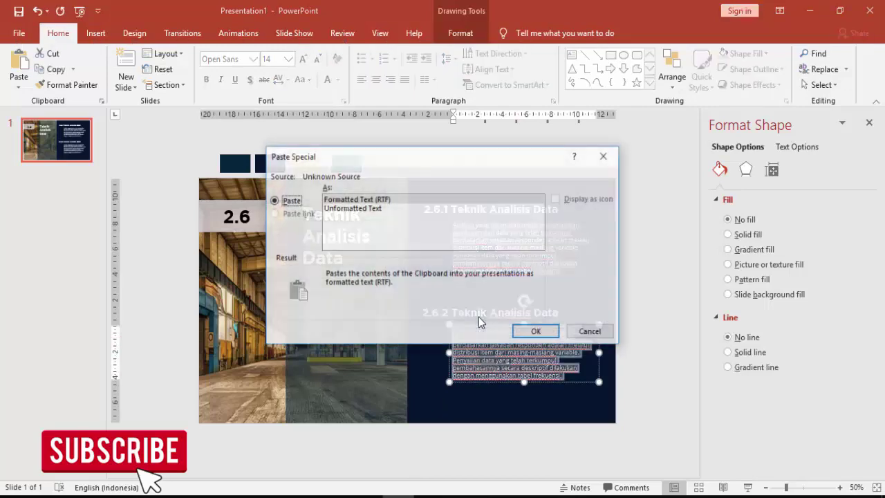
click(359, 208)
click(535, 331)
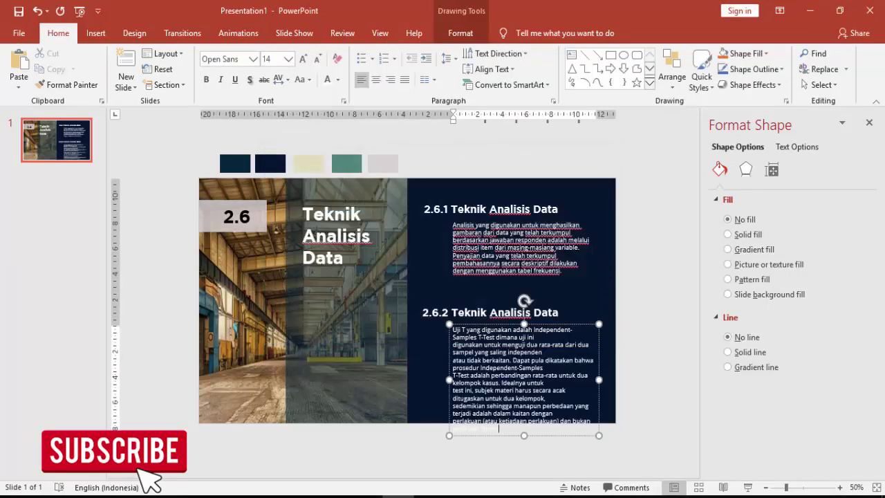
Join the lines broken after 'uji ini', 'independen', 'Idealnya untuk', 'kelompok.' and 'dengan'.
key(Delete)
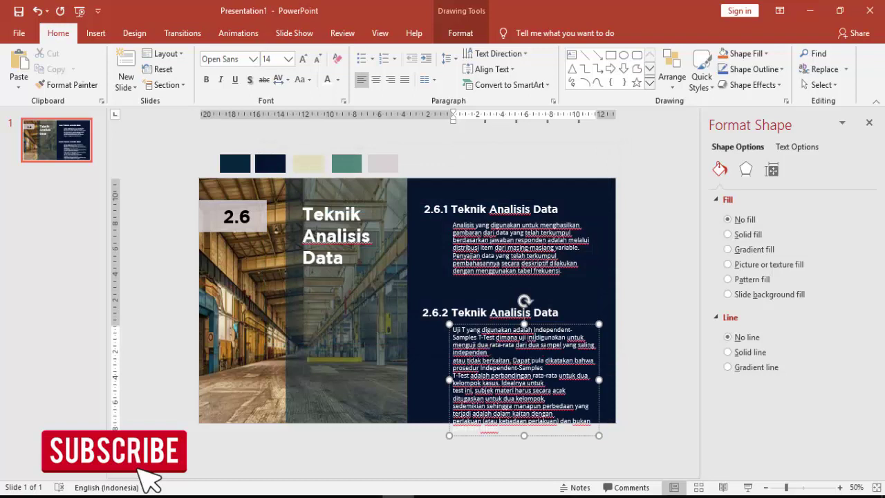
key(Delete)
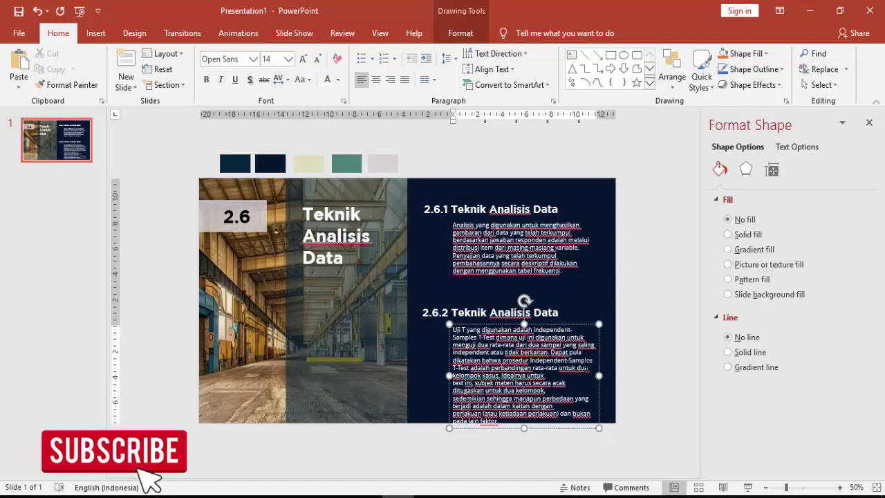
key(Delete)
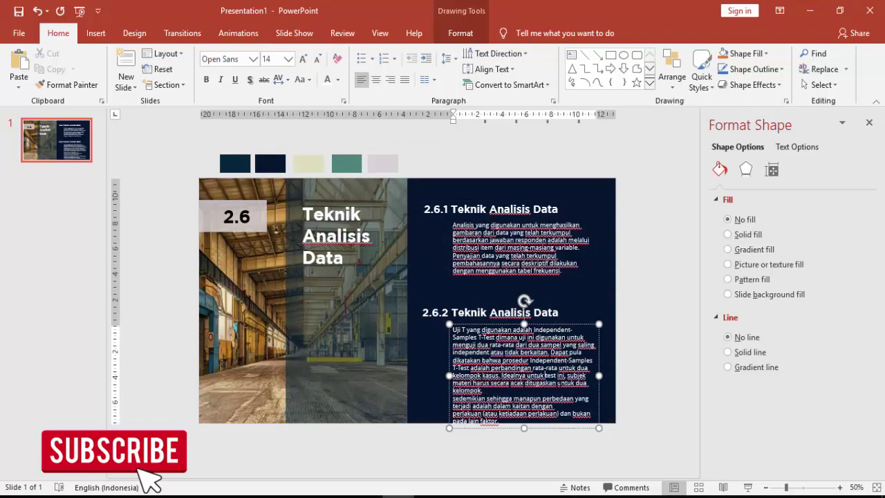
key(Delete)
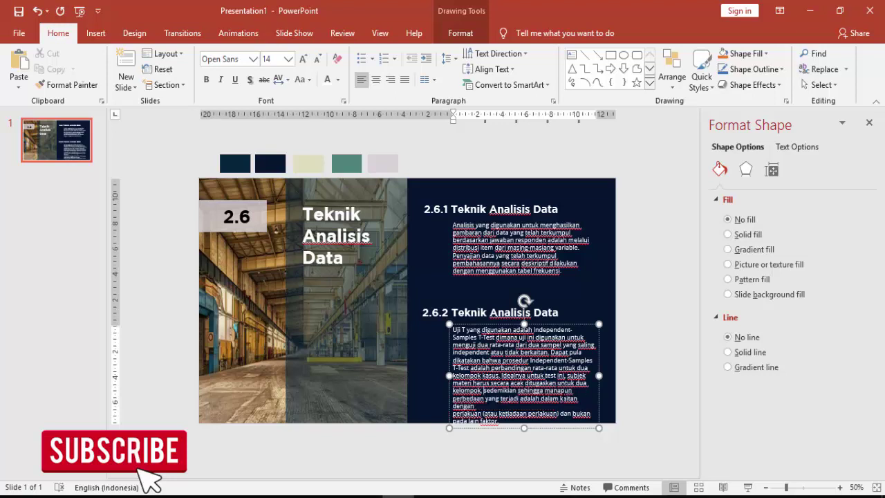
key(Down)
key(Down)
key(Delete)
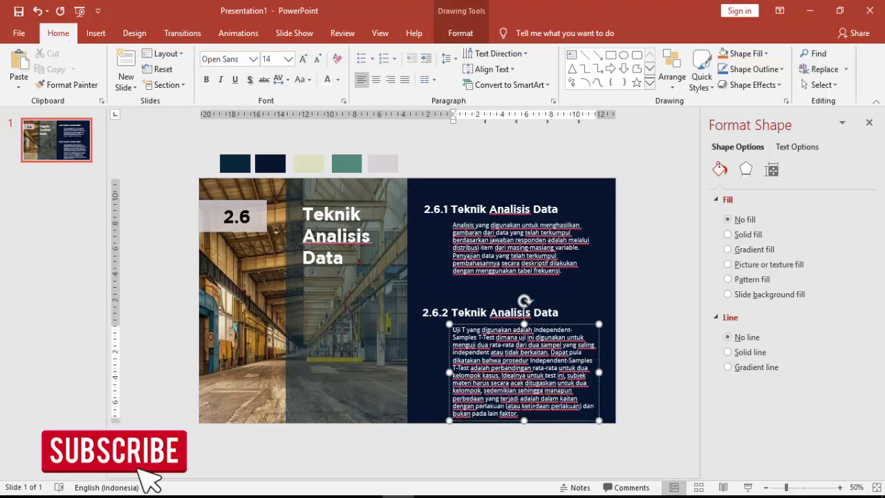
Widen the Uji T text box and join the line broken after 'Independent-Samples'.
drag(599, 374, 603, 375)
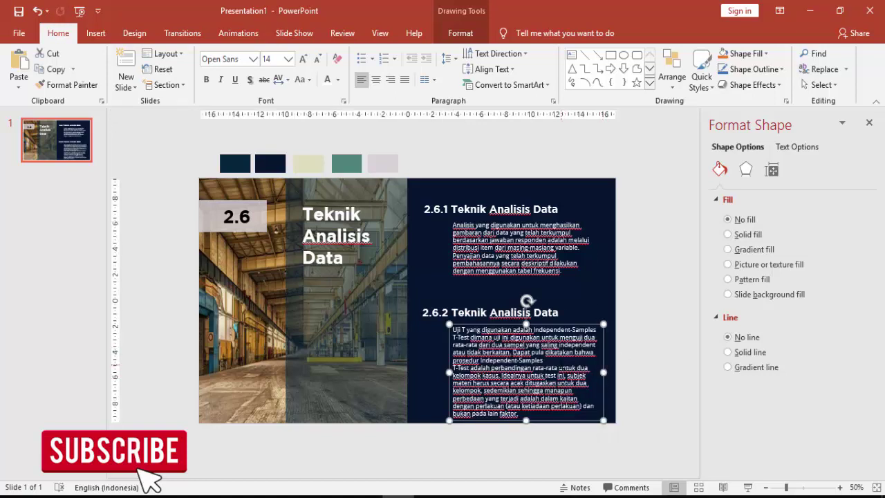
click(543, 360)
key(Delete)
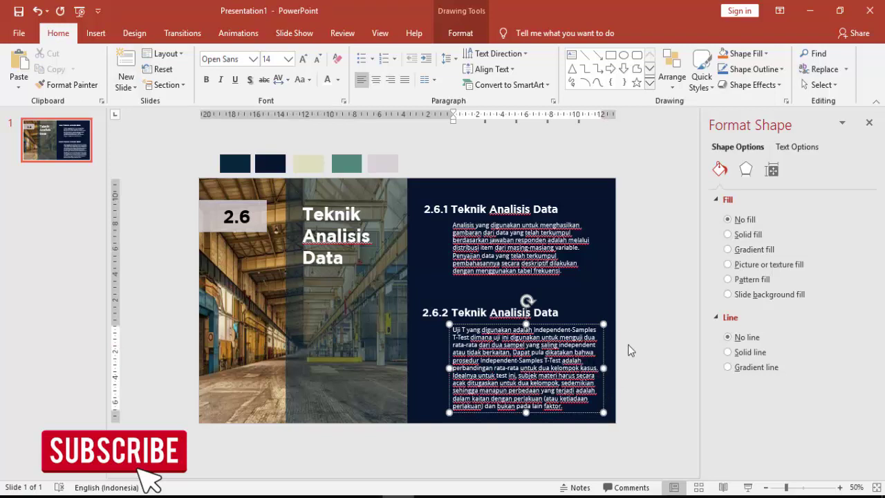
click(629, 346)
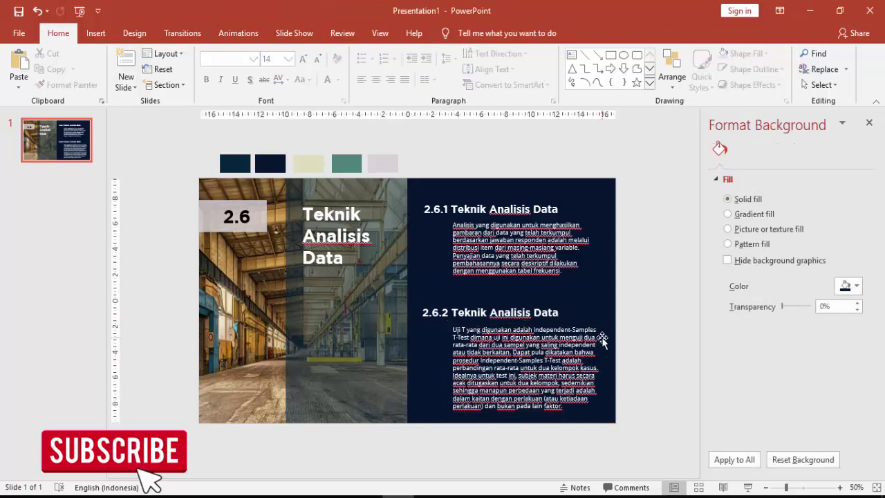
Add a new slide 2 and delete its title and content placeholders.
right_click(68, 179)
click(85, 223)
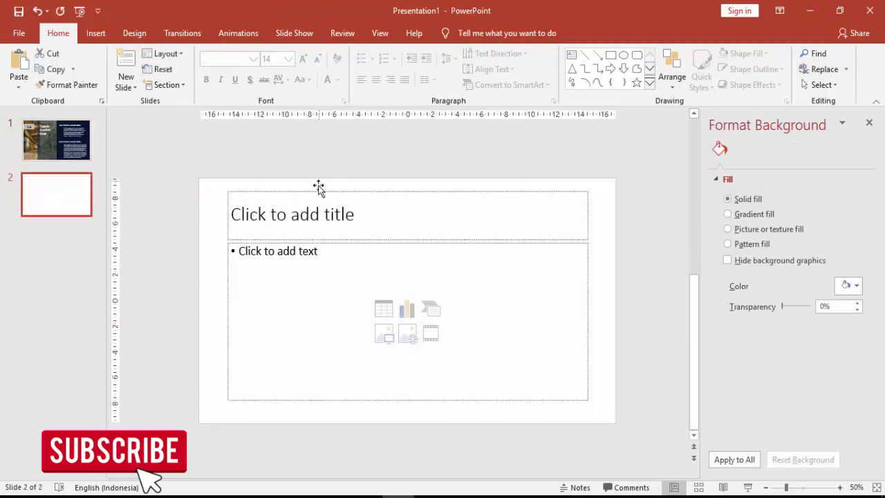
click(318, 187)
key(Delete)
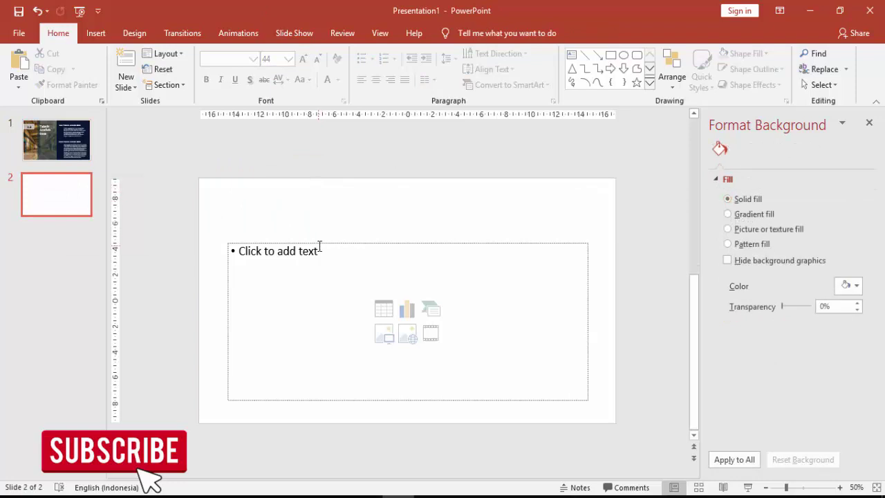
click(318, 242)
key(Delete)
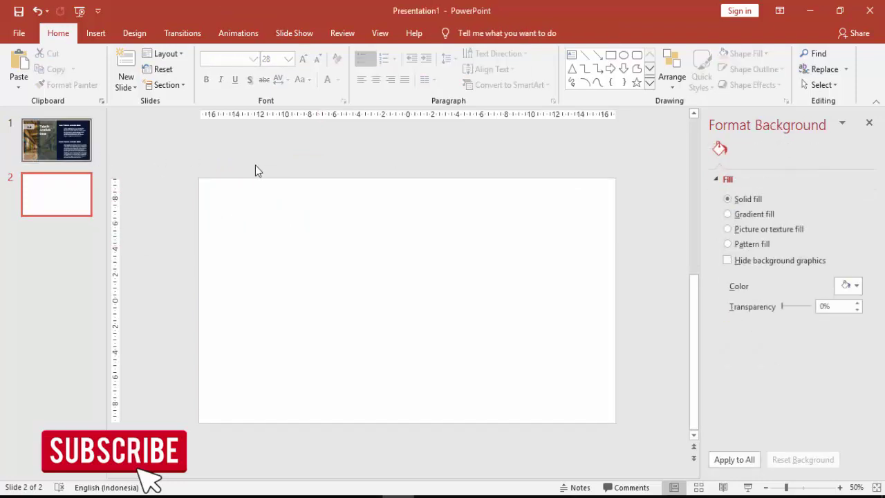
Copy the five colour swatches (two navies, cream, green, light grey) from slide 1 to slide 2.
key(Page_Up)
click(245, 170)
shift+click(272, 170)
shift+click(309, 169)
shift+click(347, 170)
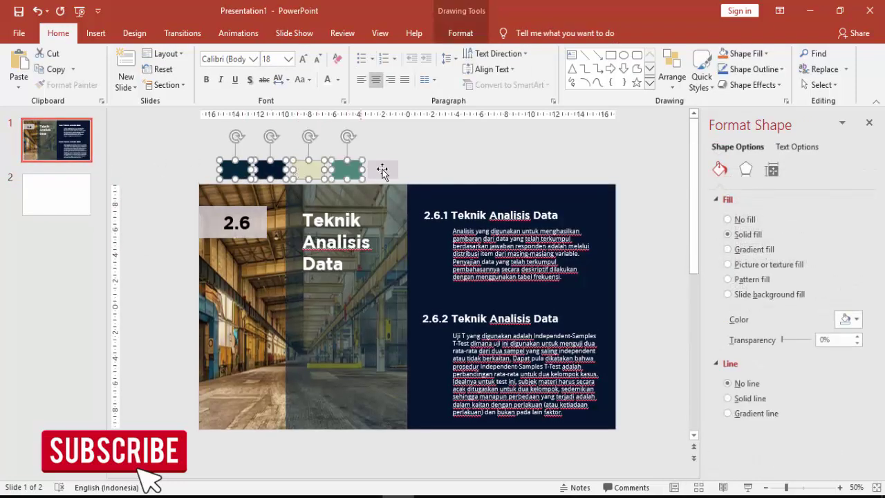
shift+click(372, 172)
key(ctrl+c)
click(71, 188)
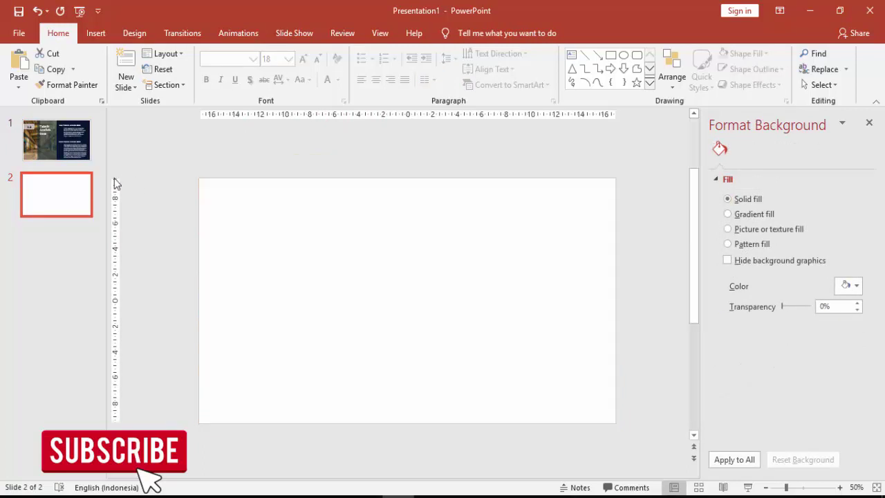
key(ctrl+v)
click(435, 442)
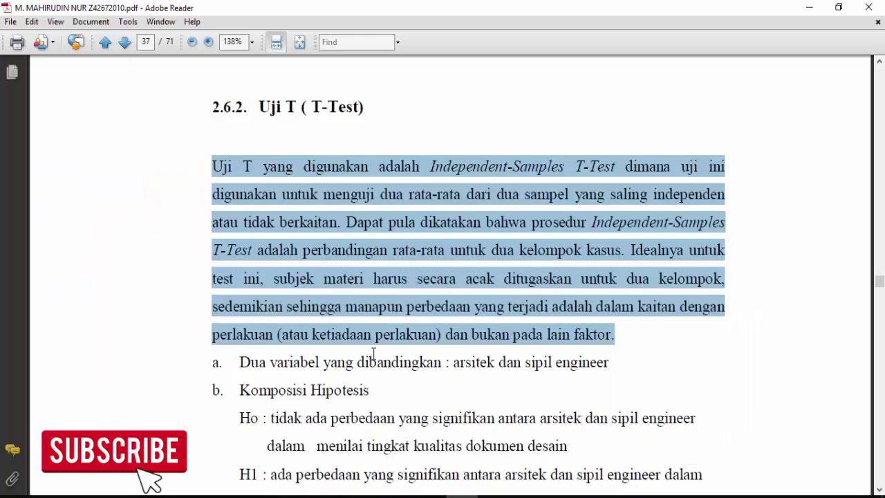
Scroll the PDF to the '2.7 Sekilas Tentang SPSS 17.0 Berbasis Windows' heading on page 38.
scroll(362, 334, down, 3)
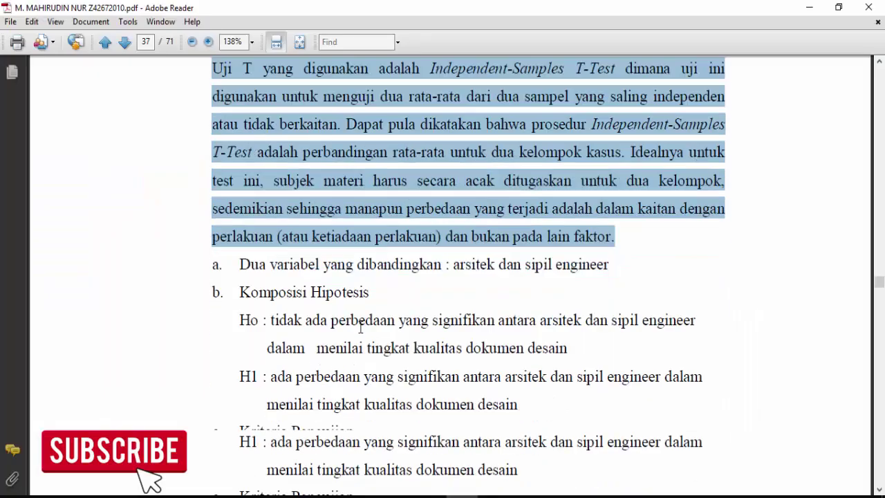
scroll(363, 334, down, 10)
scroll(362, 334, down, 6)
scroll(360, 330, down, 3)
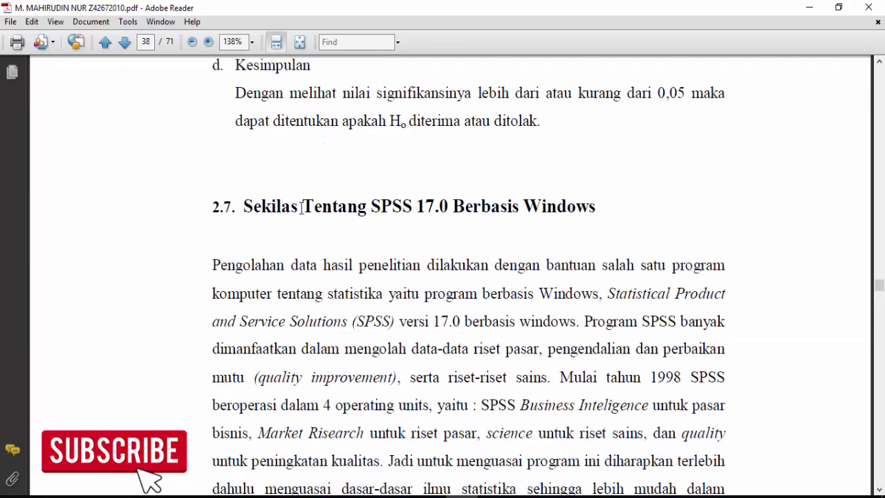
scroll(397, 209, down, 1)
scroll(397, 210, down, 1)
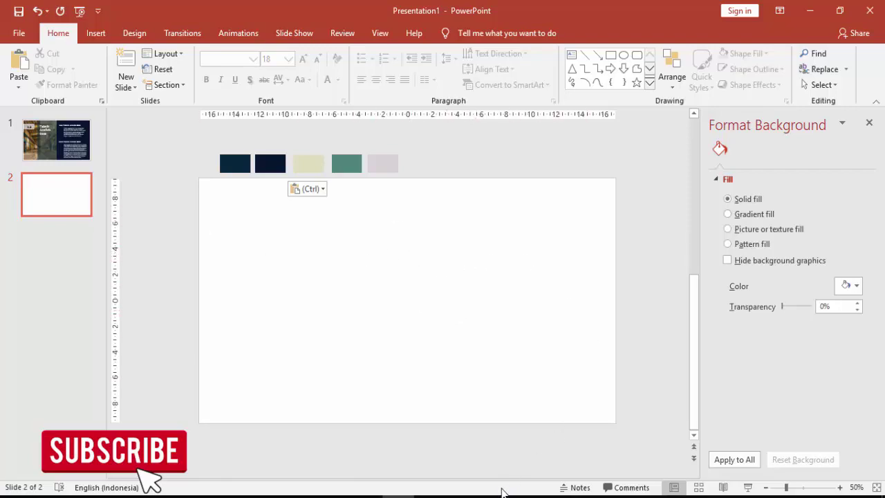
Fill slide 2's background with the pexels-photo-1216589 picture of two hard-hatted workers.
click(462, 496)
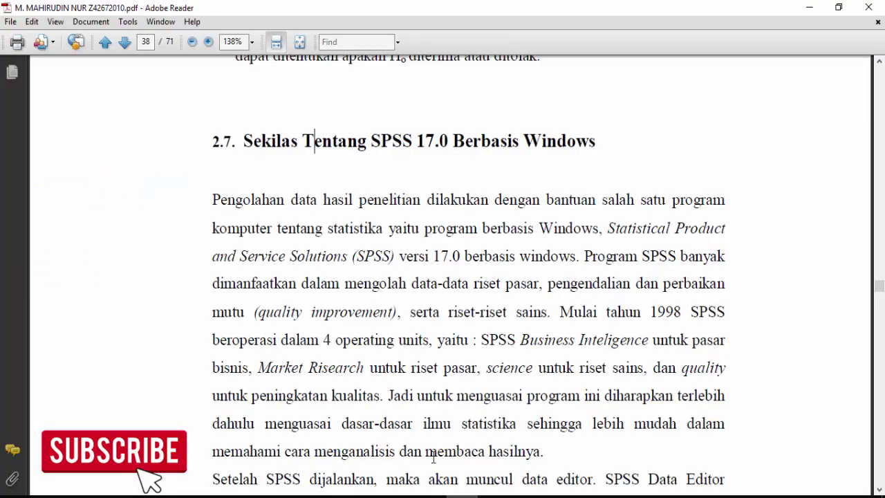
click(399, 496)
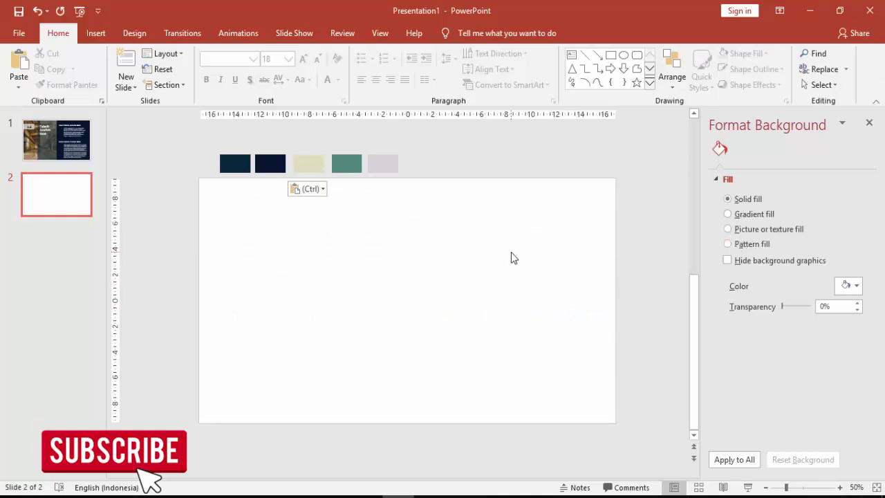
click(746, 229)
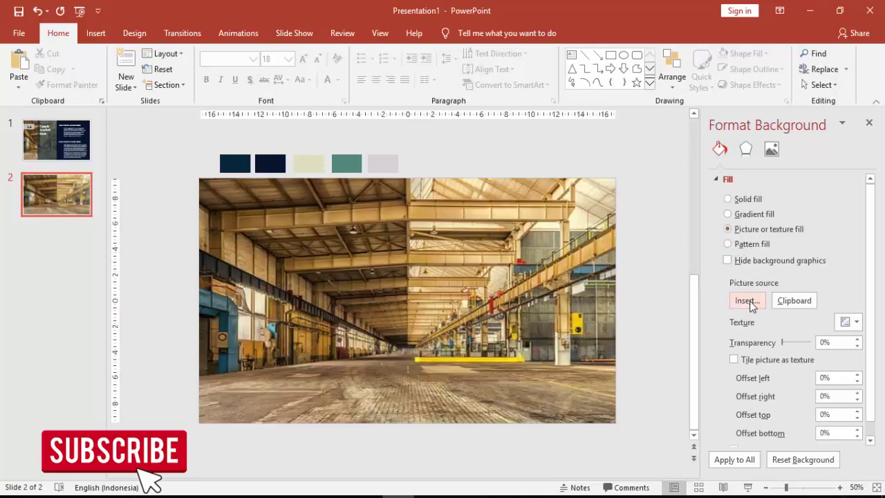
click(747, 300)
click(484, 179)
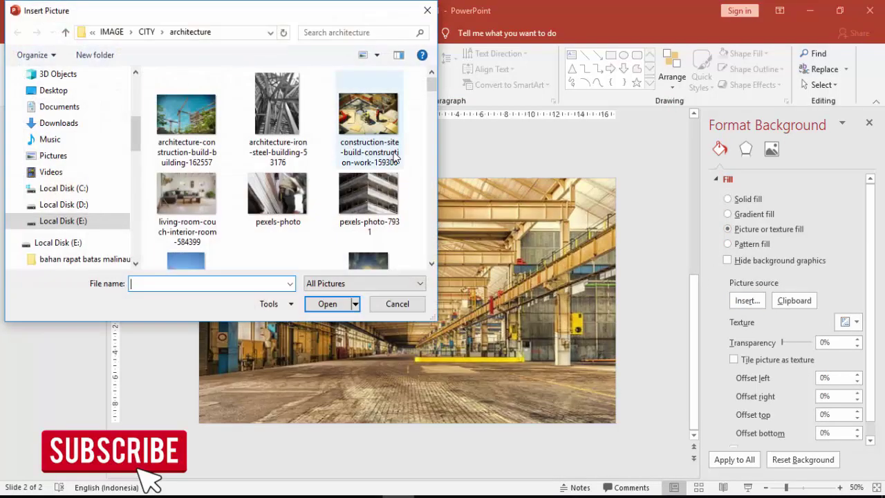
scroll(377, 174, down, 5)
scroll(380, 178, down, 5)
scroll(371, 173, down, 5)
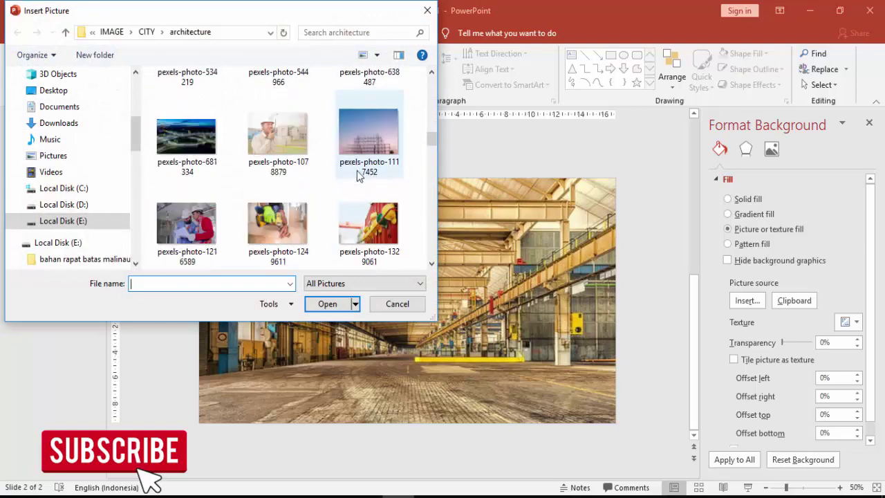
scroll(380, 176, down, 1)
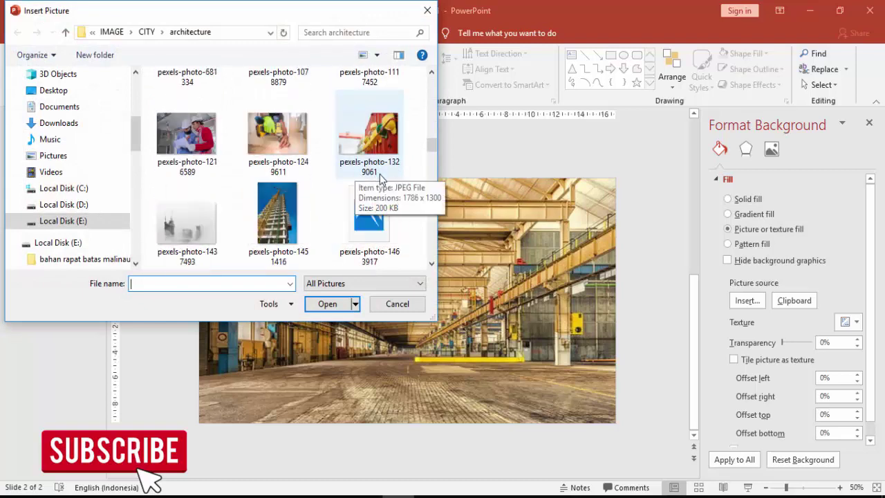
click(187, 135)
click(328, 304)
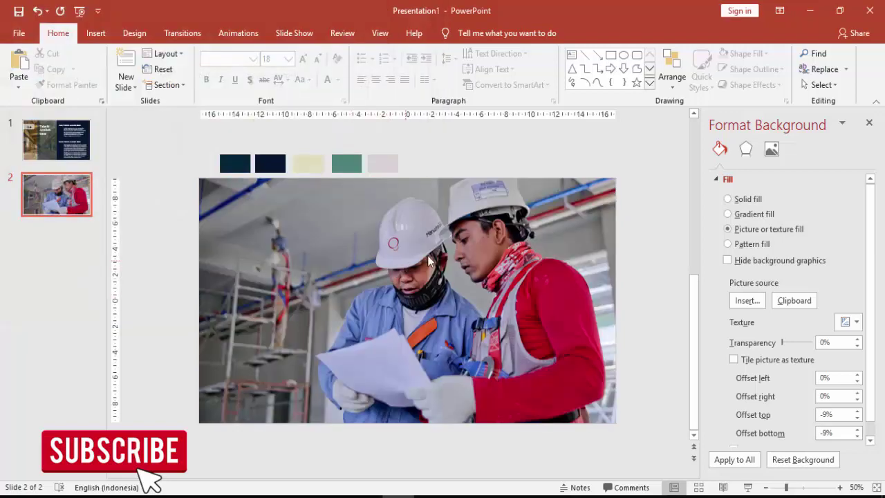
Draw a rectangle across the lower half of slide 2.
click(96, 33)
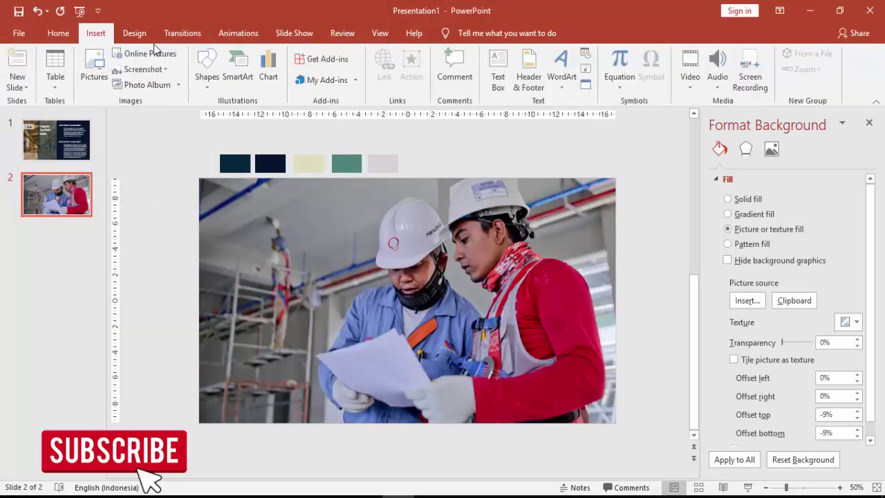
click(214, 86)
click(241, 115)
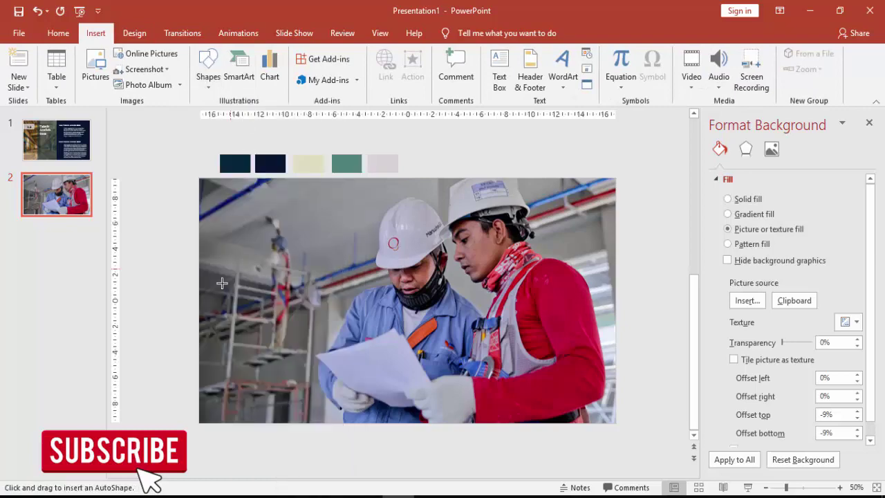
drag(220, 293, 593, 424)
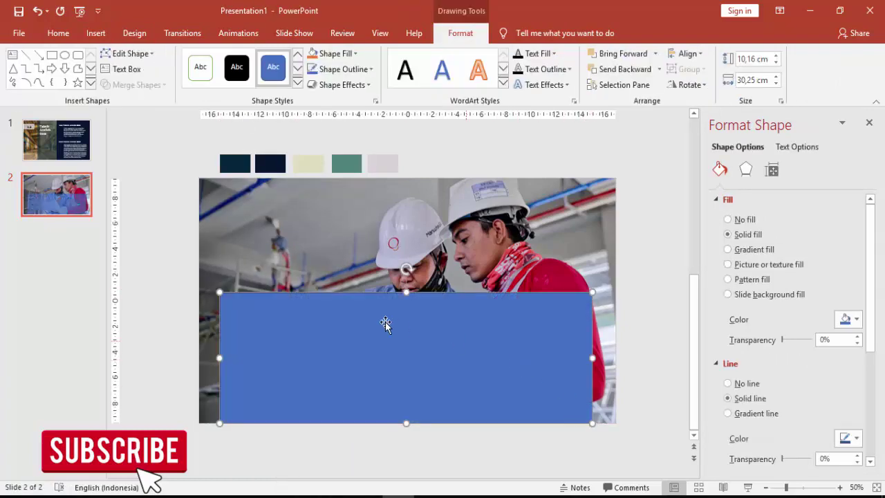
Edit the rectangle's points, lowering the top-left corner to slant its top edge.
right_click(495, 315)
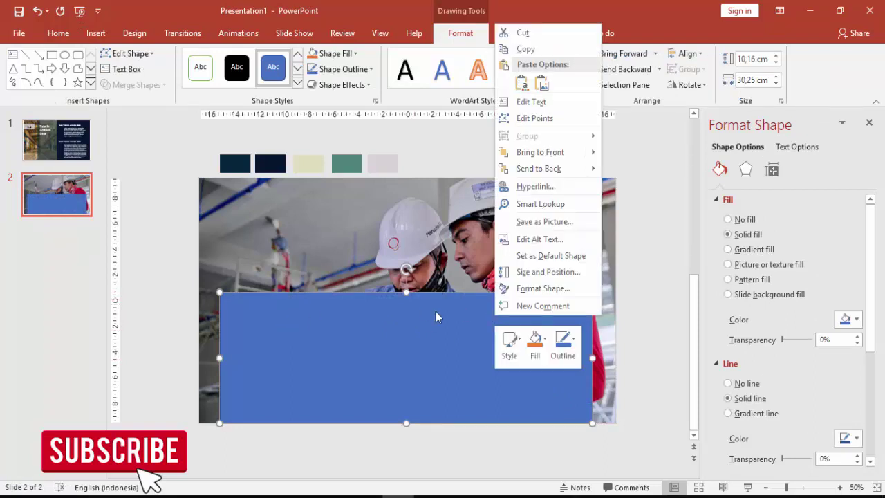
click(534, 119)
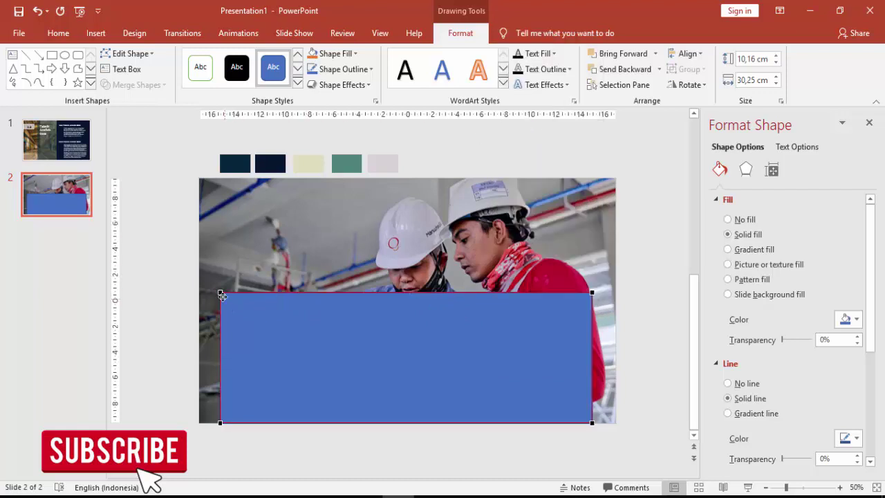
drag(220, 293, 219, 355)
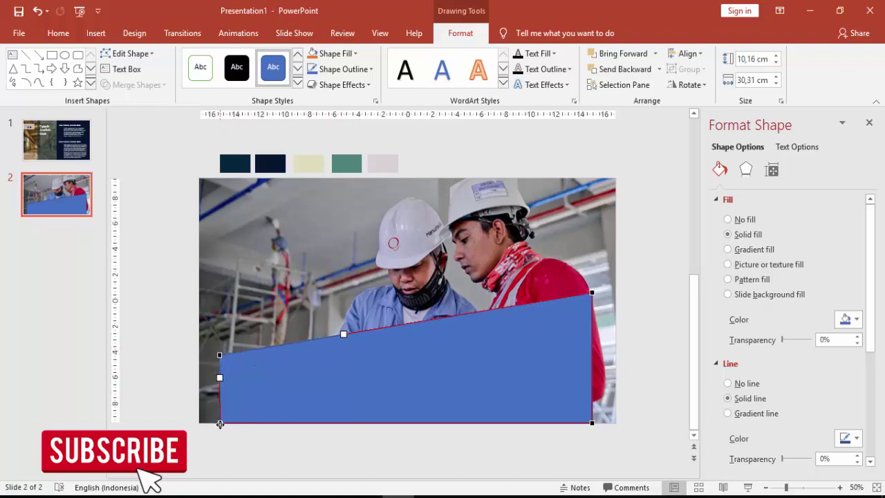
drag(220, 355, 224, 357)
click(639, 276)
Remove the panel's outline and fill it with the light grey swatch colour via Eyedropper.
click(546, 350)
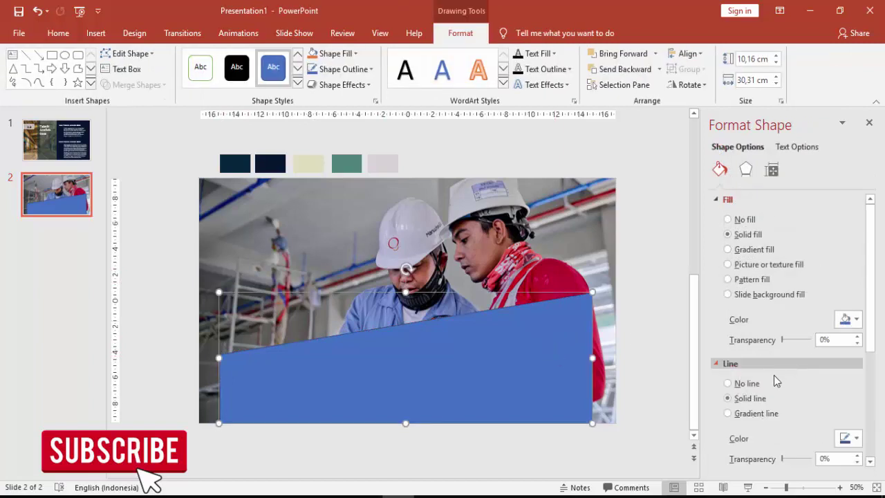
click(747, 385)
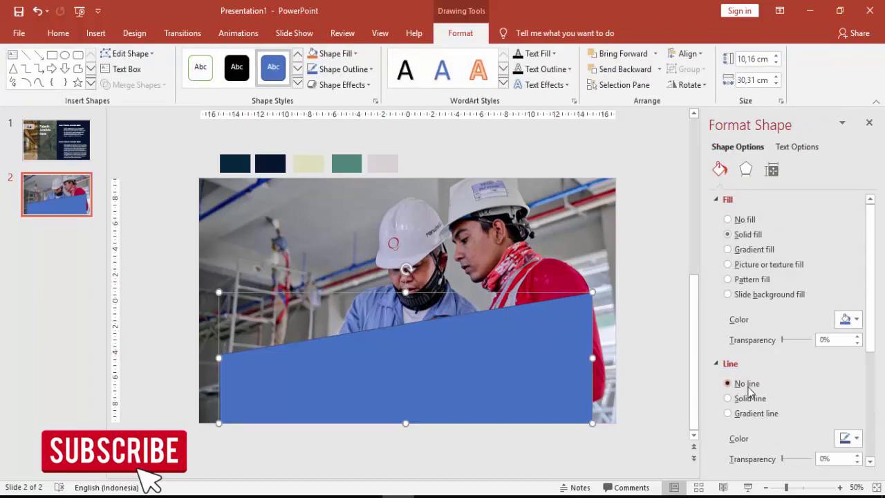
click(844, 325)
click(796, 476)
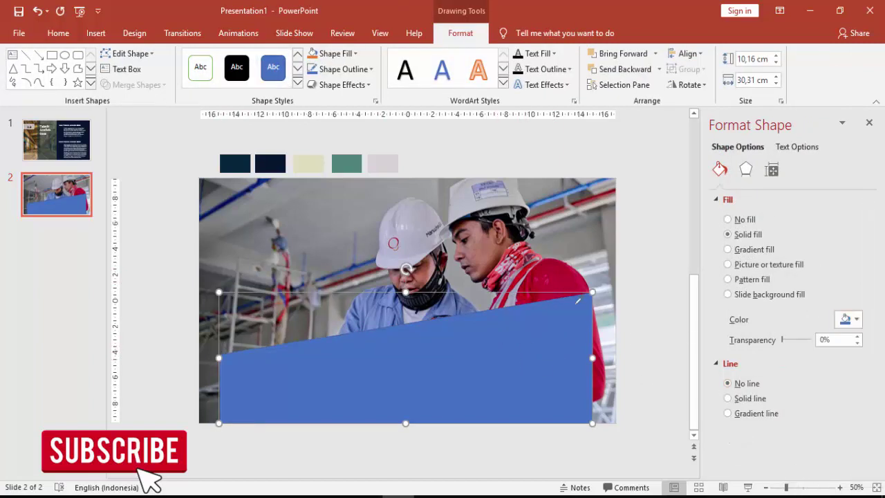
click(385, 164)
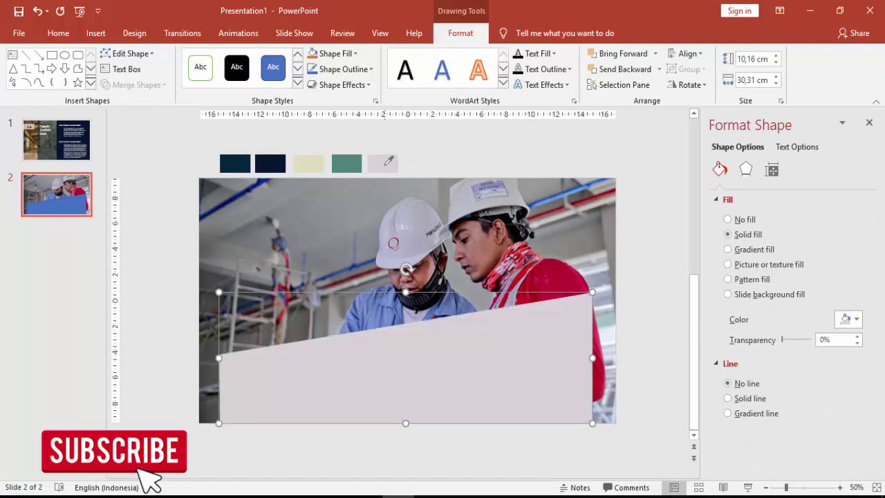
click(650, 233)
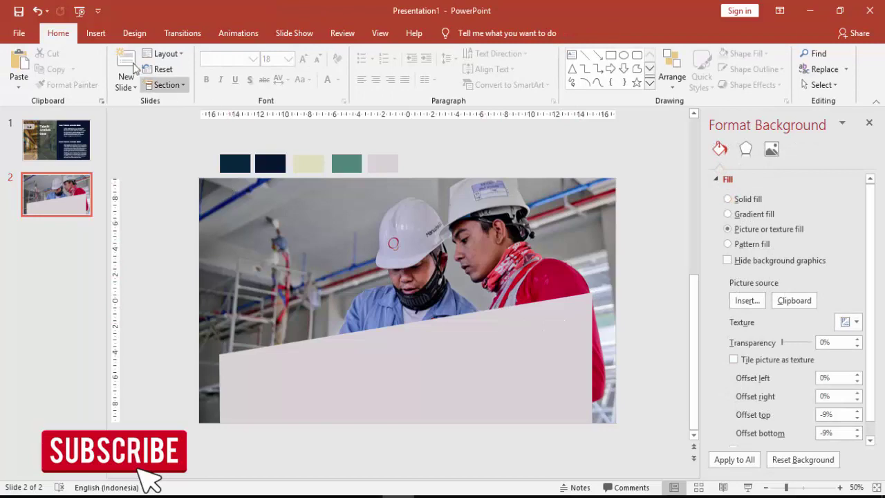
Copy slide 1's 2.6 label and its grey box onto slide 2 and change it to 2.7.
click(96, 32)
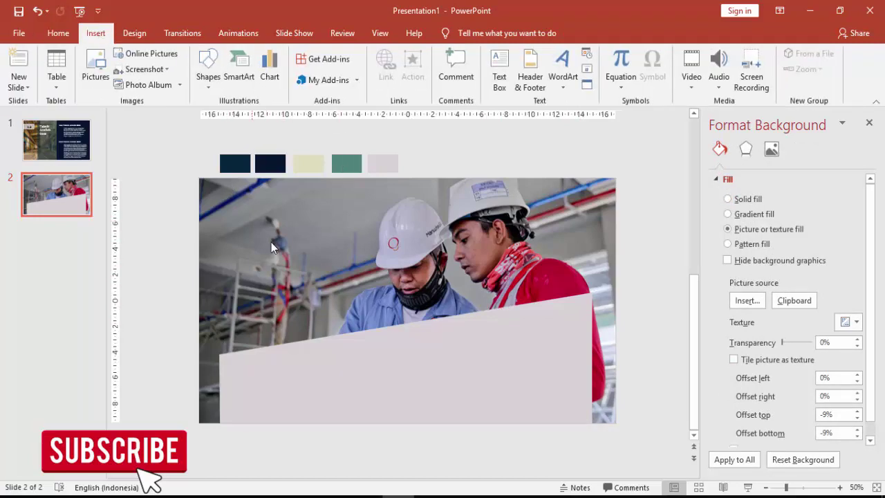
key(Page_Up)
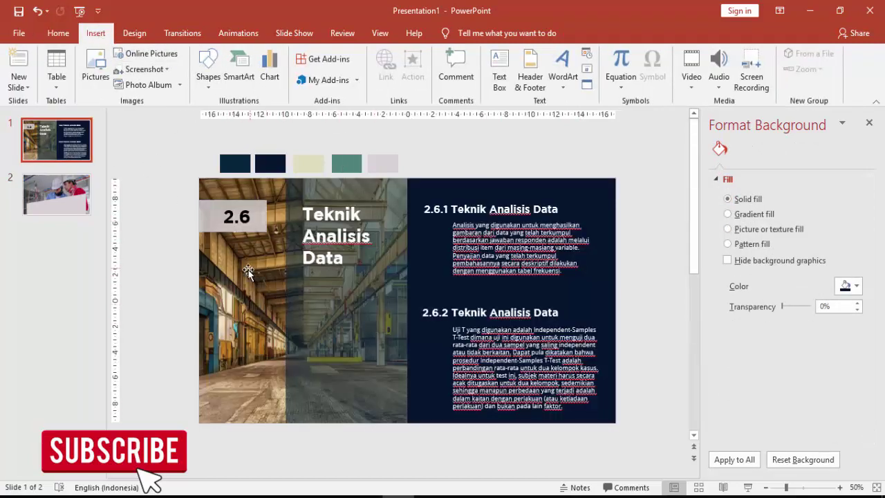
click(251, 221)
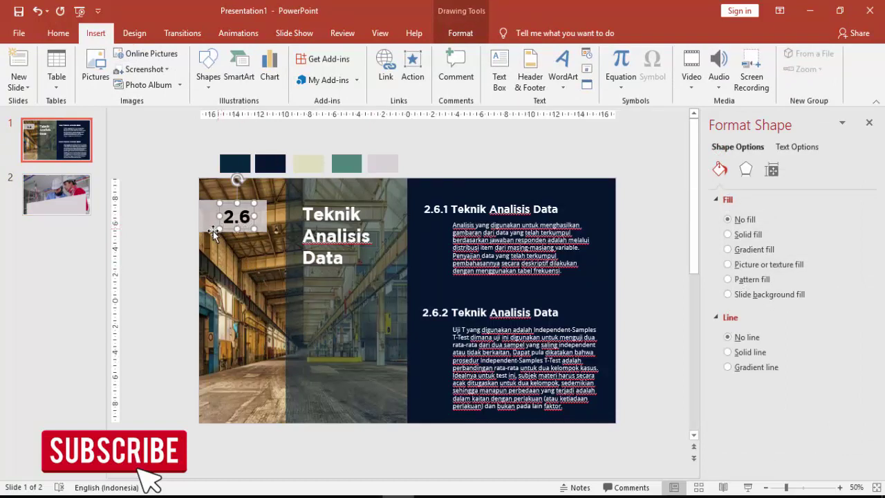
shift+click(212, 206)
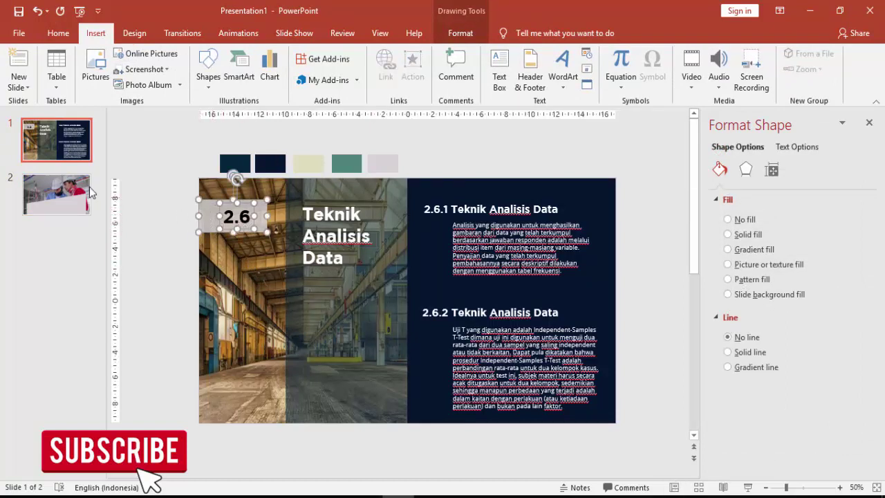
click(66, 201)
key(ctrl+v)
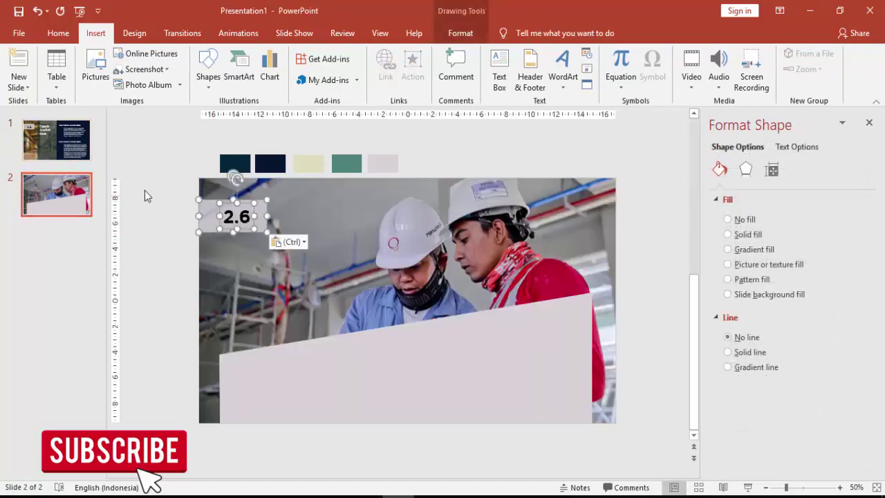
click(144, 190)
click(244, 219)
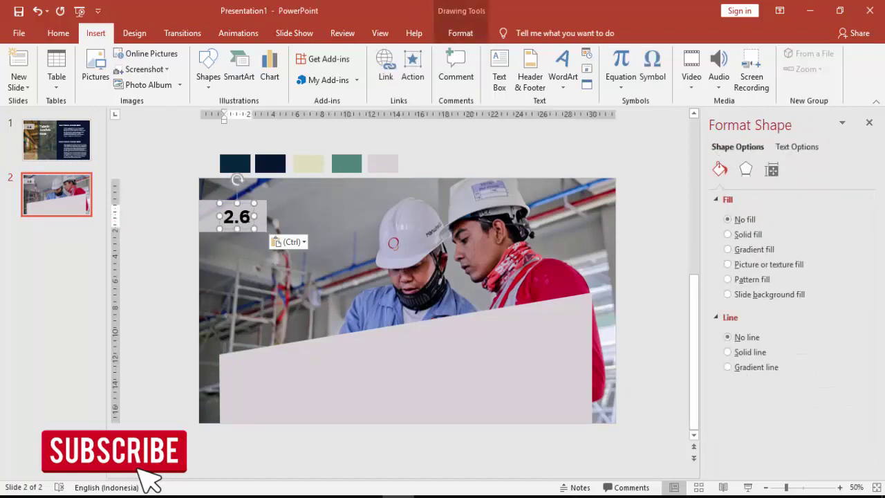
key(BackSpace)
text(7)
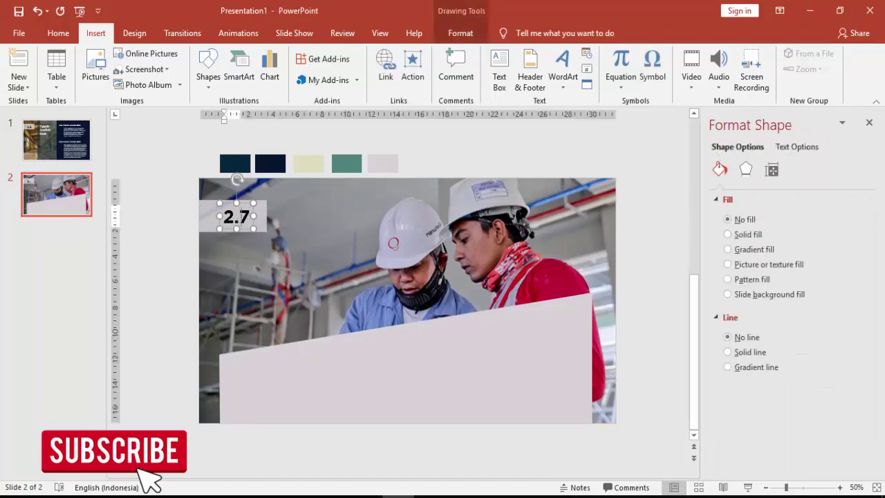
click(299, 255)
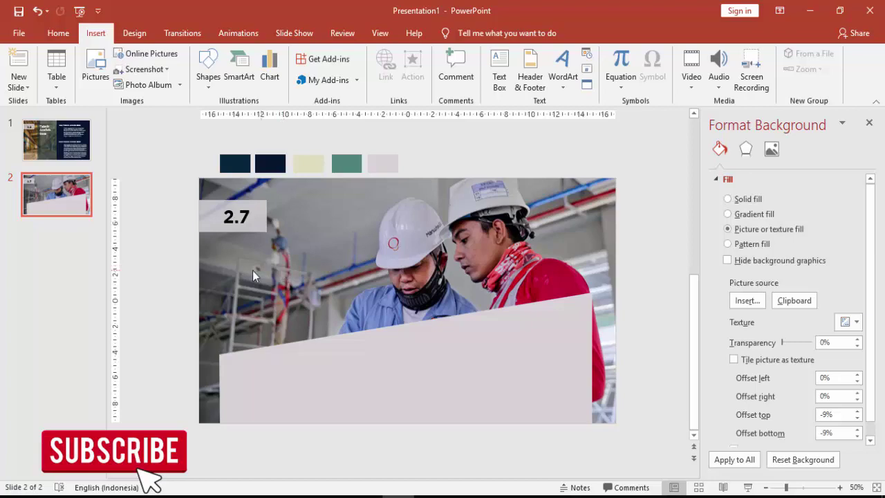
Copy the Teknik Analisis Data title to slide 2 beside 2.7 and colour it dark navy.
click(44, 144)
click(344, 197)
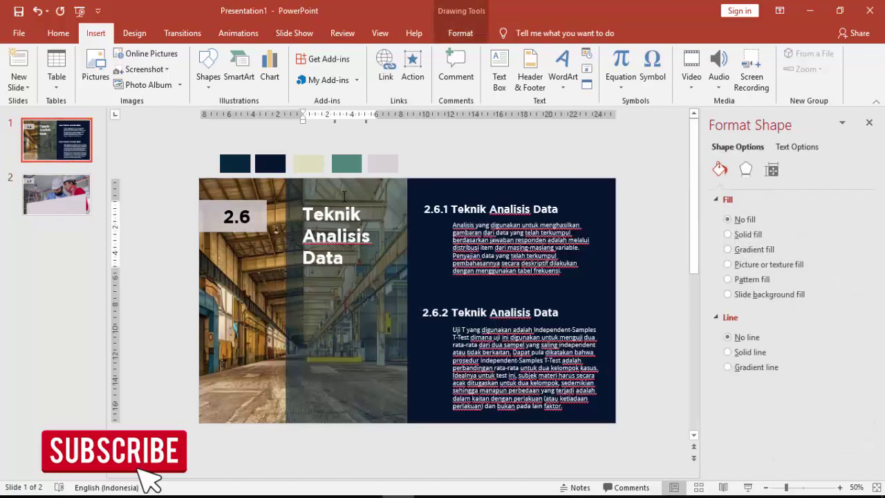
key(Escape)
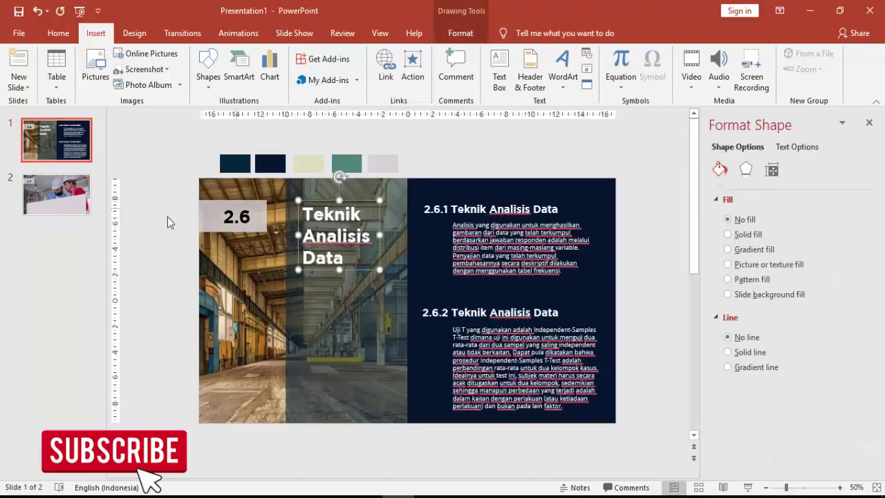
key(ctrl+c)
click(94, 216)
key(ctrl+v)
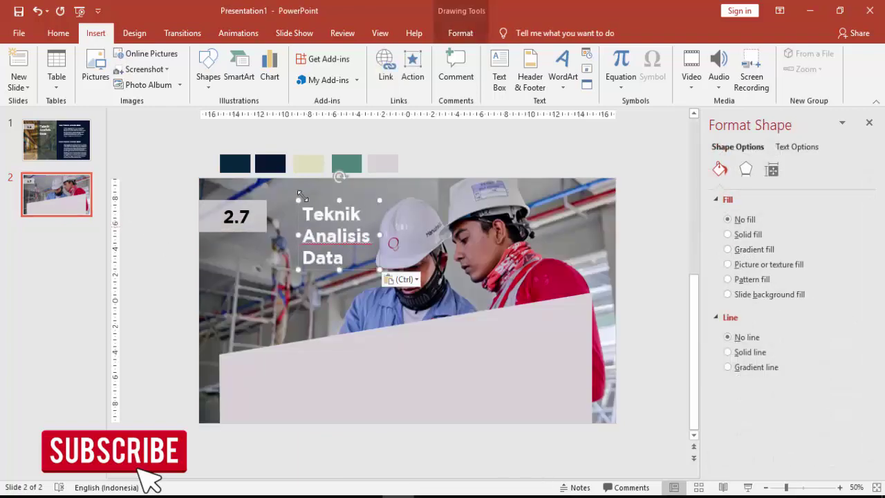
drag(319, 201, 289, 195)
click(58, 33)
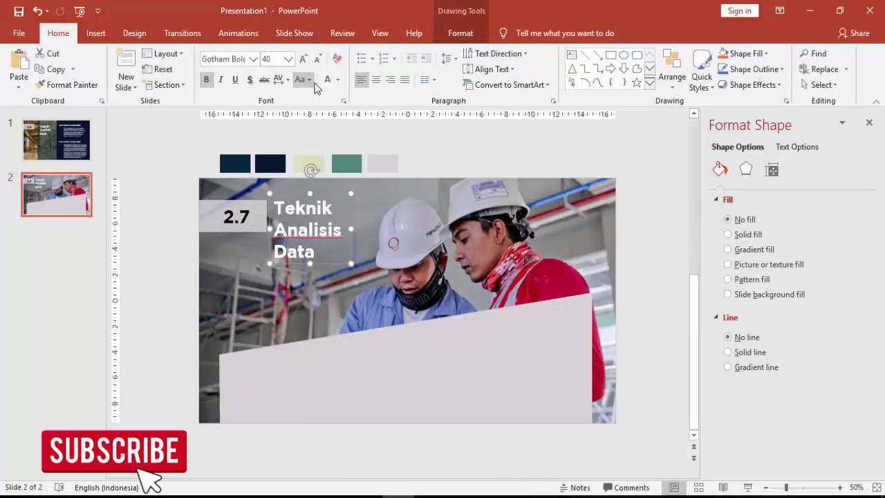
click(337, 80)
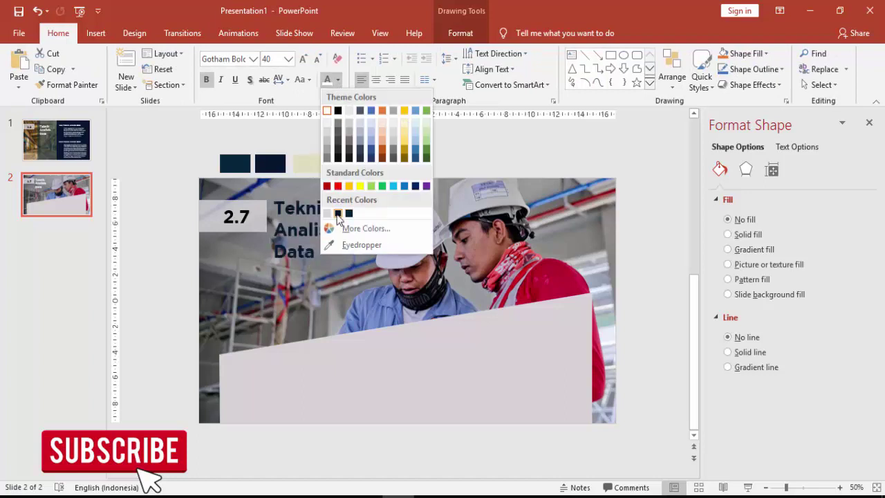
click(338, 213)
Copy the PDF heading 'Sekilas Tentang SPSS 17.0 Berbasis Windows'.
key(alt+Tab)
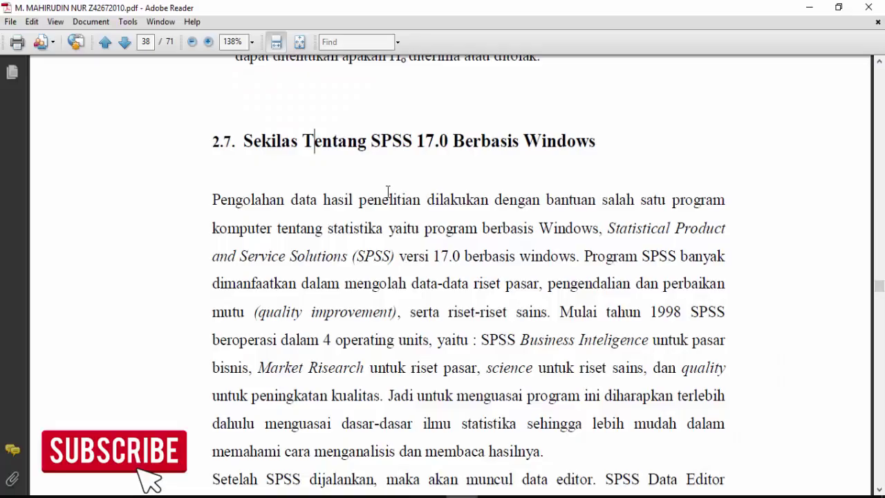
drag(247, 135, 527, 140)
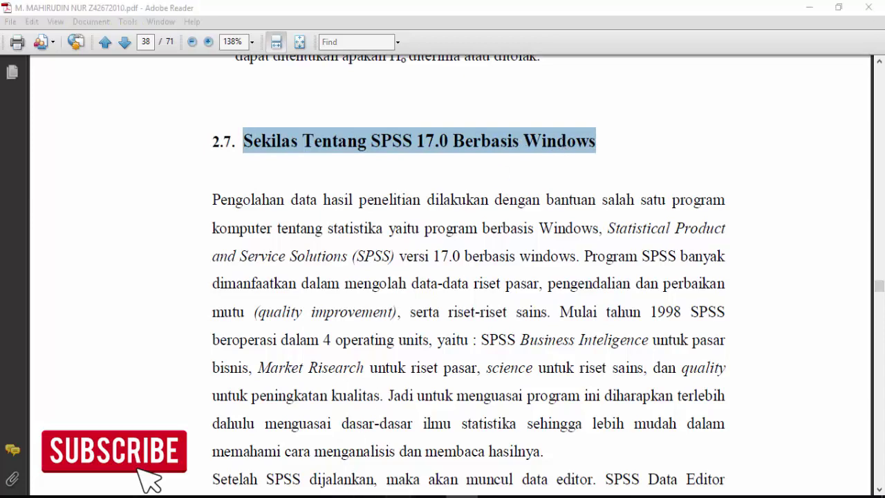
key(alt+Tab)
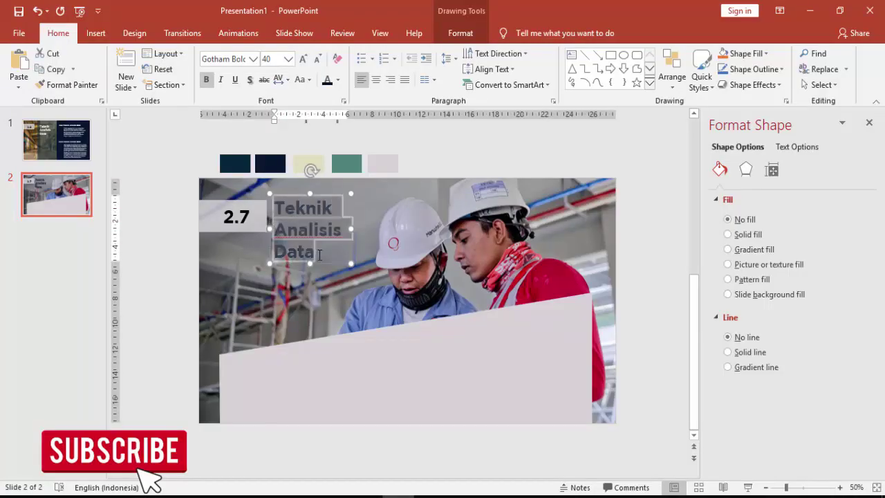
Paste the heading as unformatted text into the title and narrow it to wrap onto two lines.
key(ctrl+alt+v)
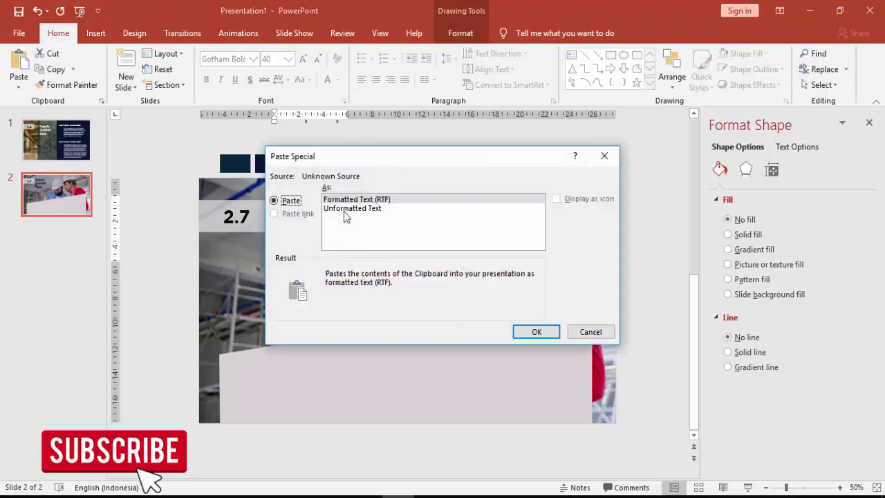
double_click(350, 208)
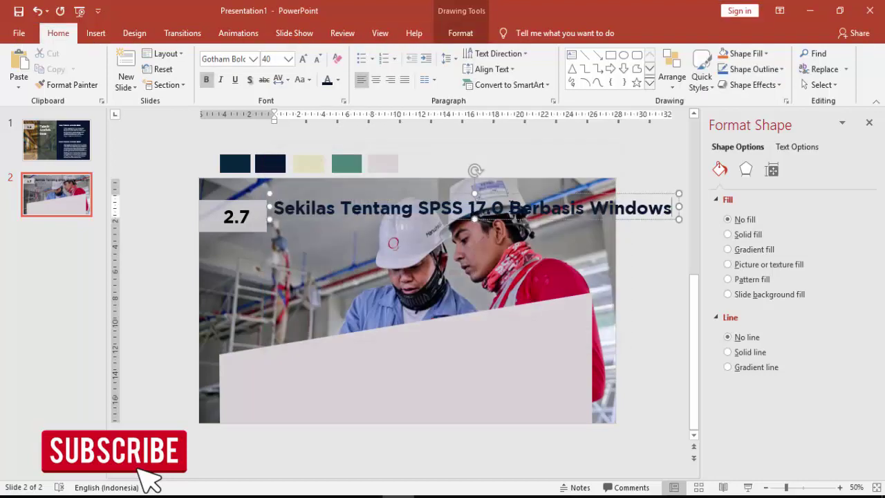
drag(679, 206, 516, 207)
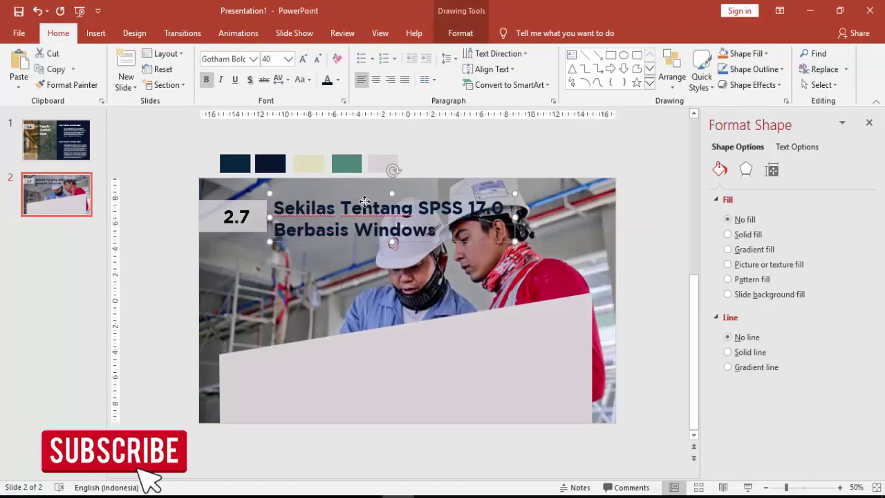
drag(364, 201, 365, 208)
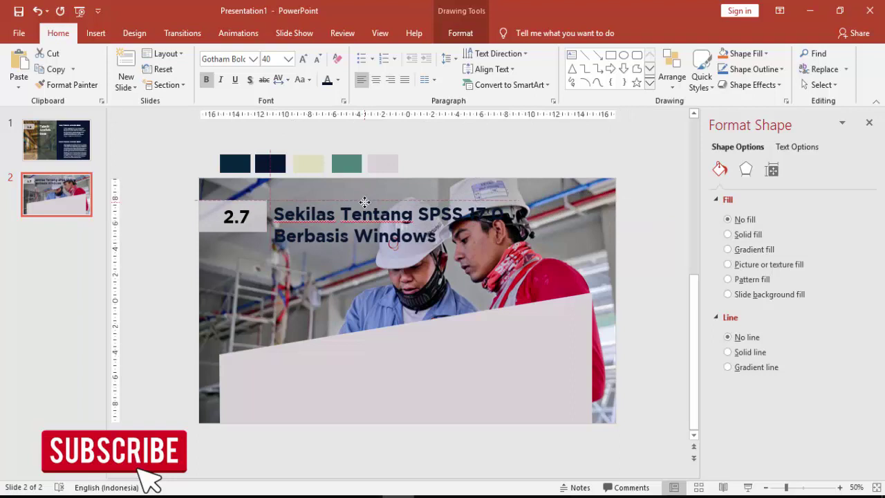
click(166, 157)
Copy the section's first paragraph, through 'hasilnya', from the thesis PDF.
click(462, 496)
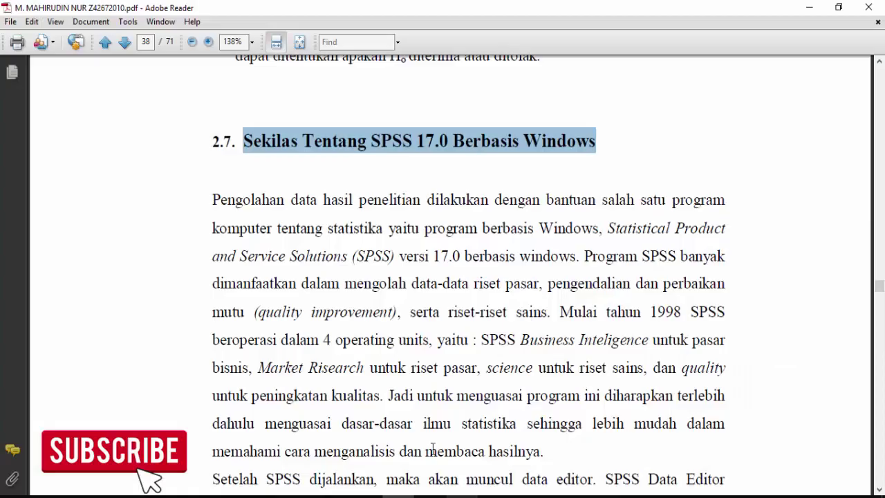
drag(218, 210, 525, 450)
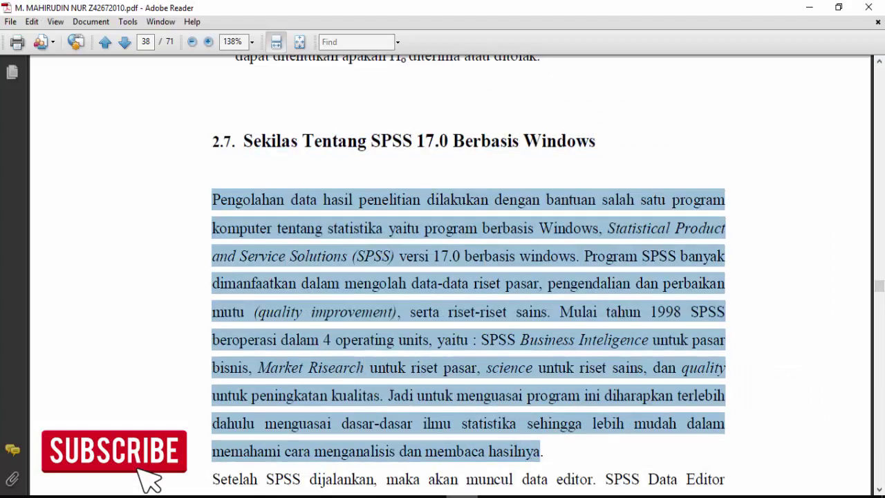
click(401, 496)
Draw a text box over the pale shape and paste the paragraph as unformatted text.
click(96, 33)
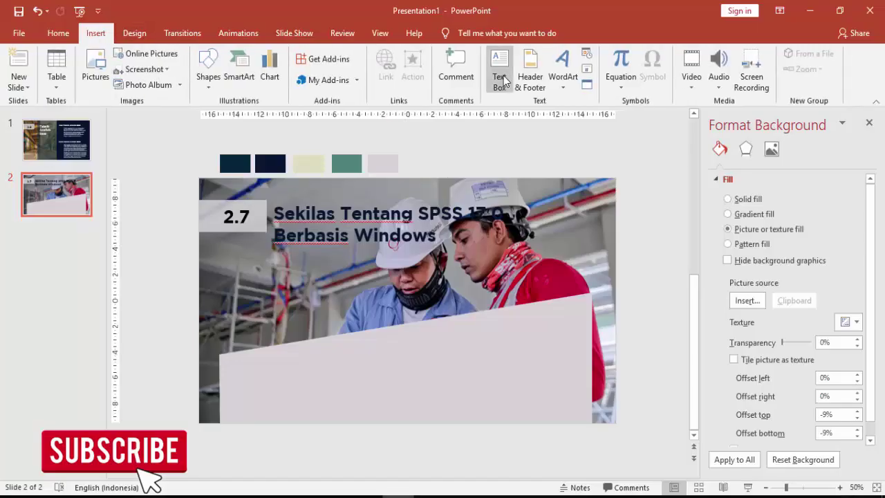
click(499, 69)
drag(293, 348, 567, 401)
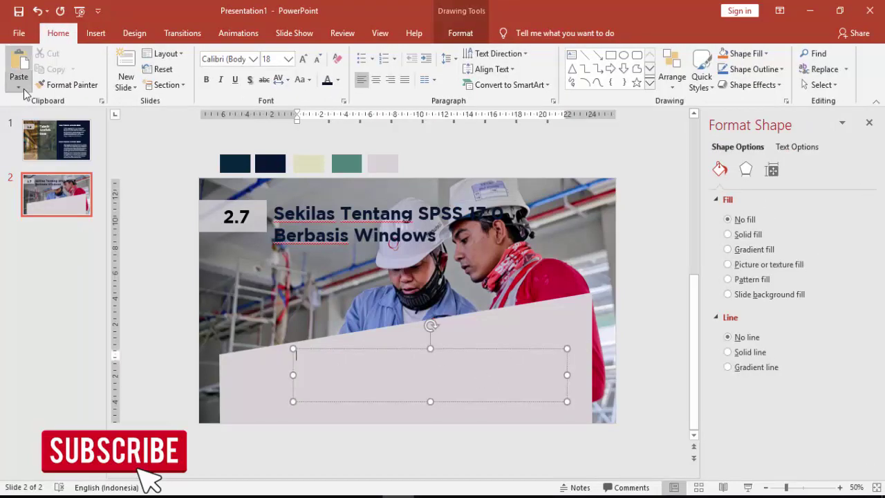
click(19, 87)
click(42, 138)
click(339, 209)
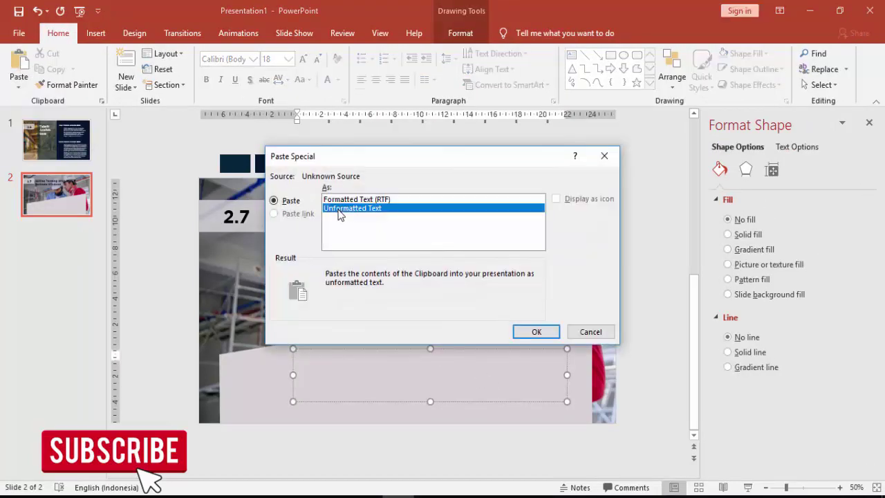
click(532, 332)
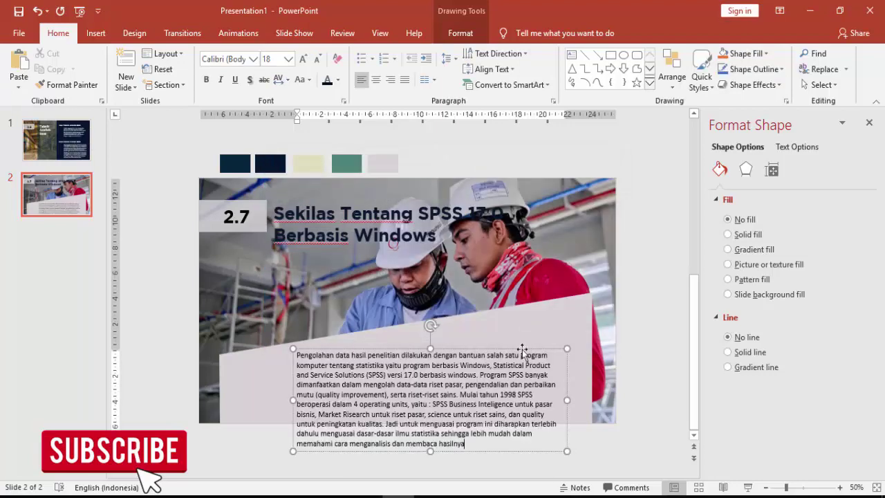
Set the paragraph to Open Sans 14 pt and widen its box slightly.
click(253, 59)
click(233, 140)
click(289, 60)
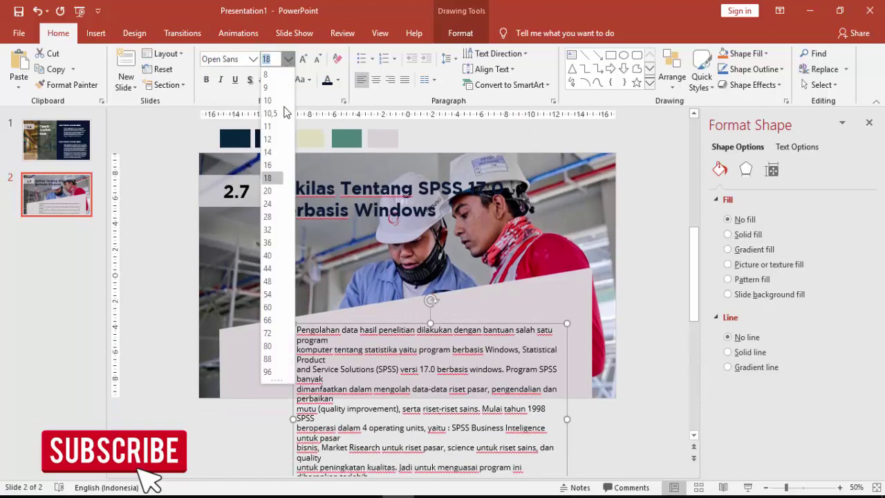
click(269, 150)
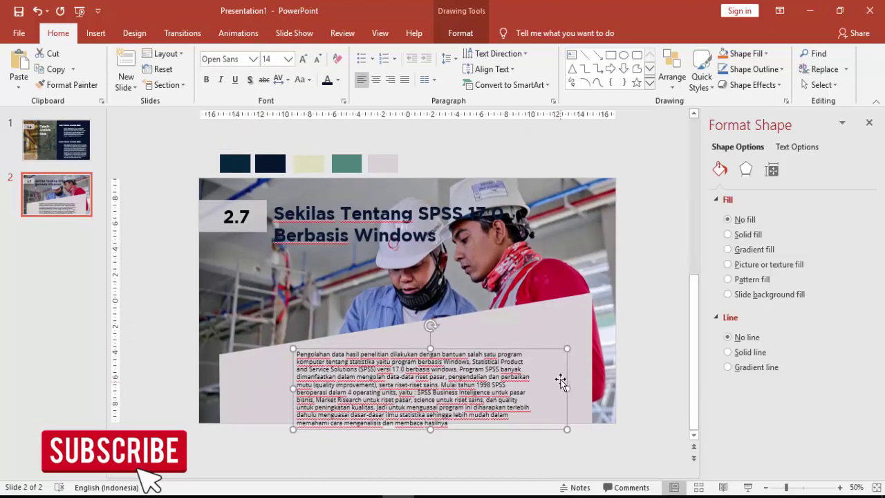
drag(567, 388, 573, 388)
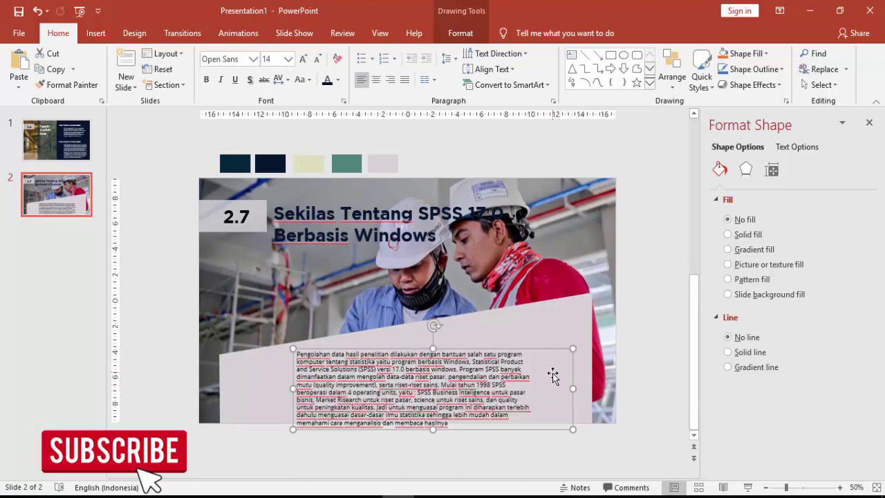
Delete the stray line breaks in the paragraph's first lines, through the bisnis line.
click(530, 356)
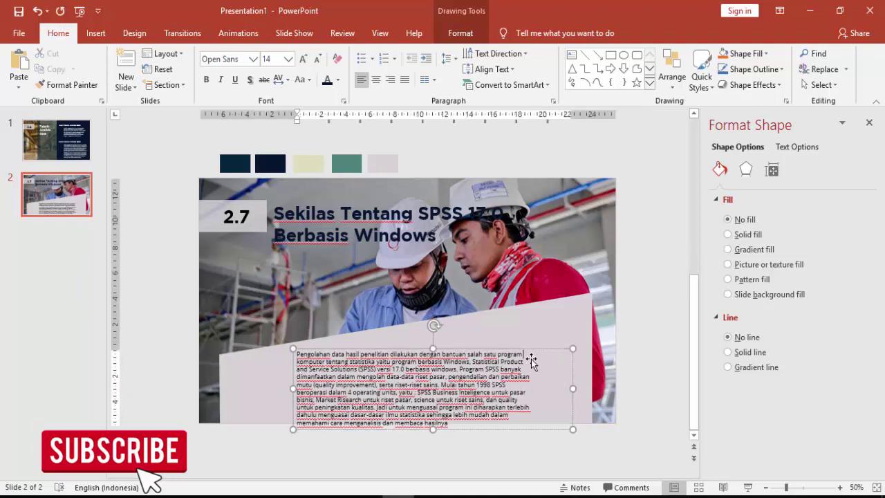
key(Delete)
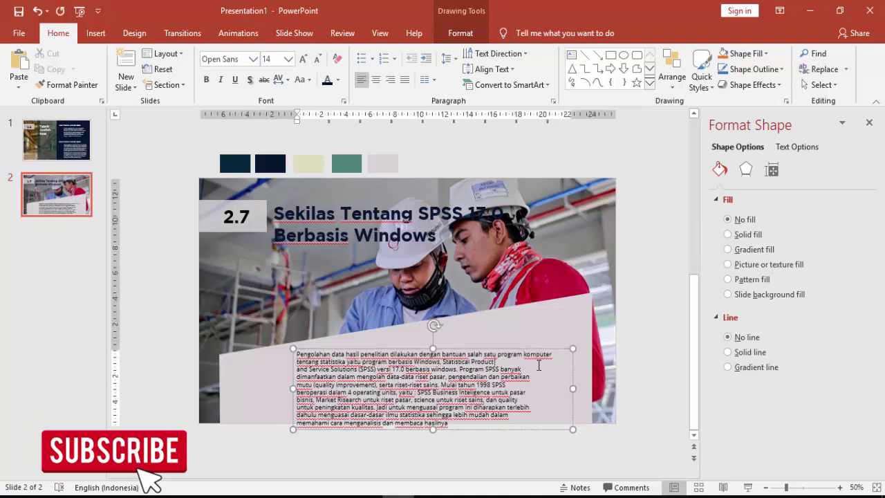
key(Delete)
key(Delete)
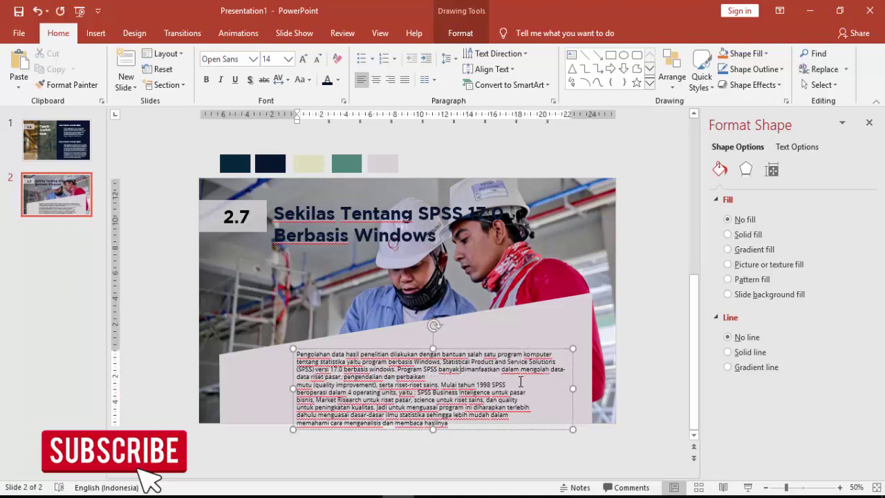
key(Delete)
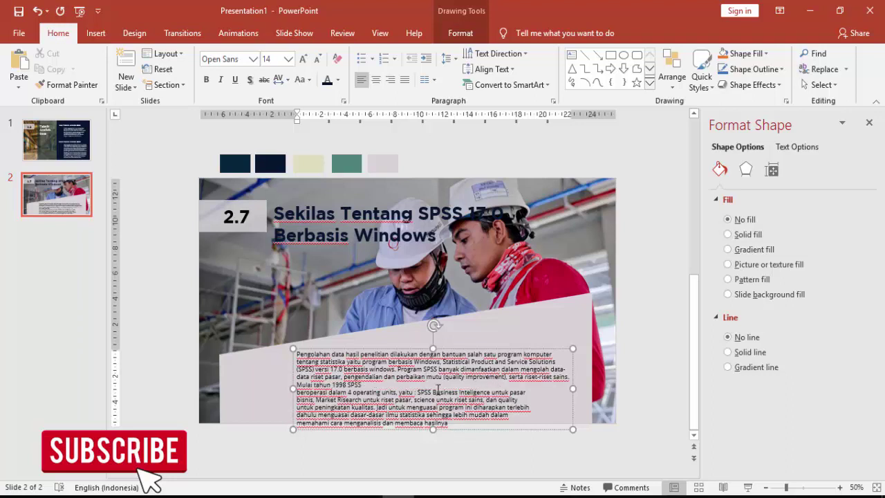
key(Delete)
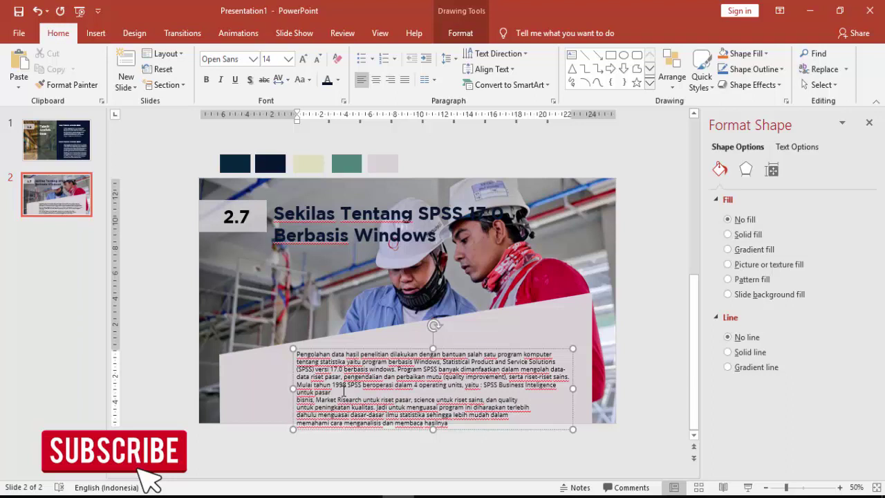
key(Delete)
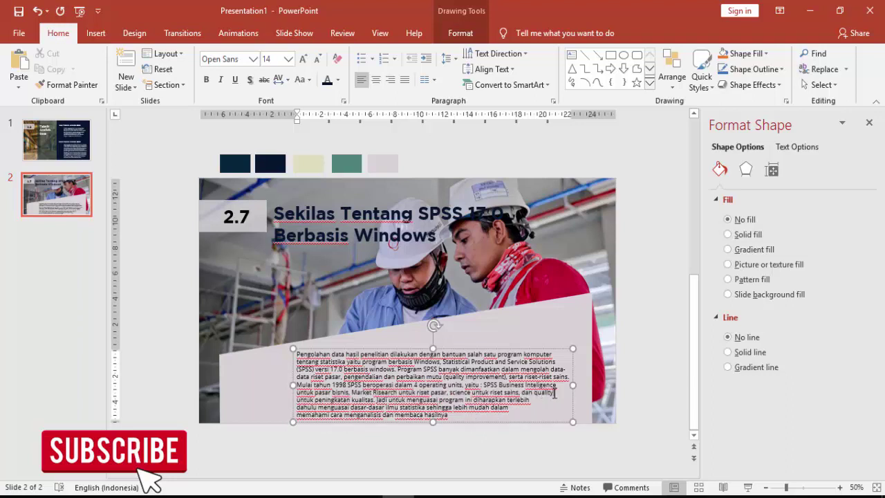
Justify the paragraph and rejoin the remaining broken dahulu and memahami cara lines.
click(555, 349)
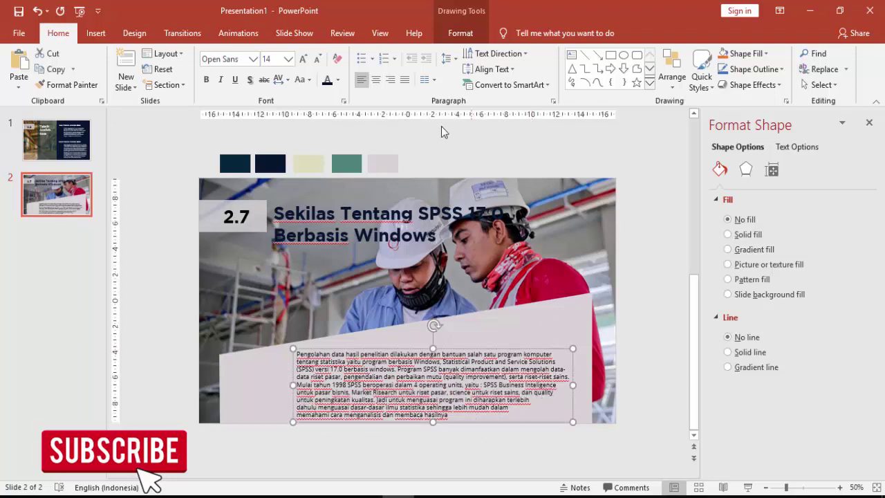
click(404, 79)
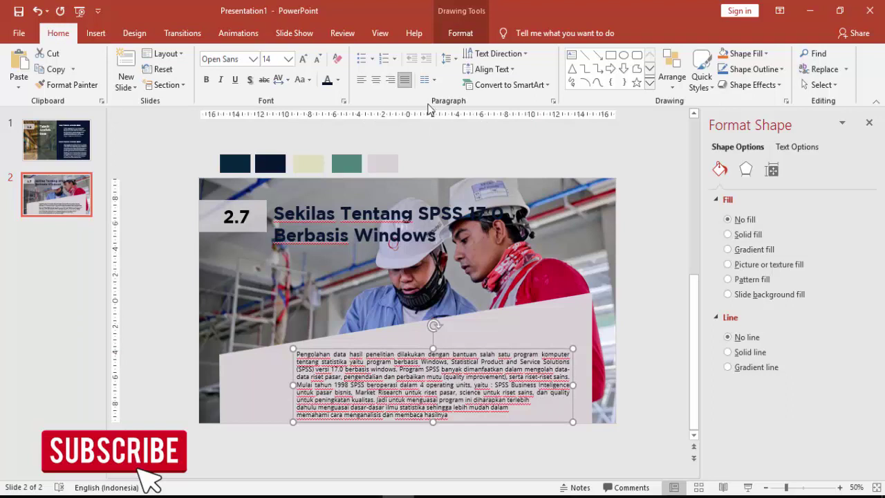
click(540, 399)
key(Delete)
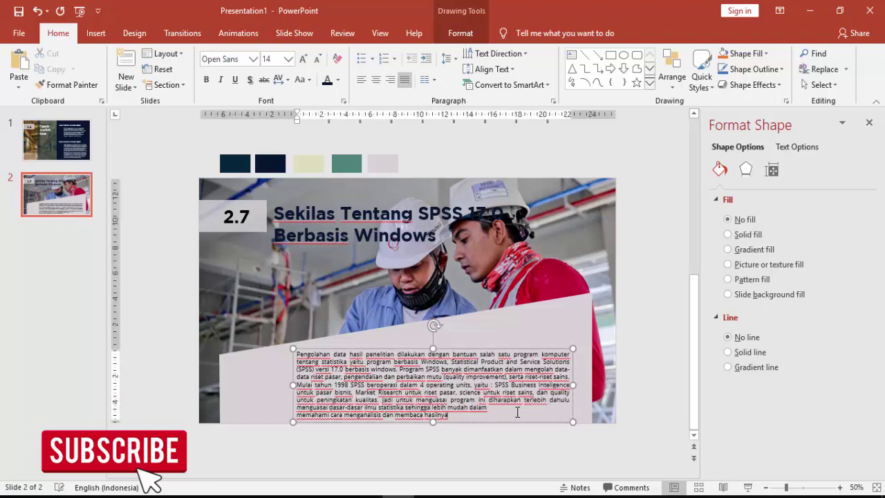
key(Delete)
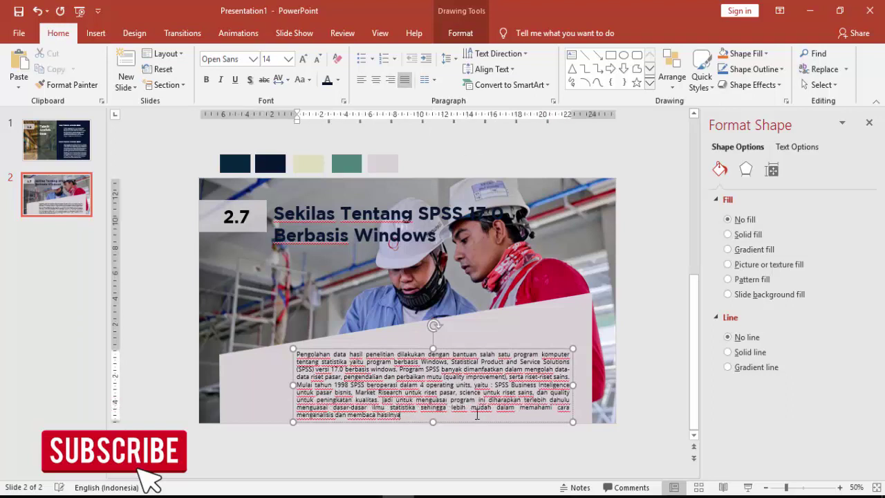
Fill the slanted banner with the dark swatch colour using the eyedropper.
click(648, 286)
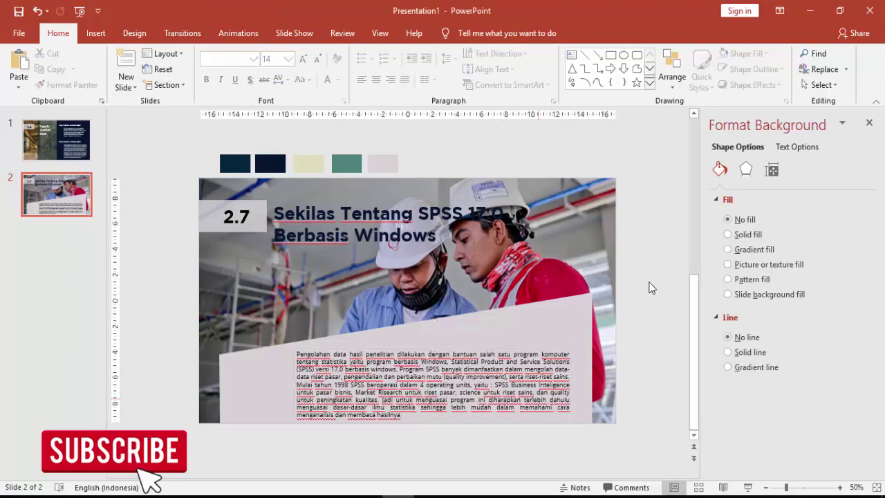
click(603, 306)
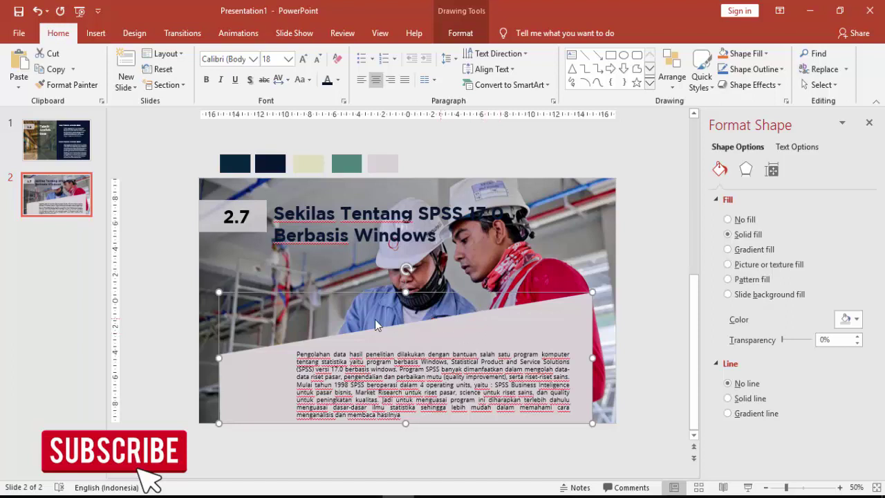
click(851, 318)
click(806, 479)
click(348, 164)
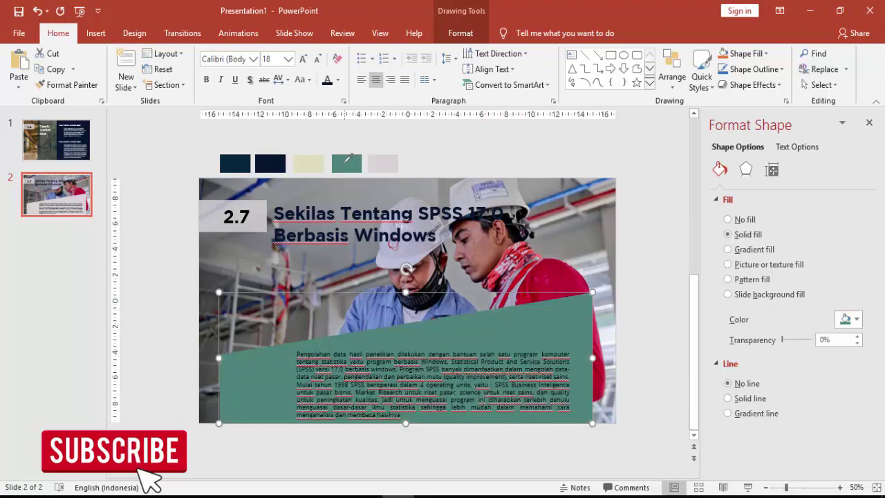
click(850, 319)
click(805, 479)
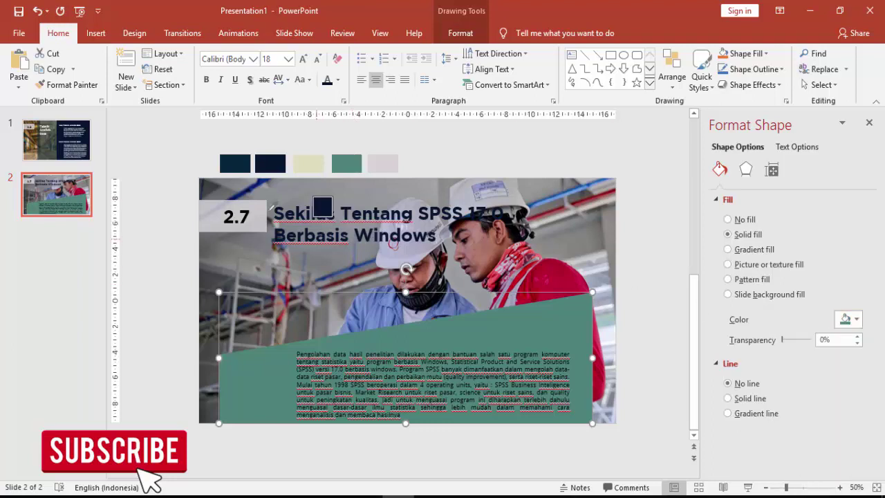
click(235, 164)
Make all of the banner's body text white.
click(469, 361)
key(ctrl+a)
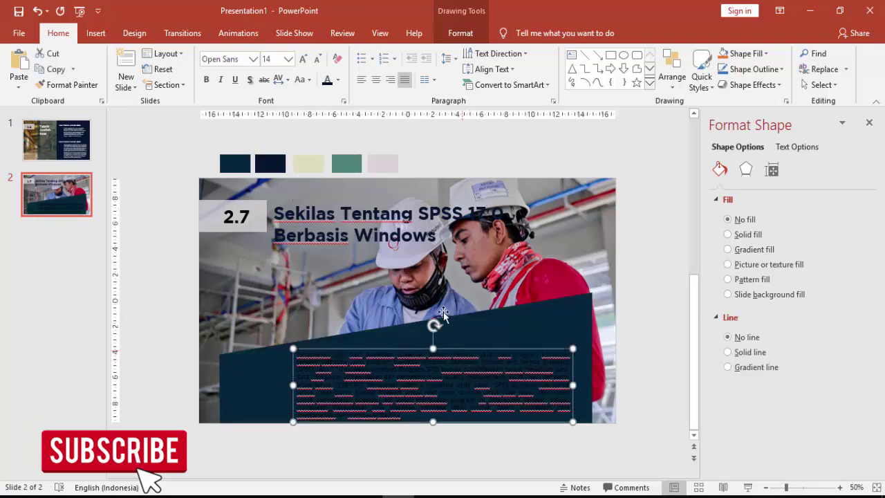
click(338, 79)
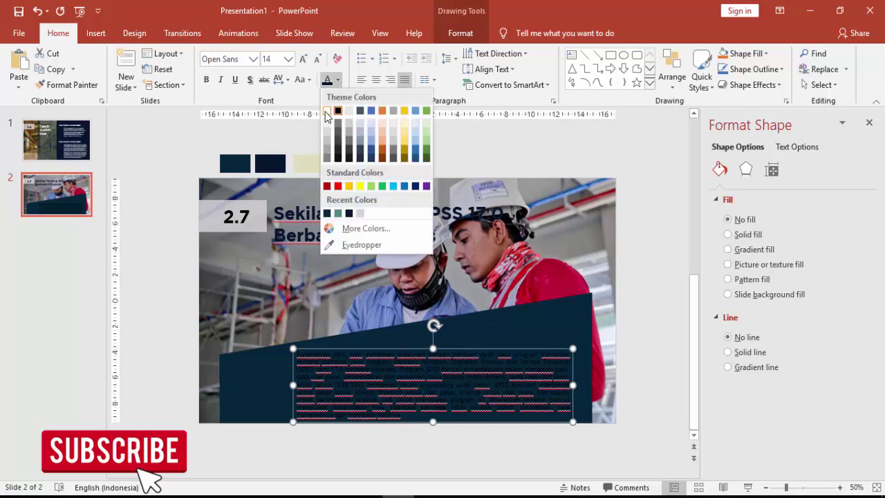
click(327, 112)
click(170, 208)
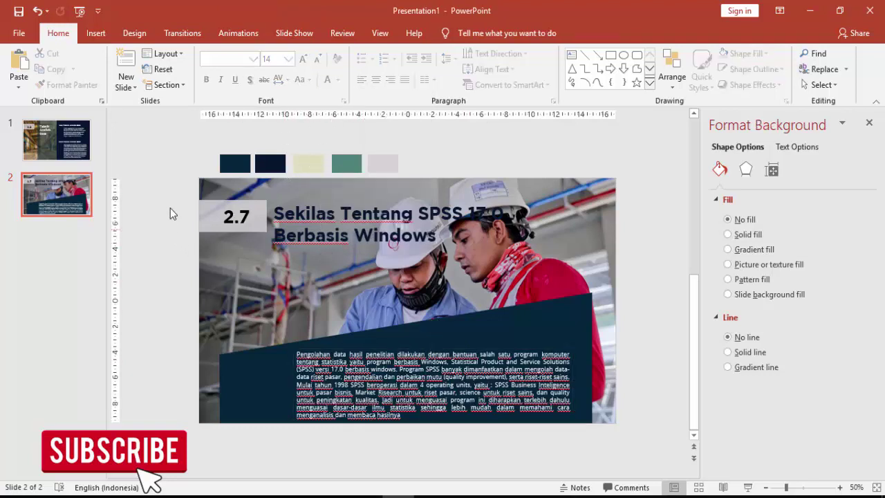
Fill the box behind the 2.7 label with dark navy.
click(252, 225)
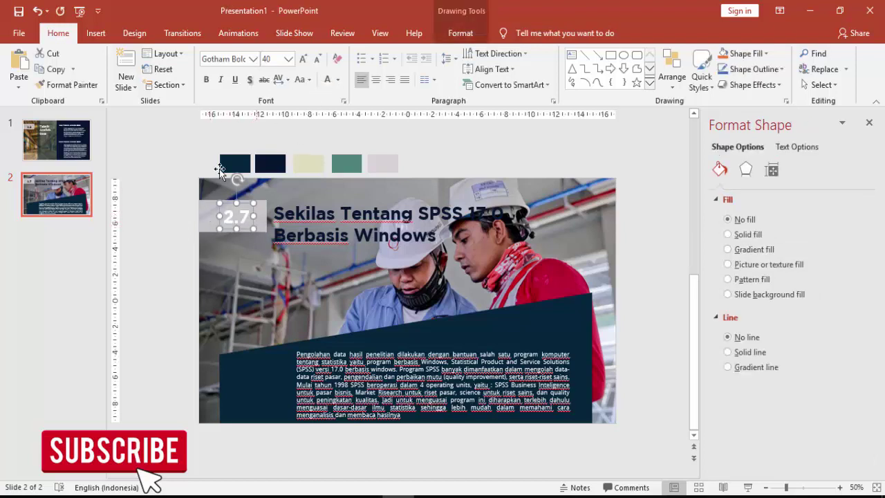
click(214, 211)
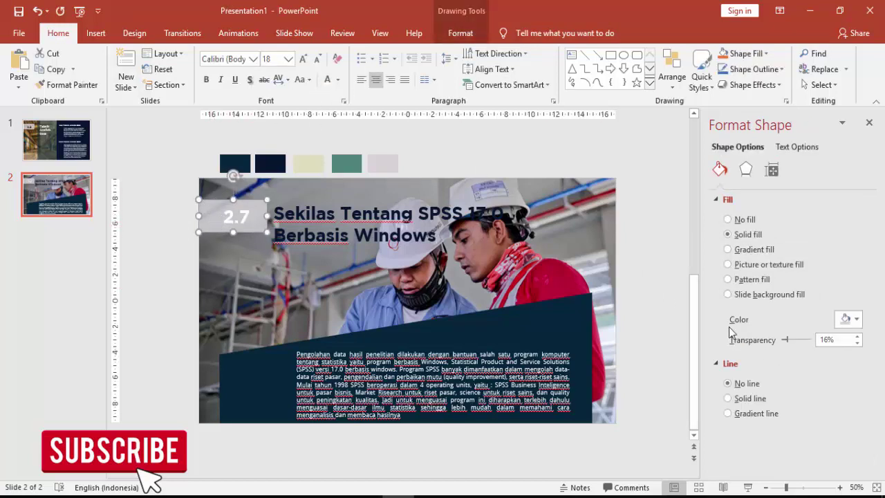
click(835, 319)
click(773, 450)
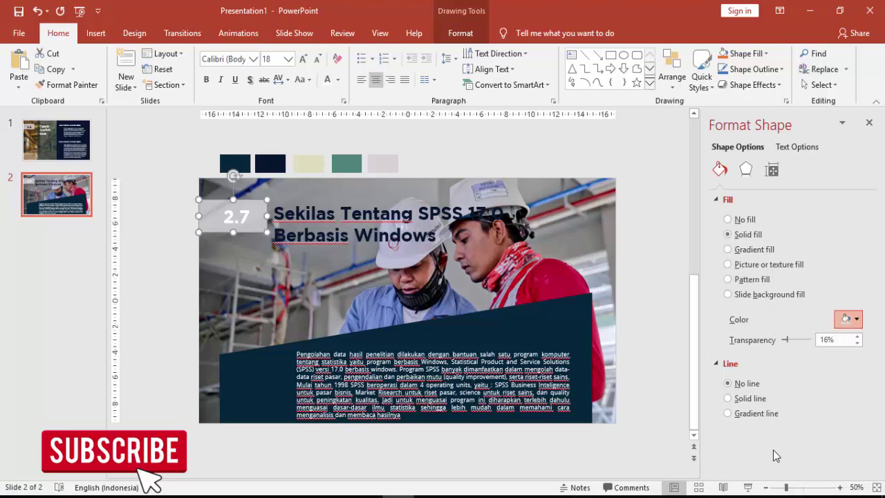
click(460, 147)
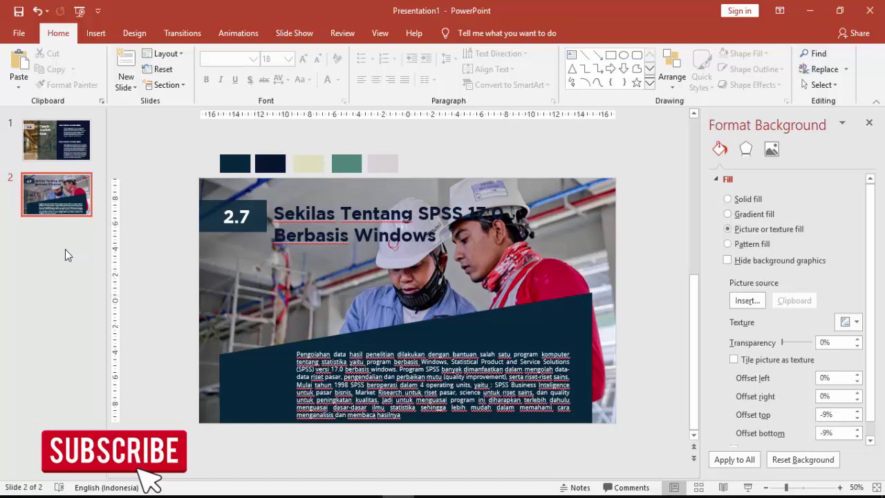
Add a new slide after slide 2 and delete its title and body placeholders.
right_click(63, 230)
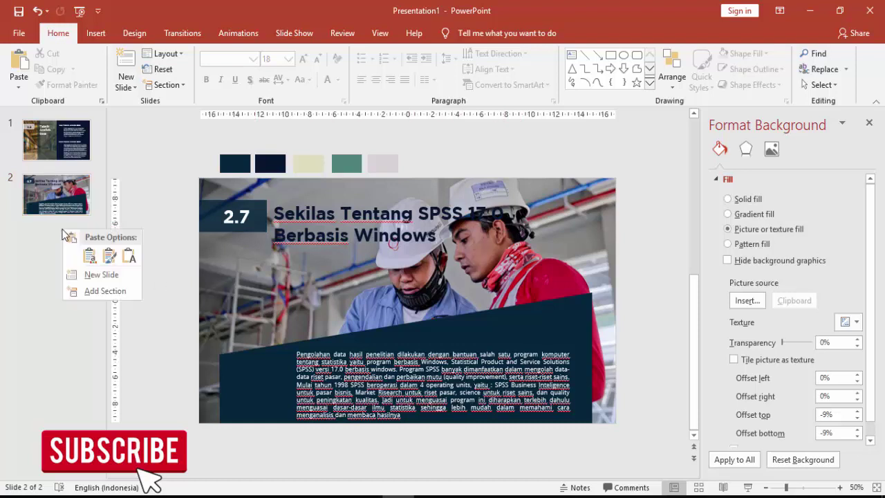
click(78, 275)
click(301, 186)
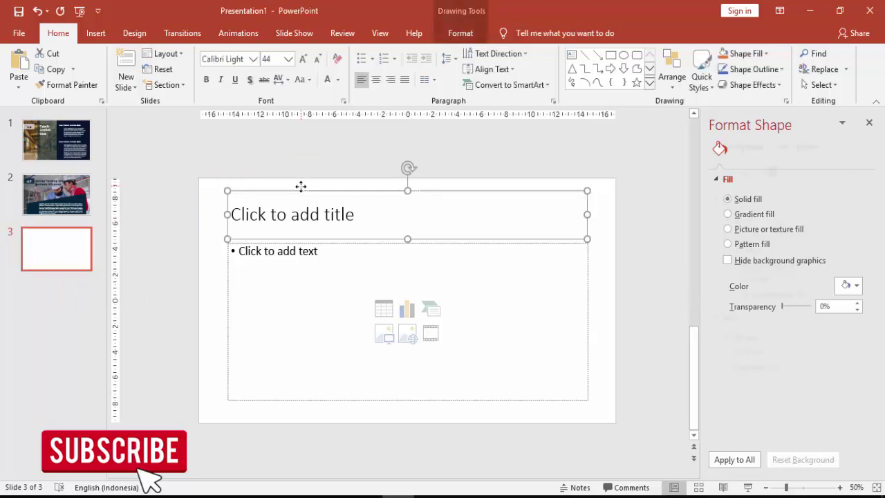
key(Delete)
click(308, 243)
key(Delete)
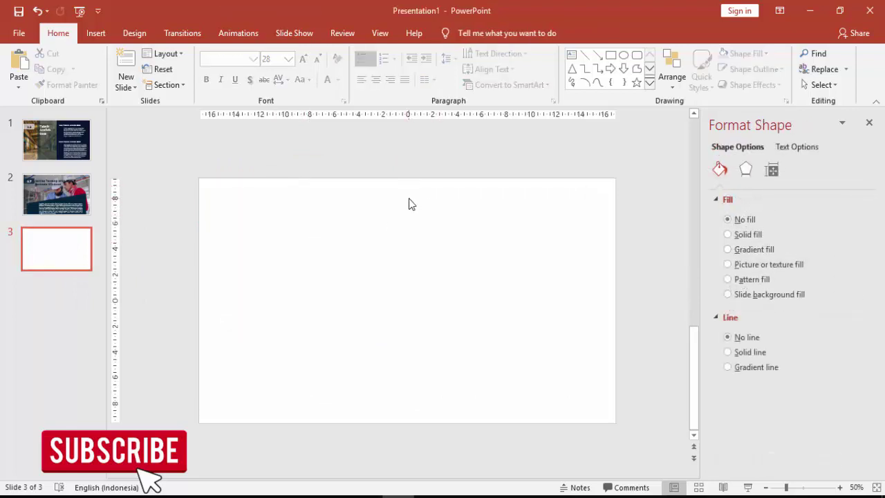
click(408, 204)
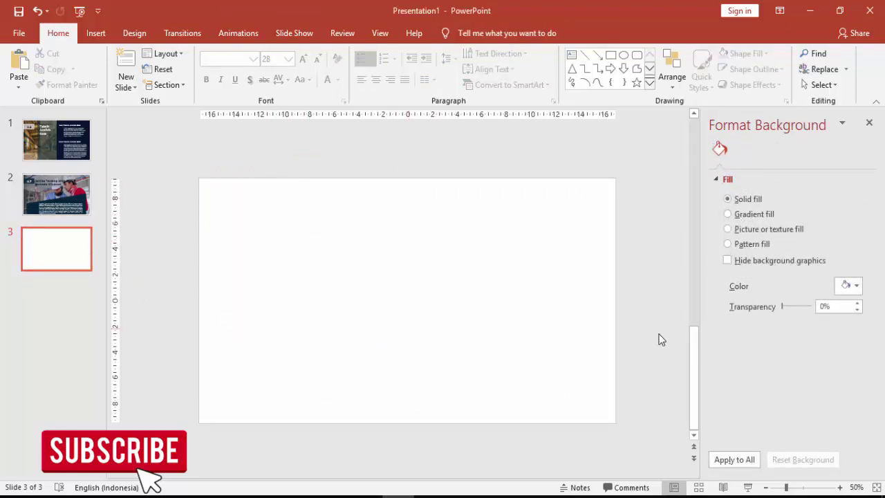
Look at the 'Gambar 2.3. Cara Kerja SPSS' diagram in the thesis PDF.
mouse_move(462, 493)
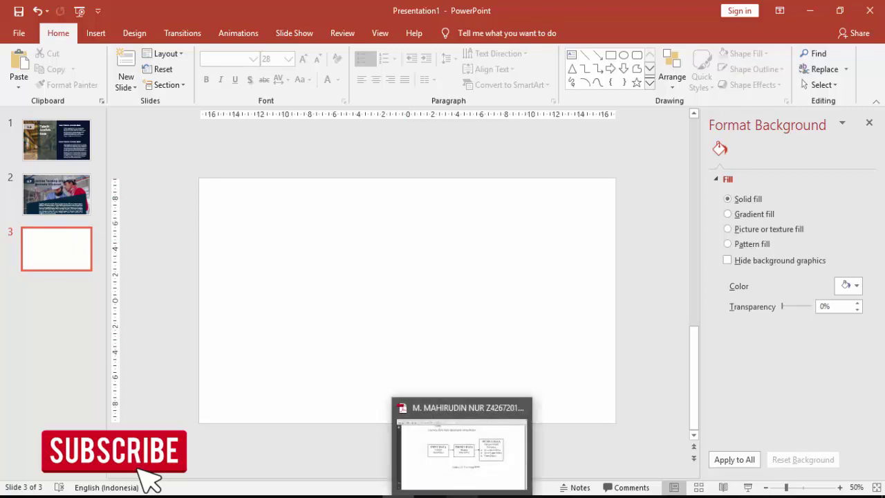
click(464, 449)
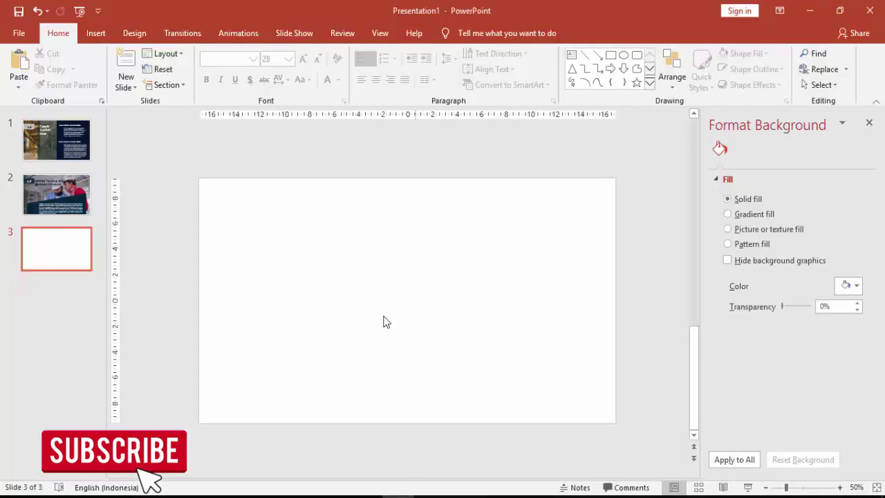
click(95, 34)
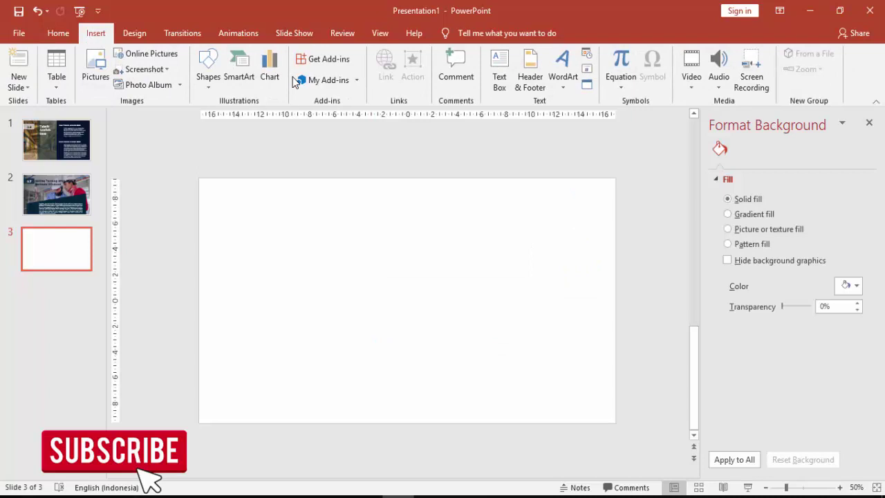
Draw a rectangle band across the top of slide 3.
click(208, 73)
click(255, 115)
click(208, 72)
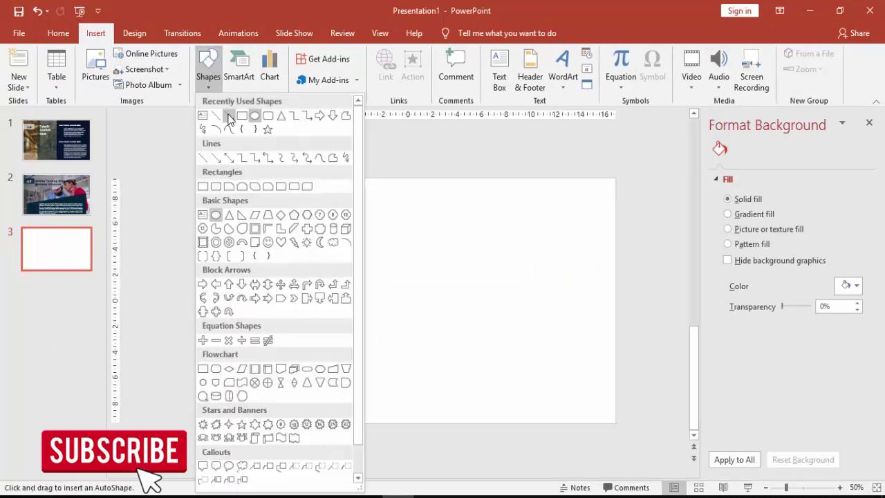
click(232, 117)
drag(197, 178, 616, 247)
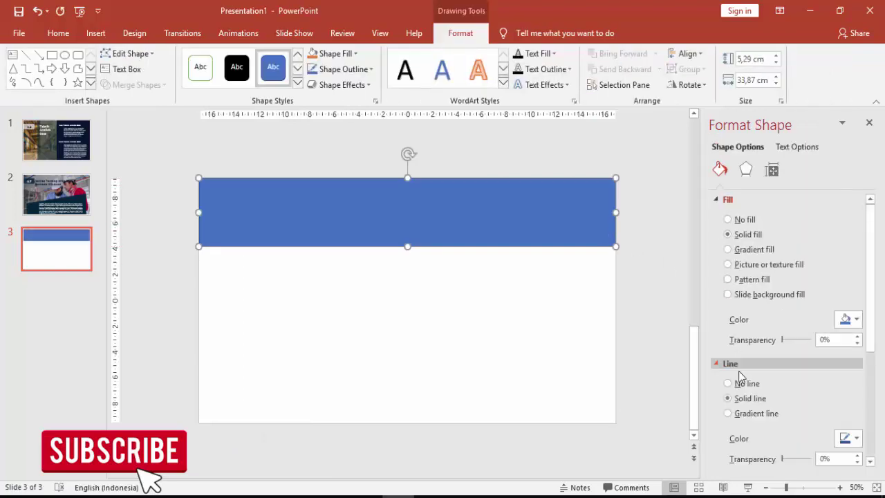
Fill the band with the white building photo from a file.
click(748, 269)
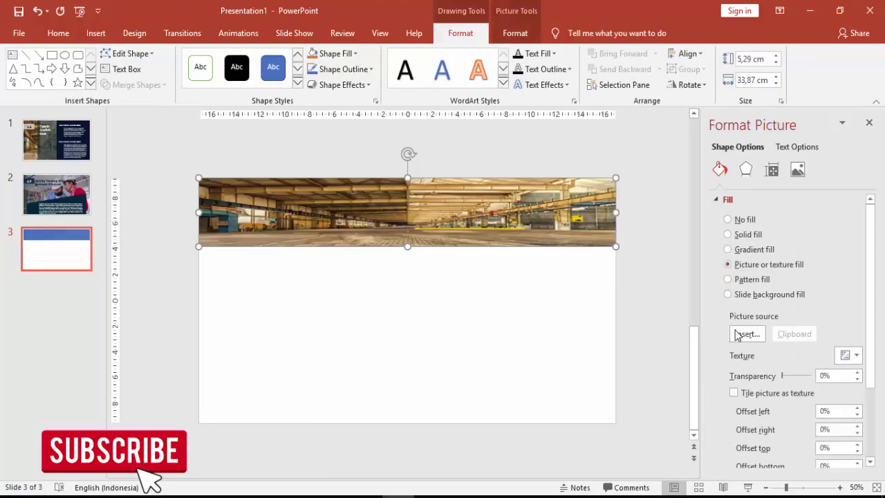
click(746, 334)
click(362, 185)
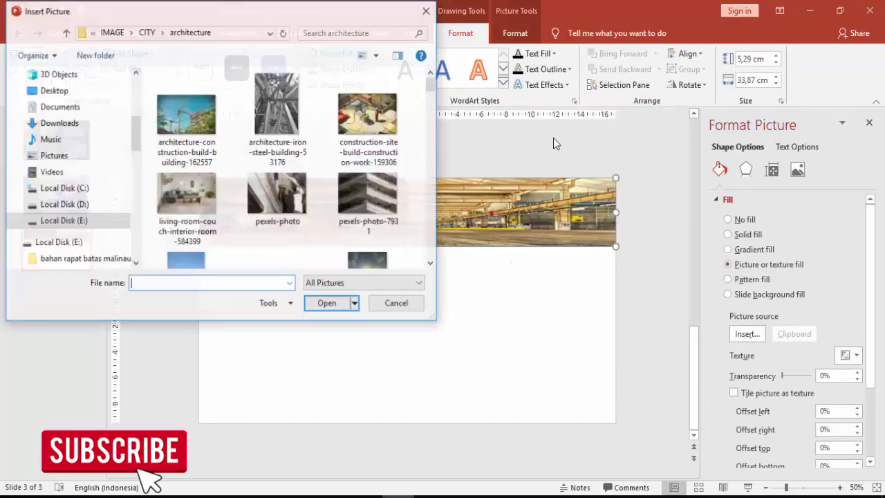
drag(433, 87, 449, 206)
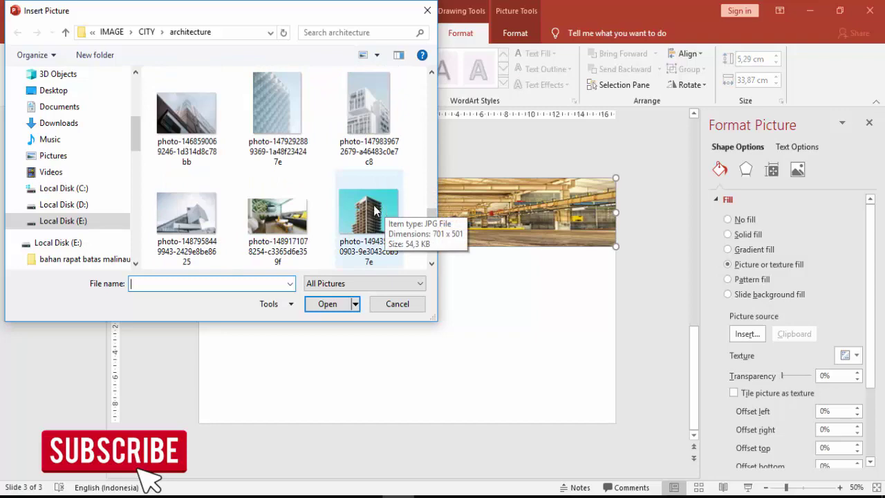
click(186, 214)
click(327, 304)
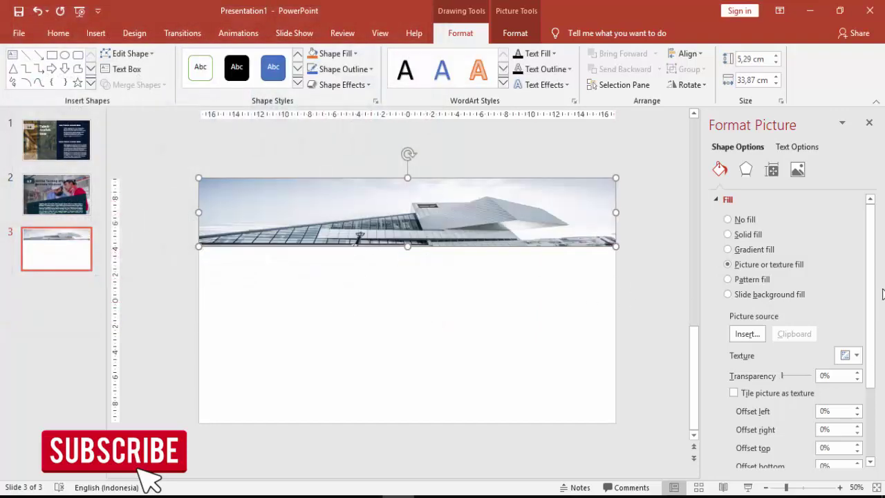
Adjust the photo's top and bottom offsets to show the glass facade.
scroll(875, 262, down, 3)
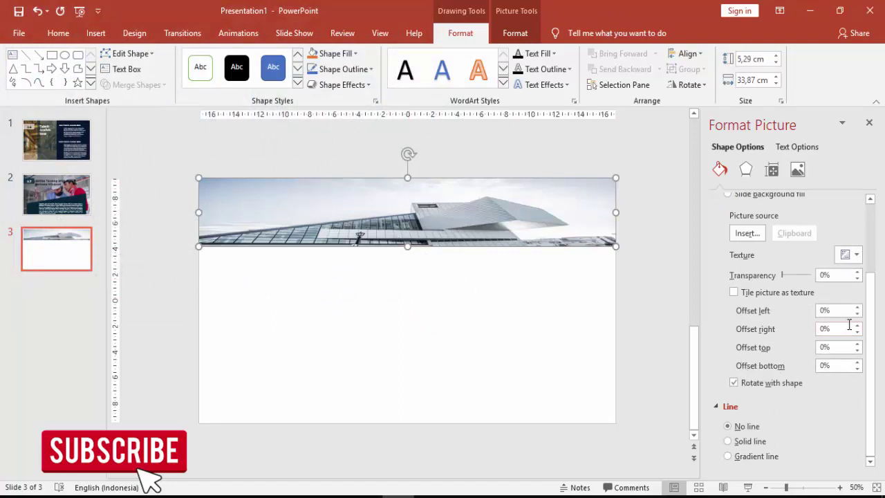
click(857, 351)
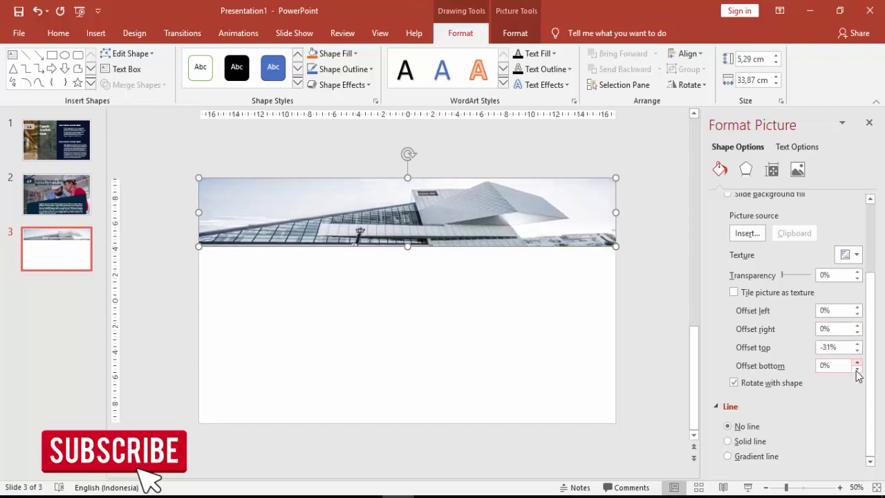
click(858, 369)
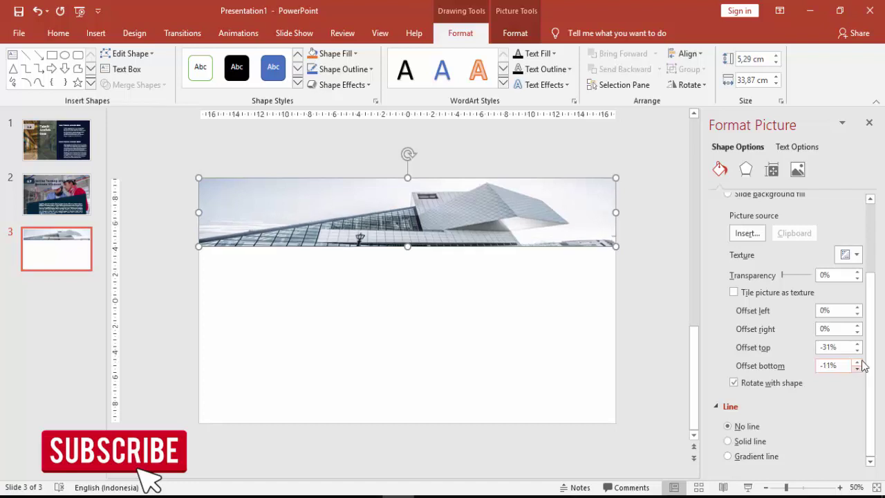
click(857, 350)
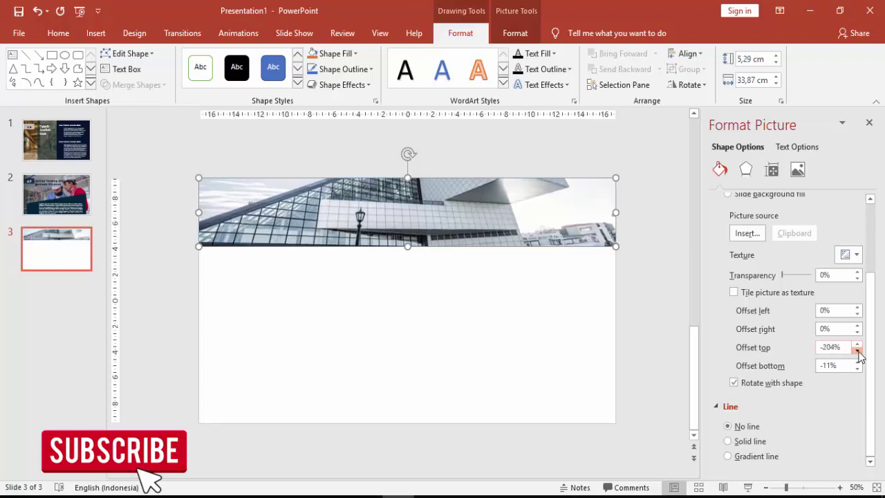
click(858, 369)
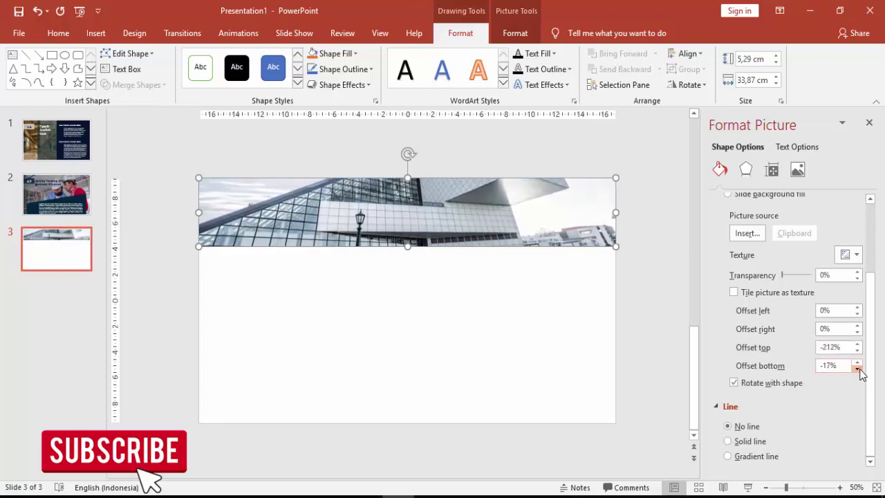
click(508, 311)
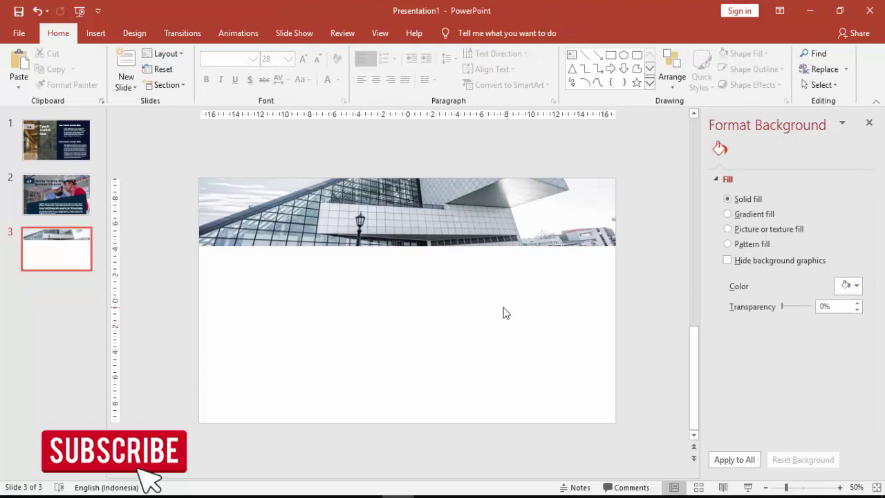
Draw a rectangle across the middle of slide 3 and widen it slightly.
click(95, 34)
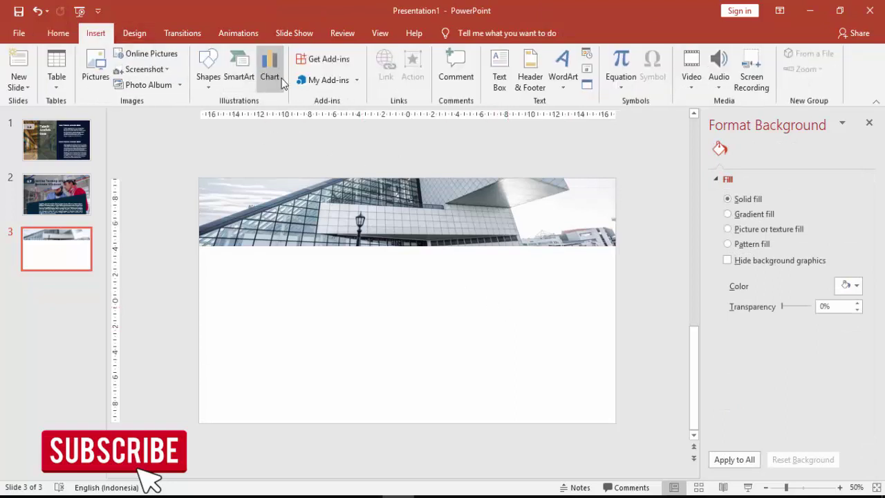
click(208, 69)
click(242, 118)
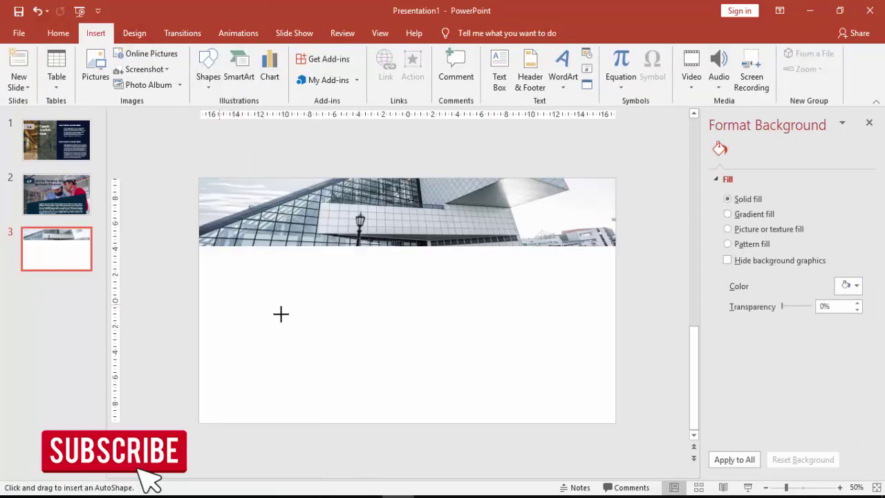
drag(218, 300, 577, 369)
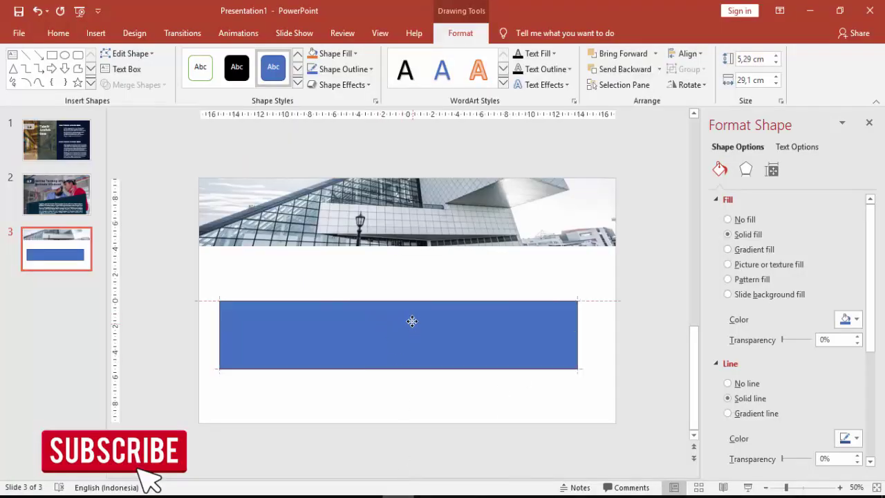
drag(412, 322, 408, 316)
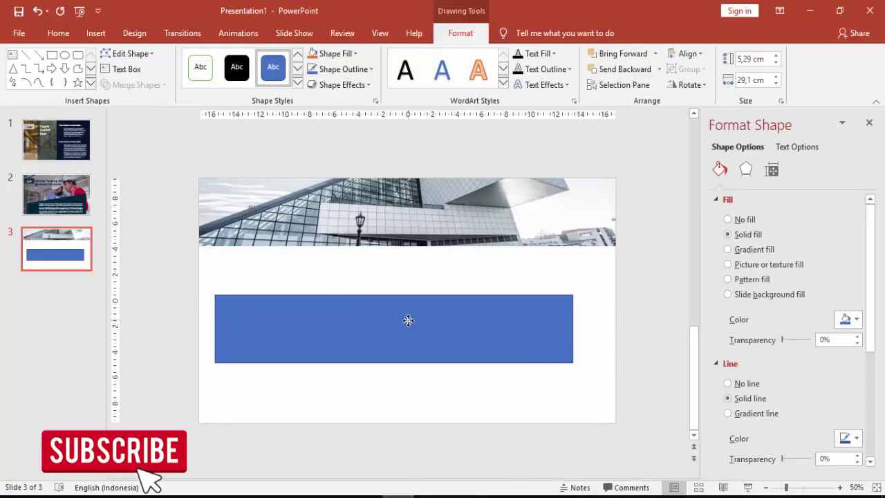
drag(577, 328, 582, 328)
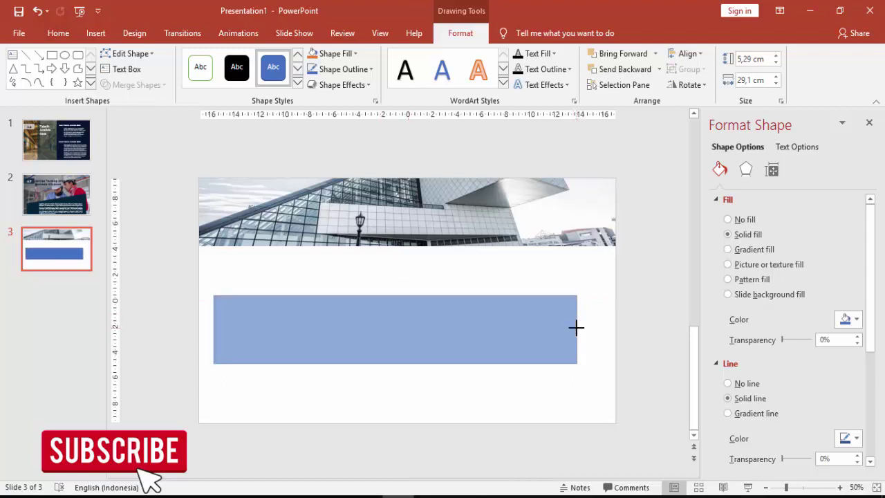
Add a point on the rectangle's right edge and pull it out into an arrow tip.
right_click(498, 325)
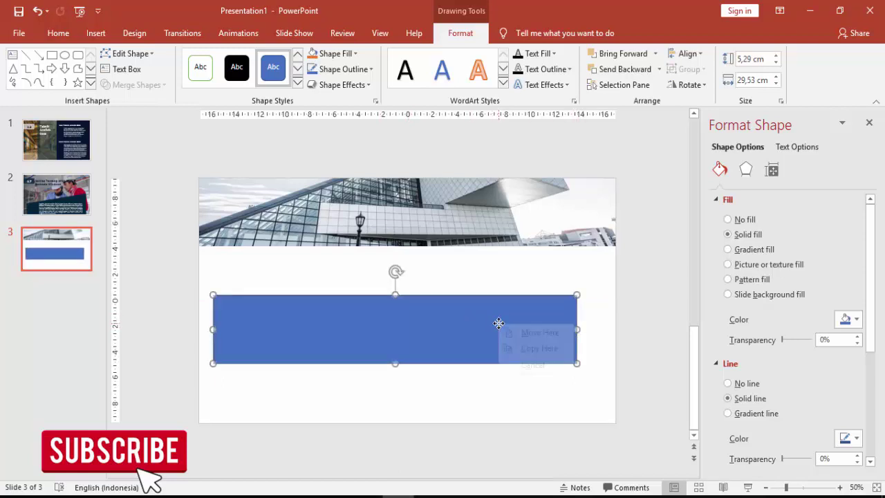
right_click(475, 318)
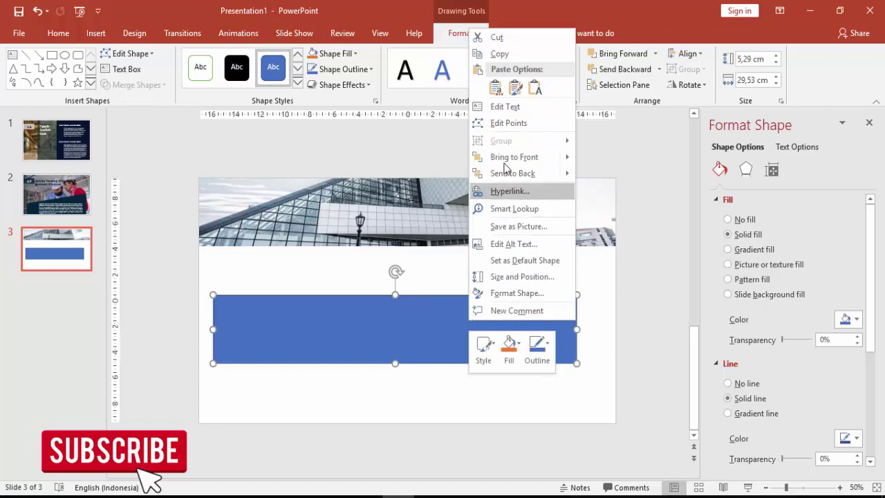
click(504, 123)
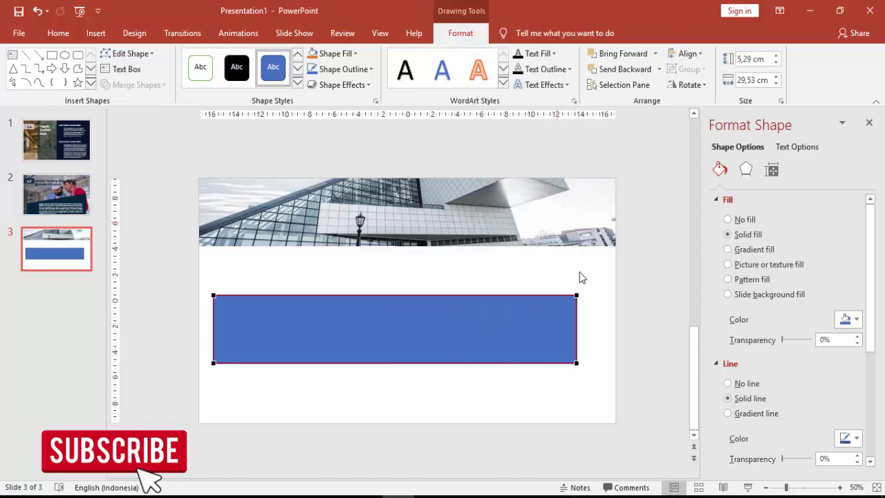
right_click(575, 329)
click(595, 339)
drag(577, 328, 598, 328)
click(638, 323)
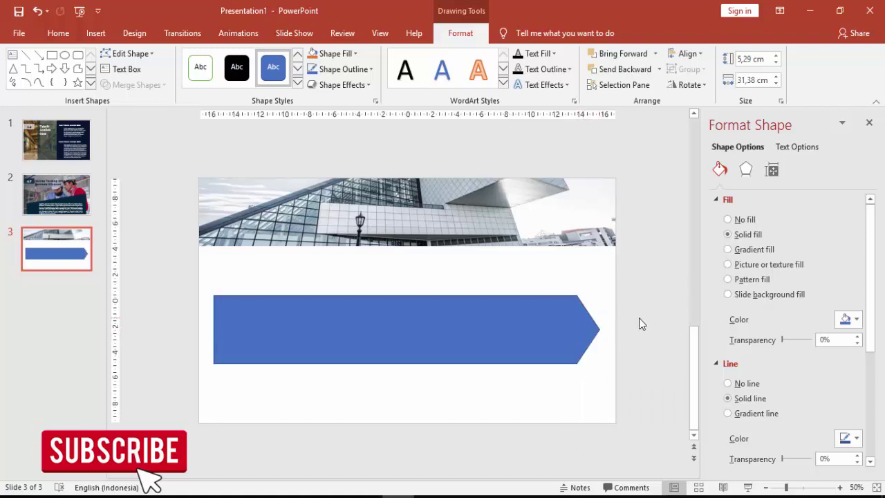
Fill the arrow banner with dark navy.
click(556, 332)
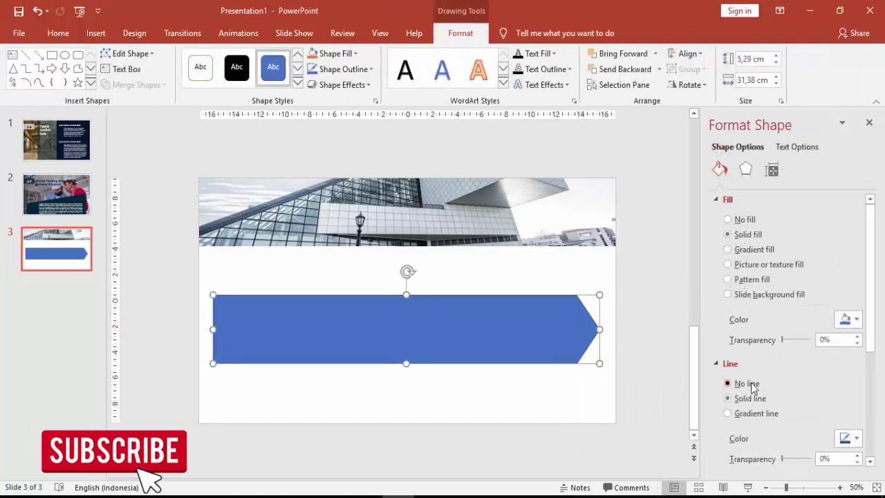
click(849, 320)
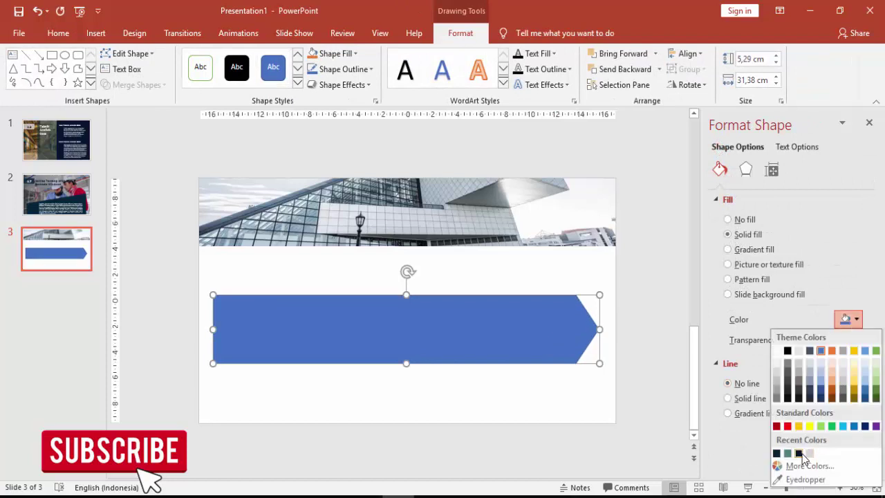
click(799, 453)
click(564, 400)
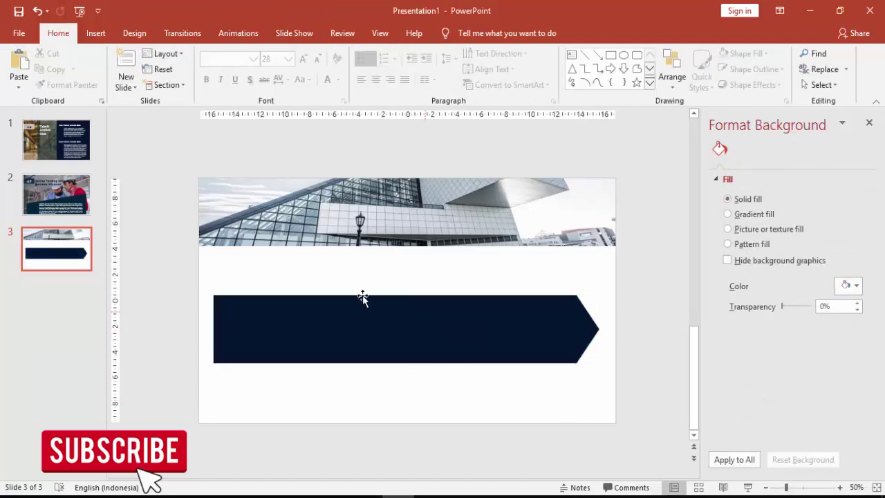
click(95, 34)
Draw a parallelogram on the arrow's left and duplicate it twice across the banner.
click(206, 69)
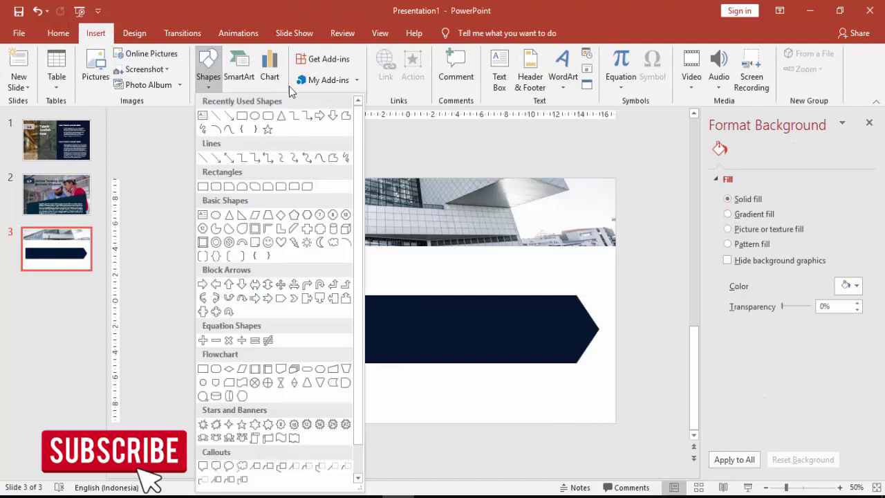
click(255, 215)
mouse_move(233, 274)
mouse_down()
mouse_move(297, 294)
mouse_move(360, 377)
mouse_up()
mouse_move(327, 330)
mouse_down()
mouse_move(313, 329)
mouse_move(354, 330)
mouse_move(337, 329)
mouse_move(416, 308)
mouse_up()
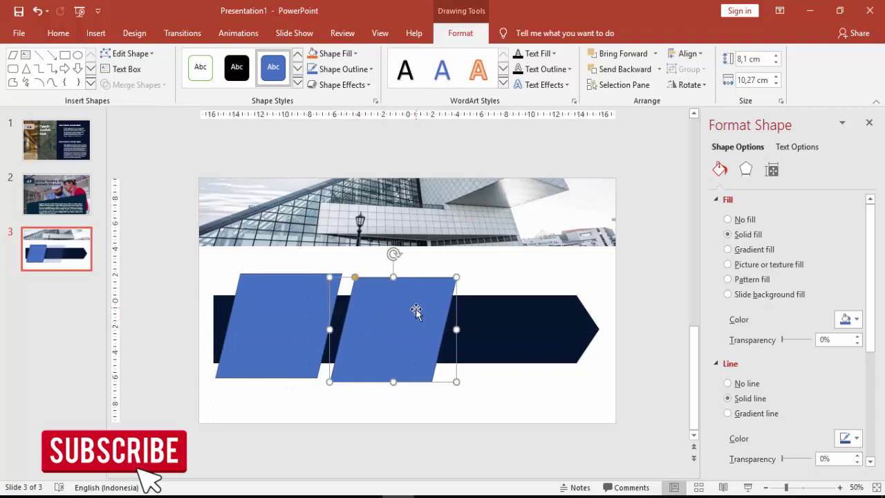
key(ctrl+d)
drag(501, 314, 504, 314)
Align the tops of the three parallelograms.
shift+click(408, 307)
shift+click(300, 300)
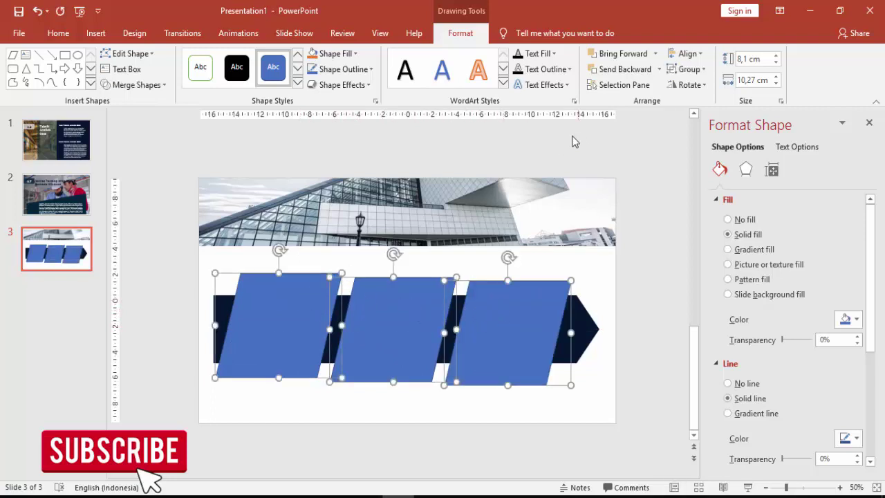
click(684, 55)
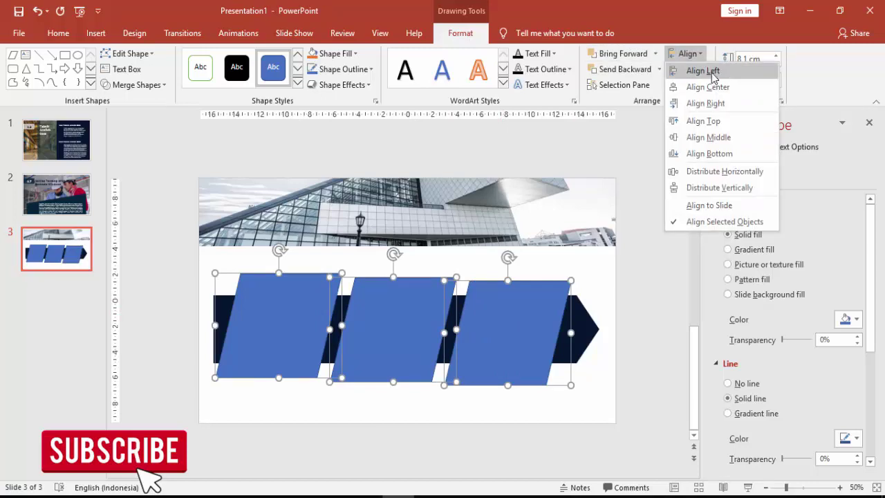
click(699, 119)
click(662, 308)
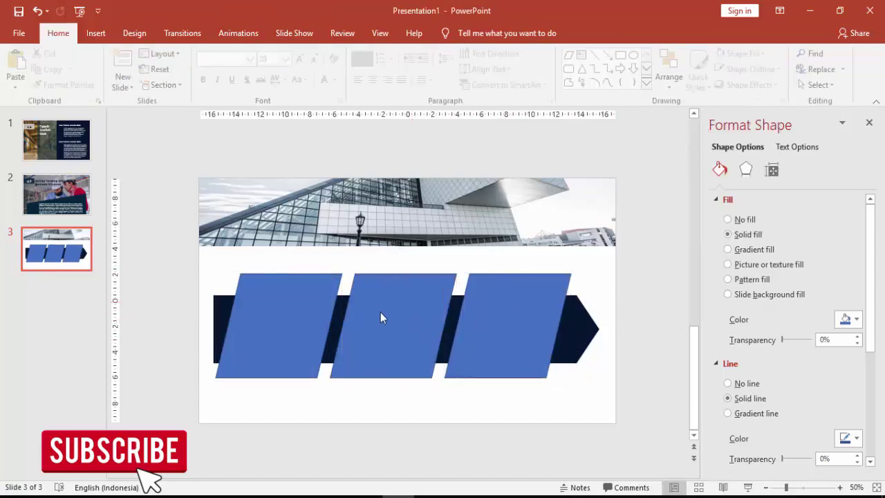
click(302, 300)
Fill the left, middle and right parallelograms green, light grey and dark navy, with no outlines.
click(745, 386)
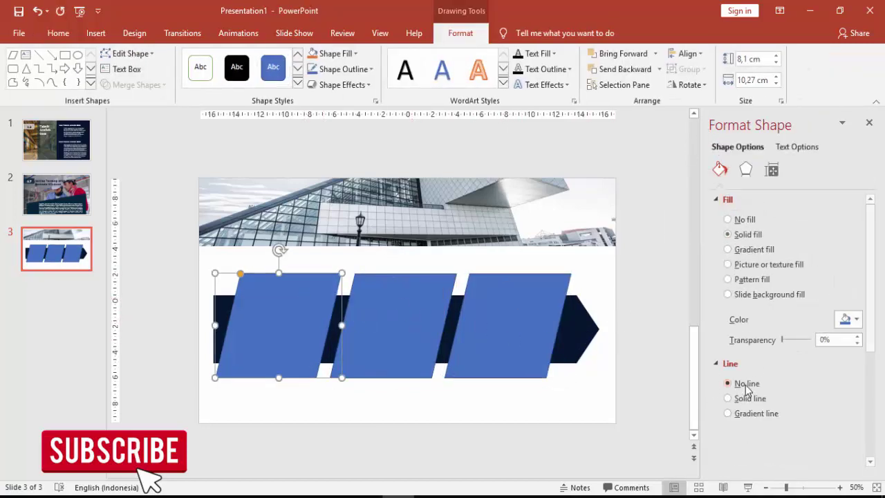
click(849, 319)
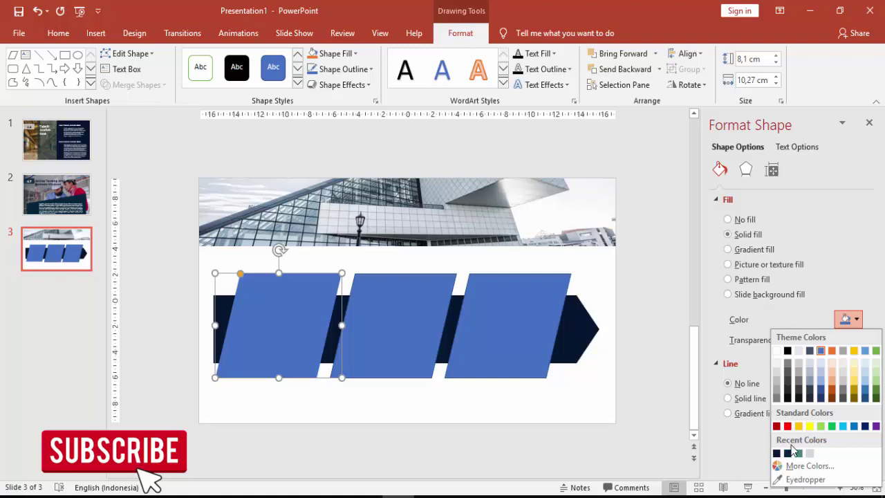
click(799, 453)
click(389, 307)
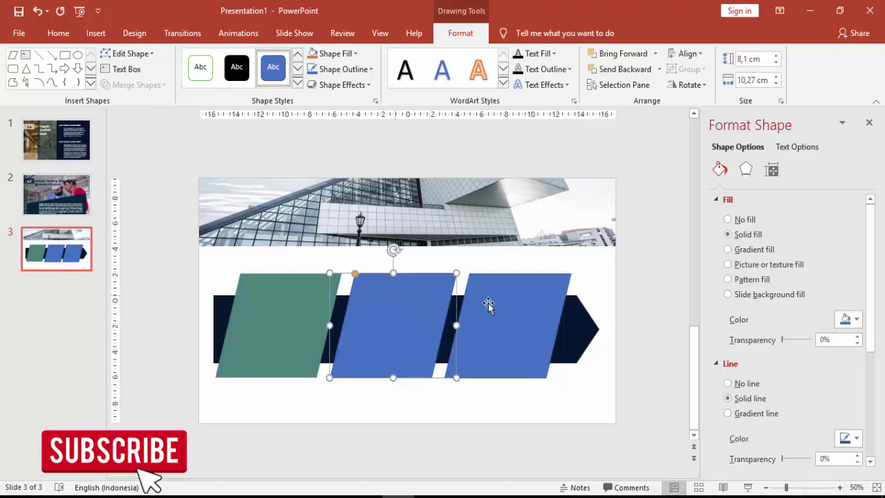
click(847, 319)
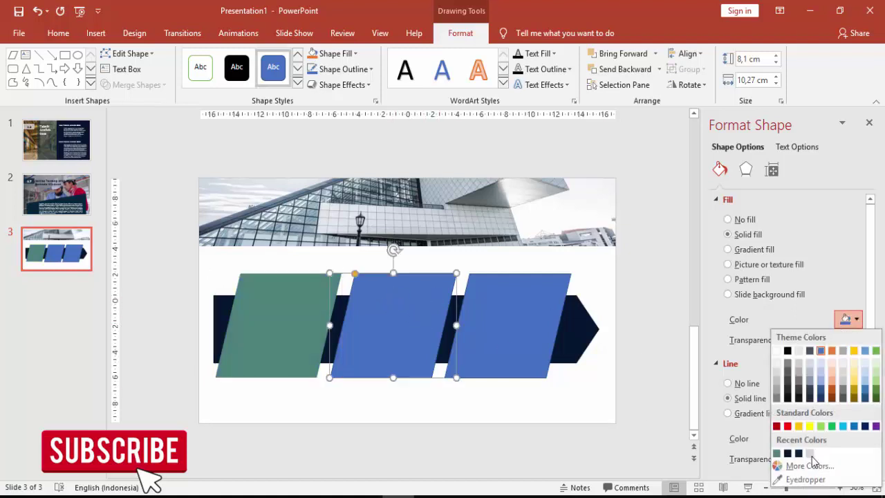
click(811, 454)
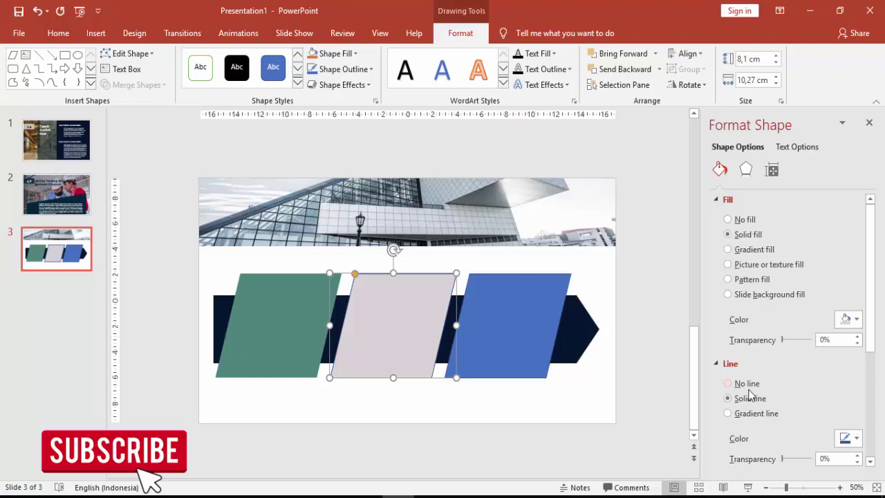
click(746, 385)
click(554, 320)
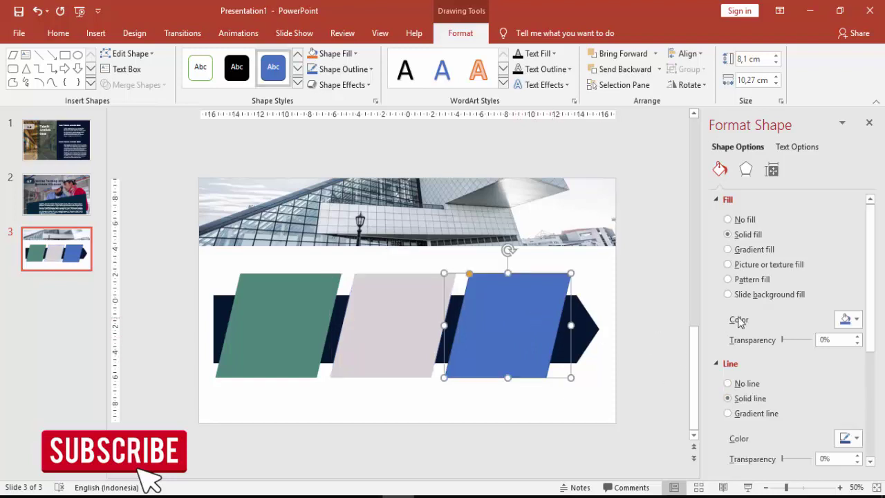
click(845, 320)
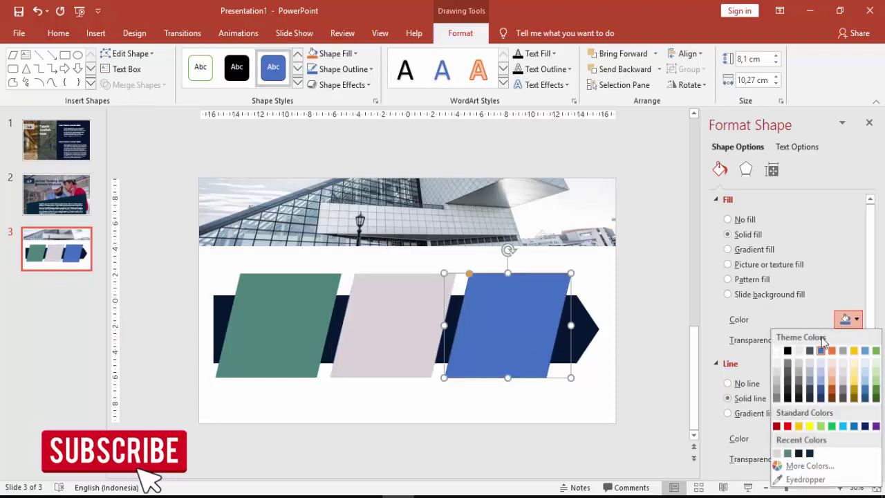
click(809, 453)
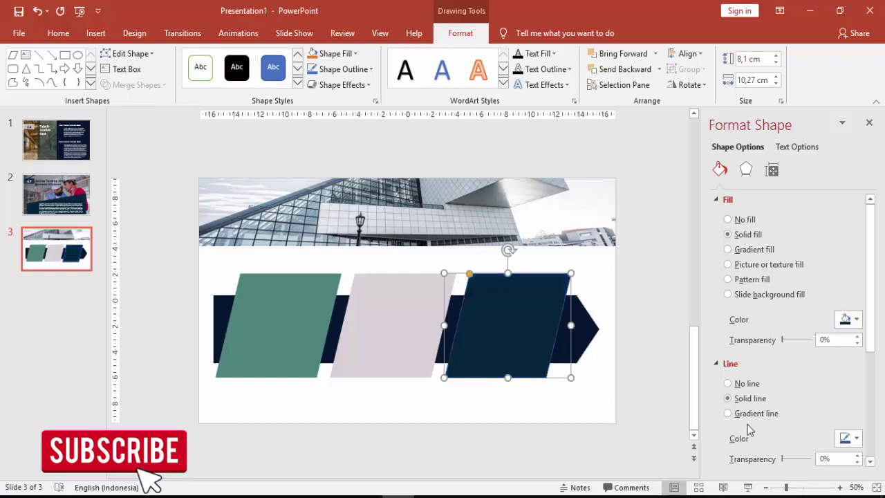
click(745, 387)
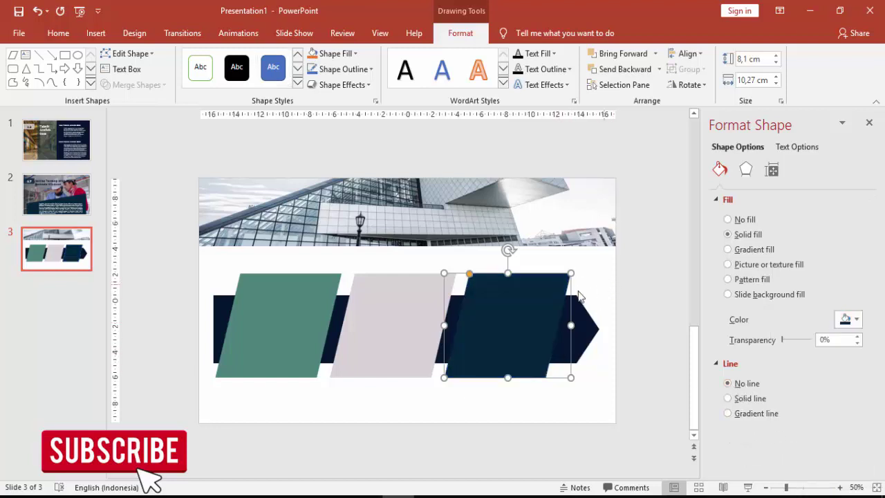
Apply an outer shadow preset to the navy, grey and green parallelograms.
click(747, 170)
click(849, 200)
click(849, 218)
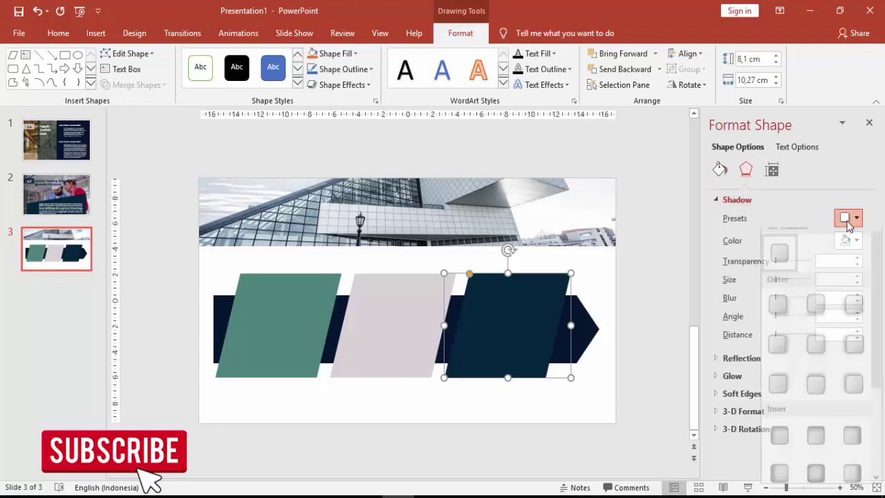
click(780, 310)
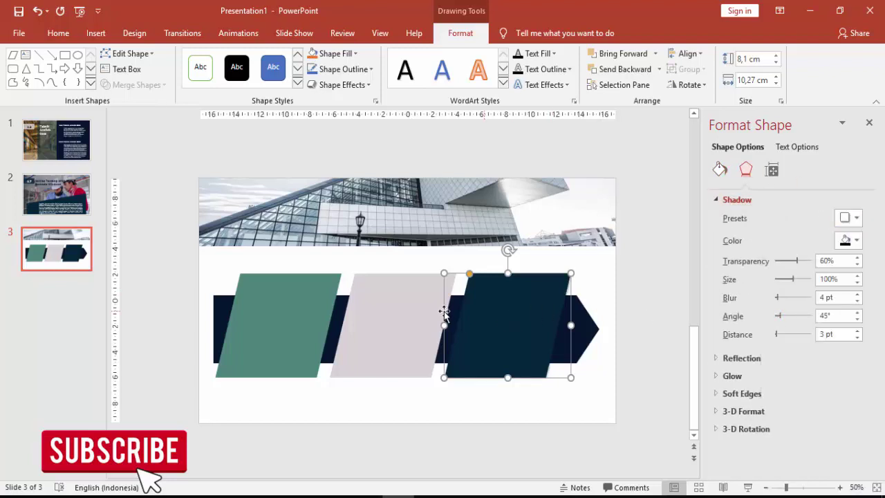
click(420, 297)
click(856, 218)
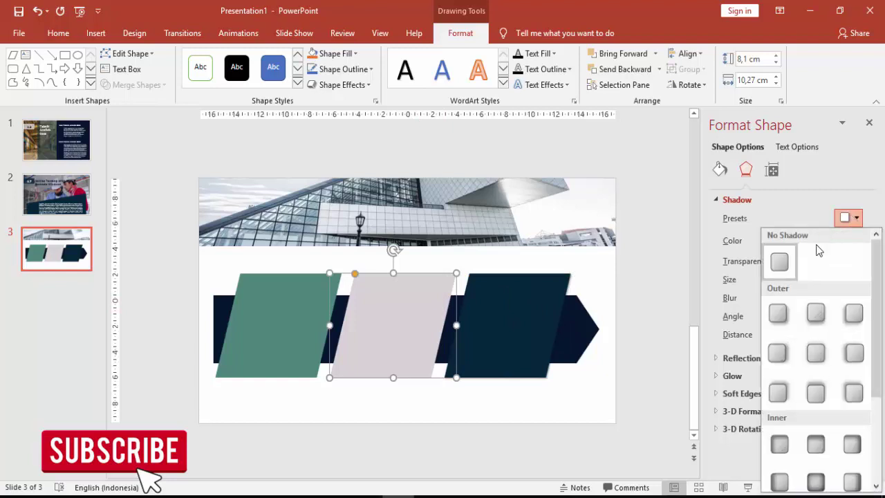
click(780, 312)
click(299, 314)
click(856, 218)
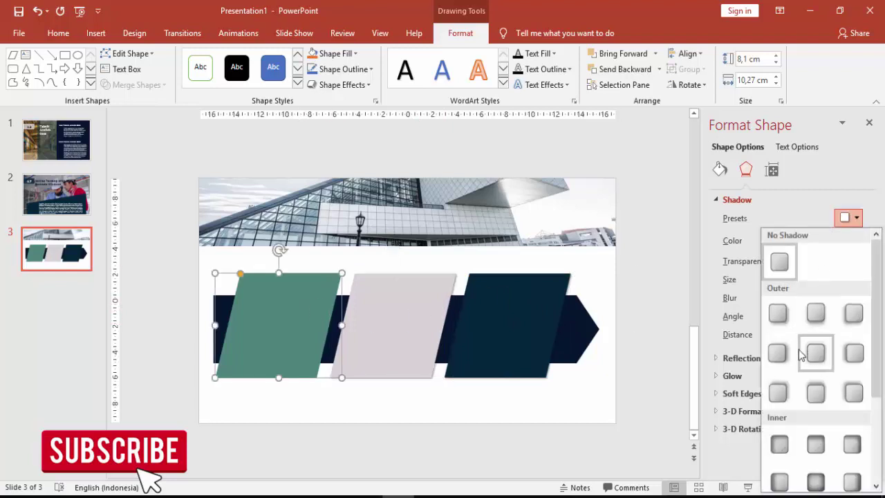
click(778, 318)
Select all three parallelograms and nudge them slightly down together.
click(662, 291)
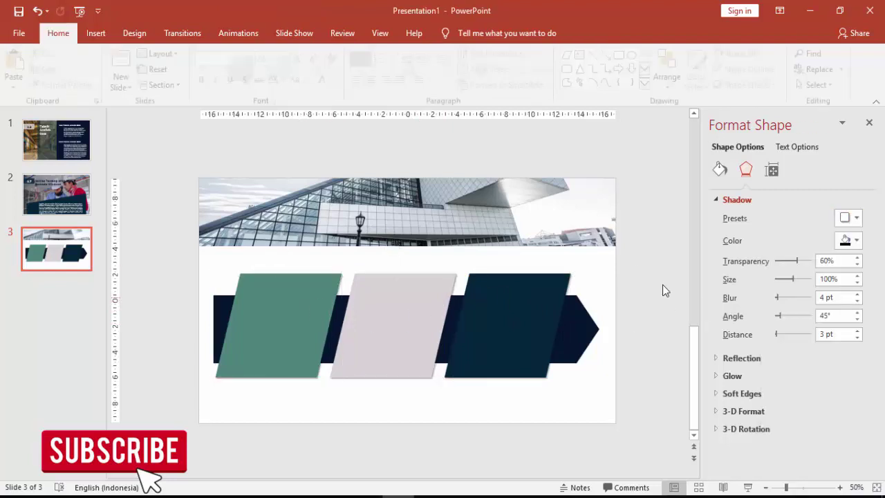
click(400, 348)
shift+click(296, 330)
shift+click(509, 332)
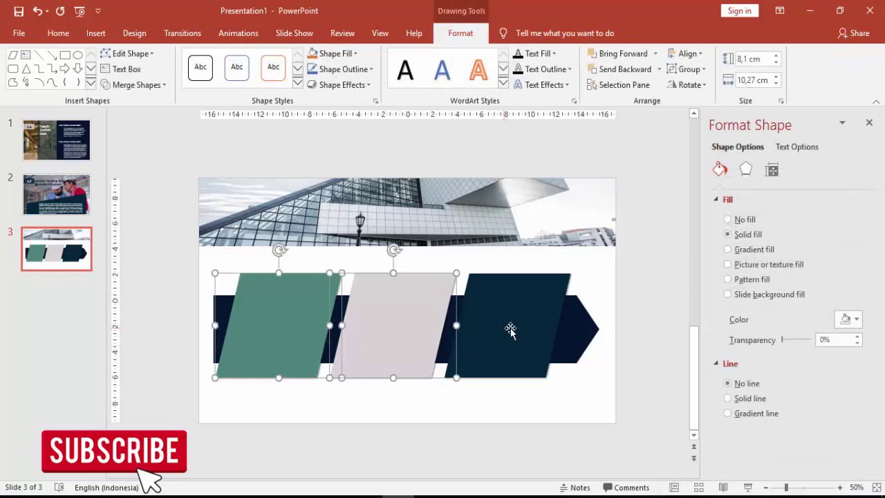
drag(514, 316, 514, 321)
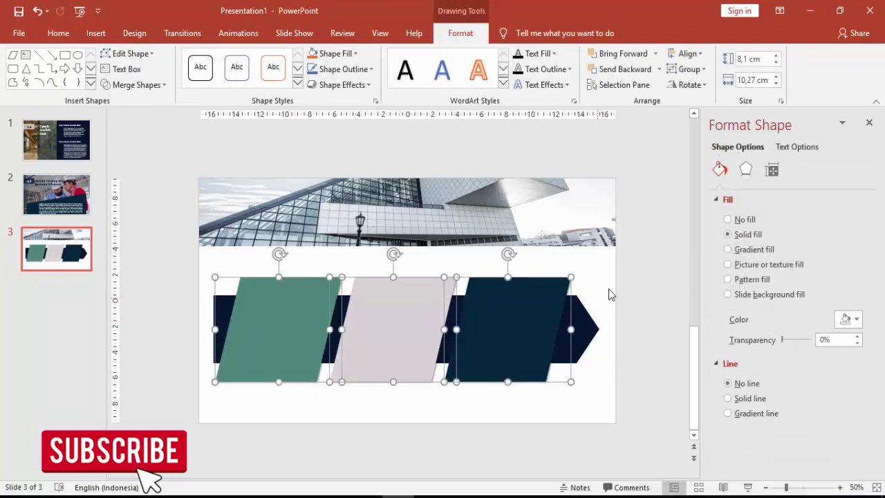
click(648, 274)
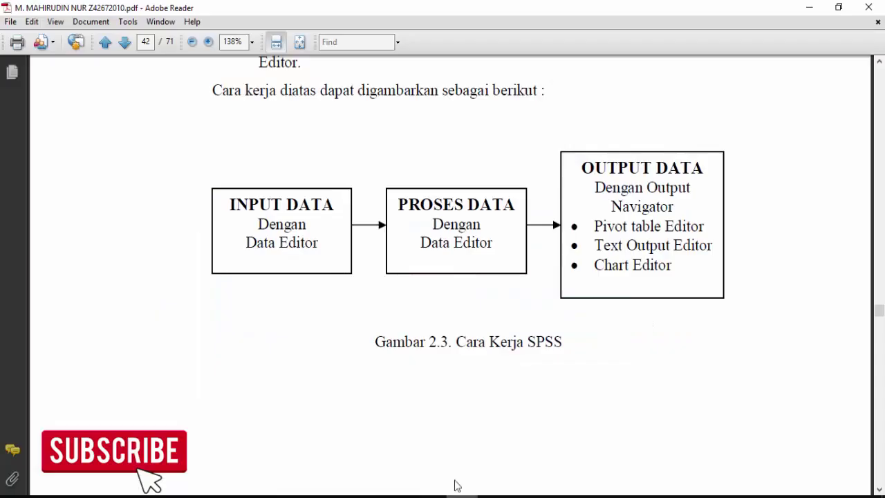
In Adobe Reader, select the opening words of the line above the Cara Kerja SPSS diagram.
mouse_move(213, 90)
mouse_down()
mouse_move(360, 92)
mouse_move(317, 96)
mouse_up()
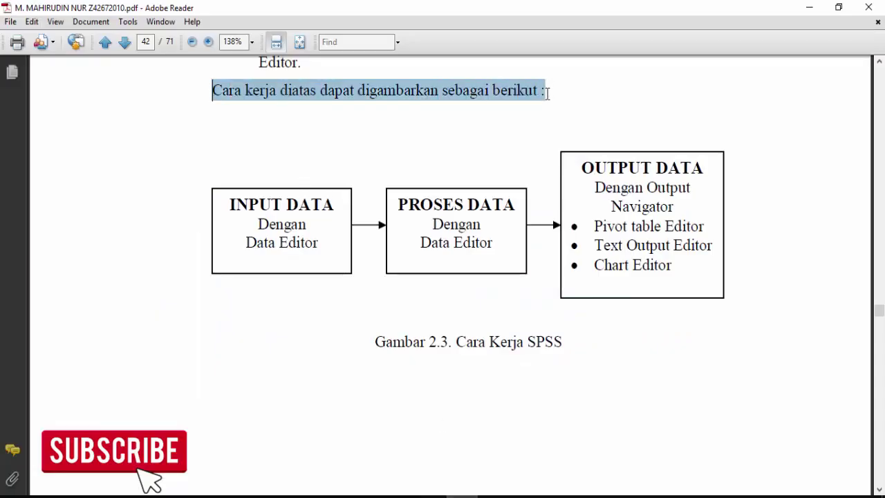
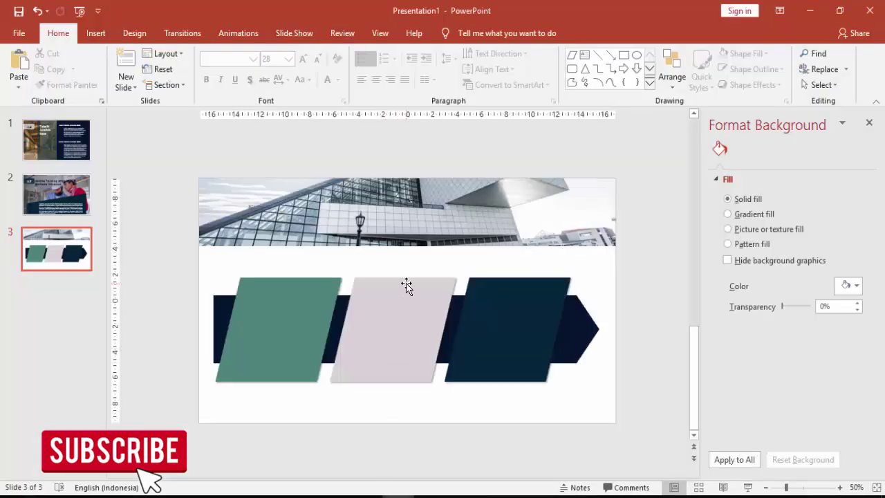
Copy slide 2's title box onto slide 3 and move it up over the photo.
click(83, 200)
click(295, 201)
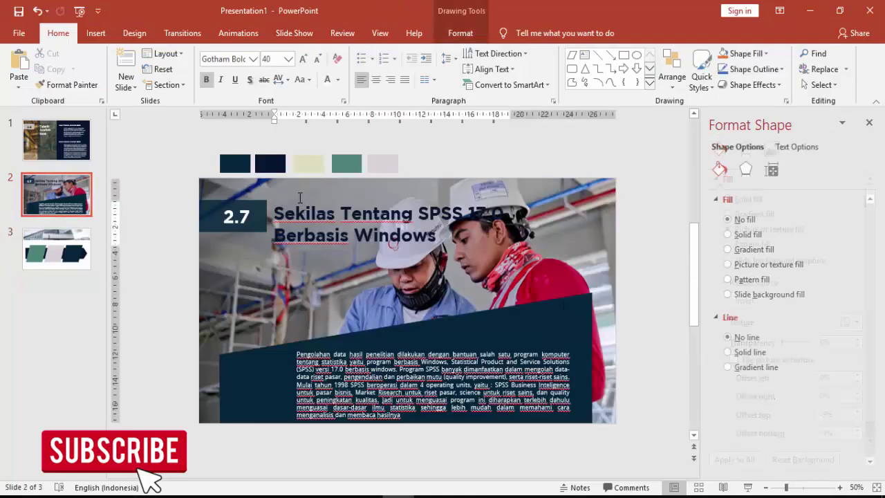
click(295, 201)
key(ctrl+z)
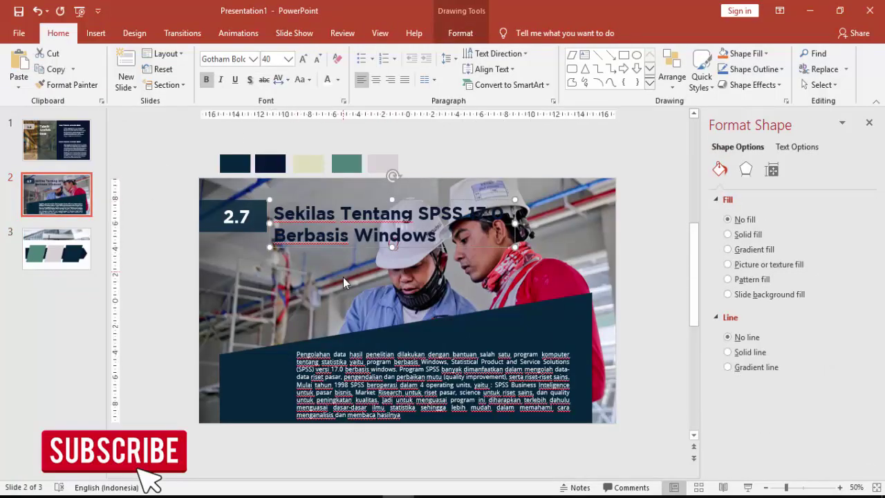
click(82, 256)
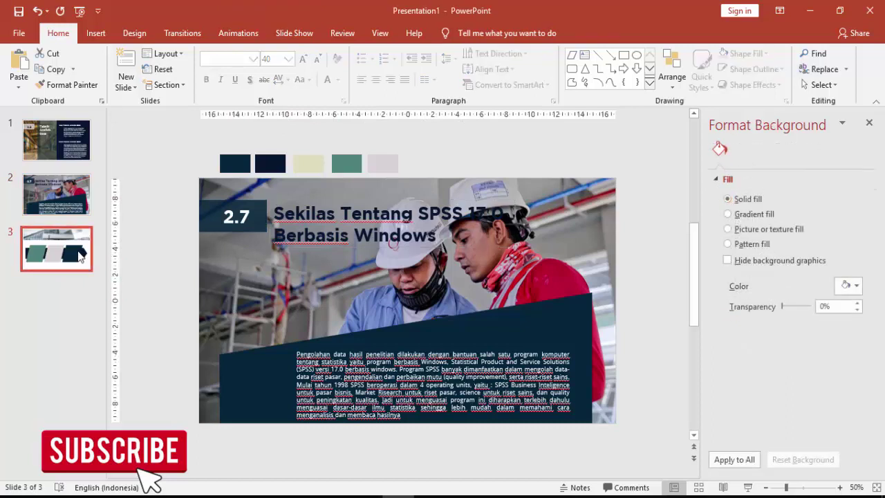
key(ctrl+v)
drag(359, 200, 359, 187)
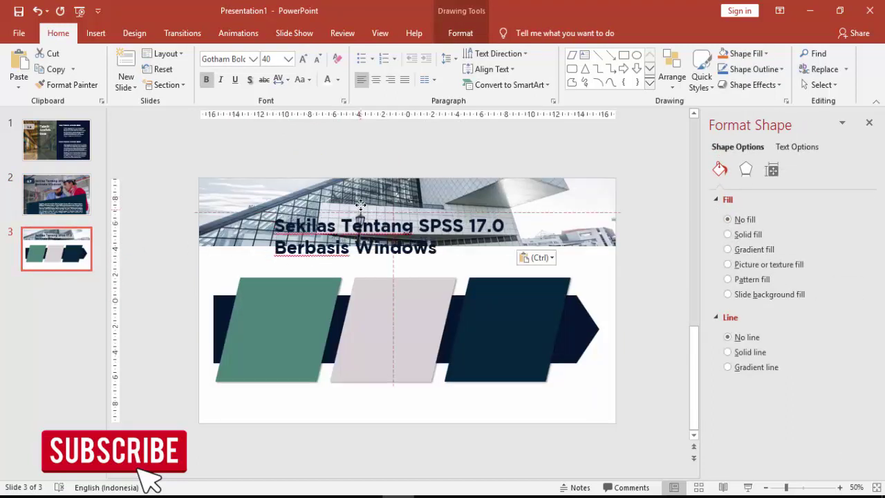
Retype the title as 'Cara Kerja SPSS', centre it, then select the INPUT DATA text in the PDF.
drag(274, 196, 428, 221)
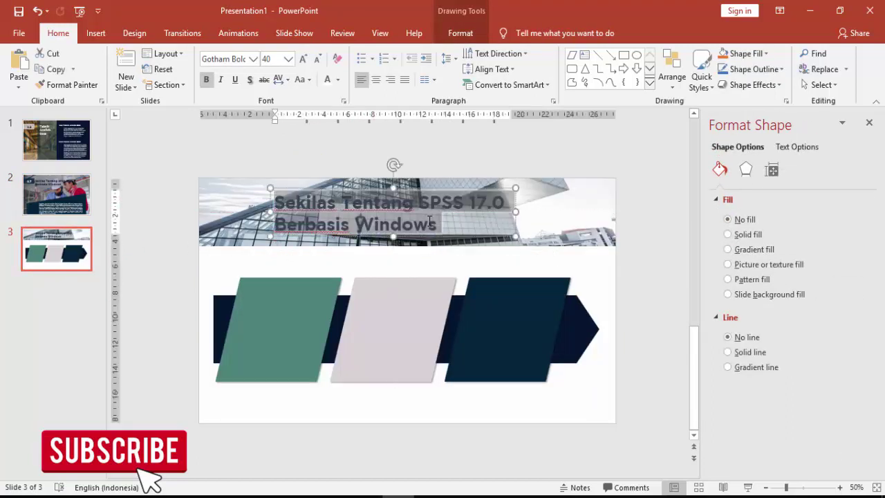
key(Delete)
text(ara)
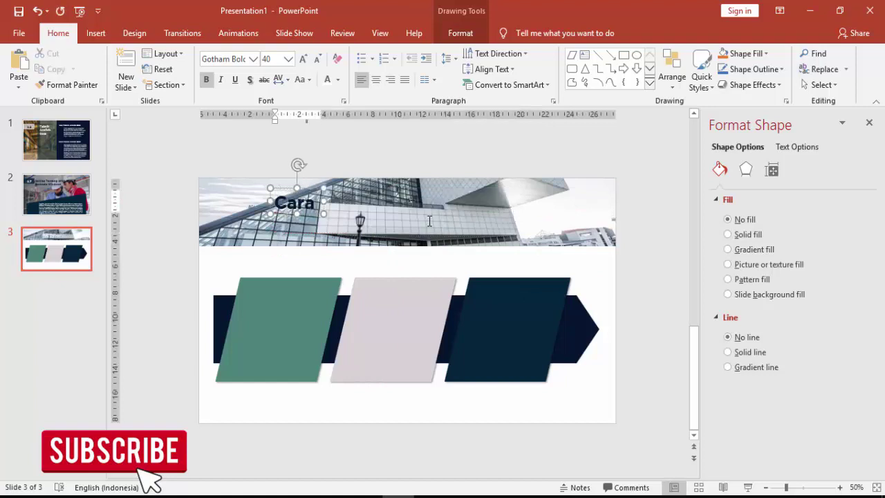
text( Kerja)
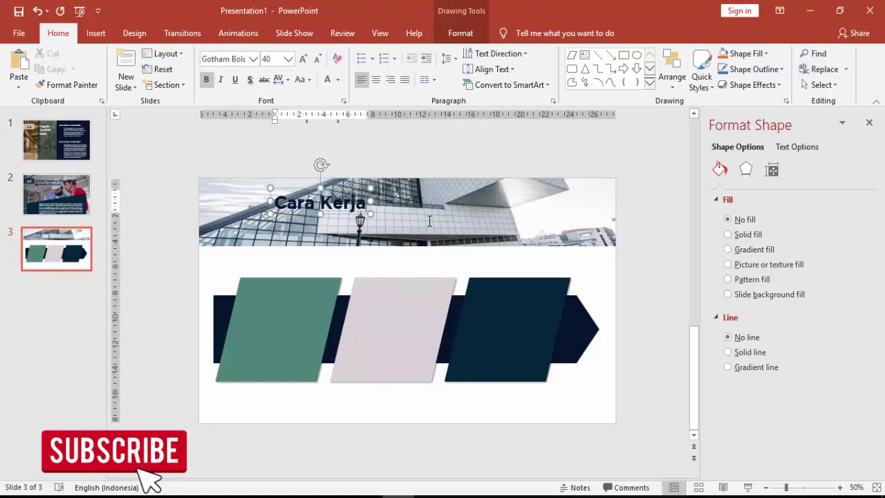
text(SPSS)
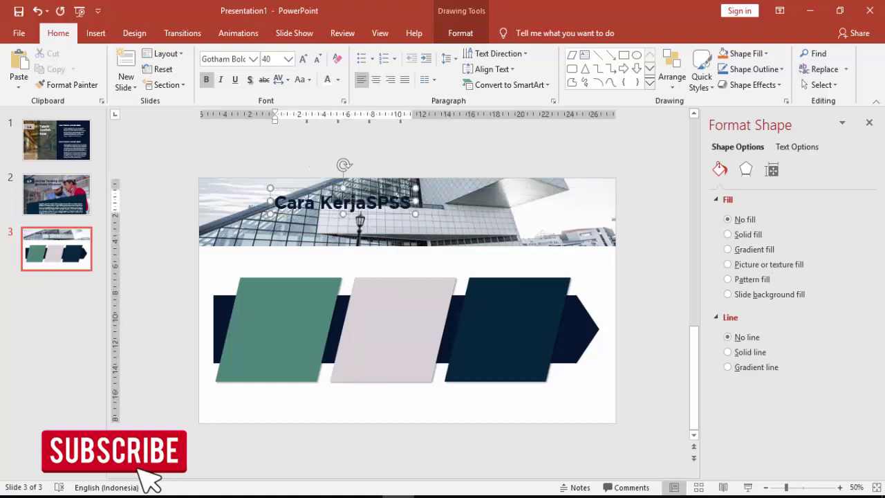
click(365, 203)
drag(368, 188, 432, 197)
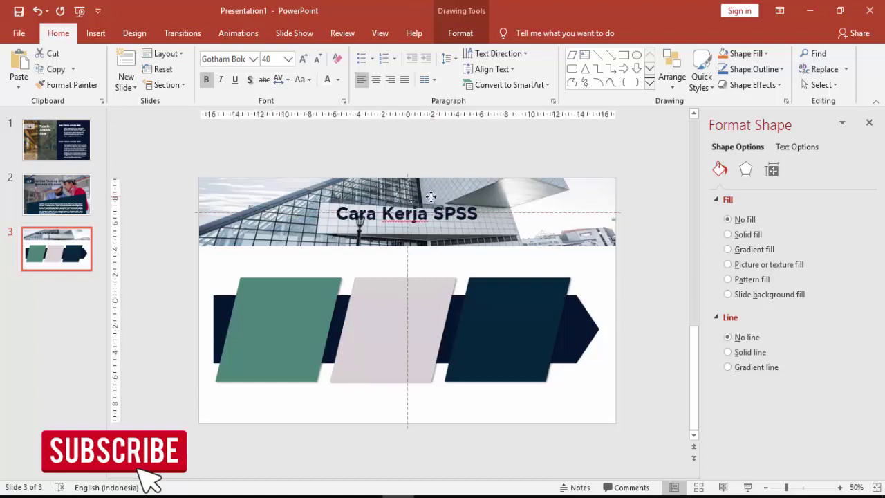
click(666, 235)
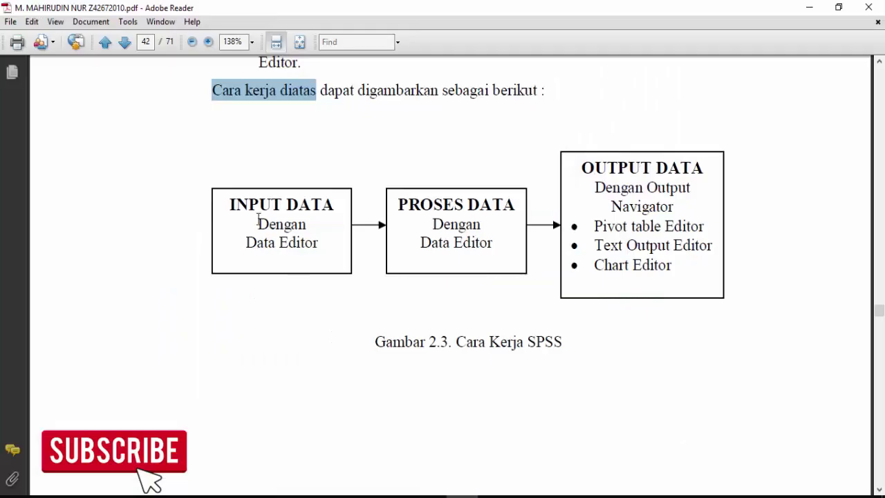
drag(229, 206, 319, 237)
key(ctrl+c)
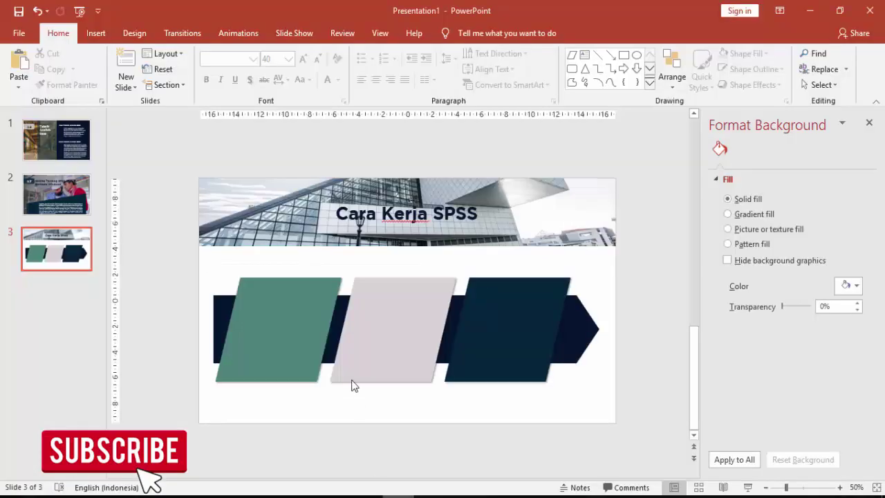
Insert a text box below the shapes and paste the INPUT DATA text into it.
click(95, 33)
click(502, 76)
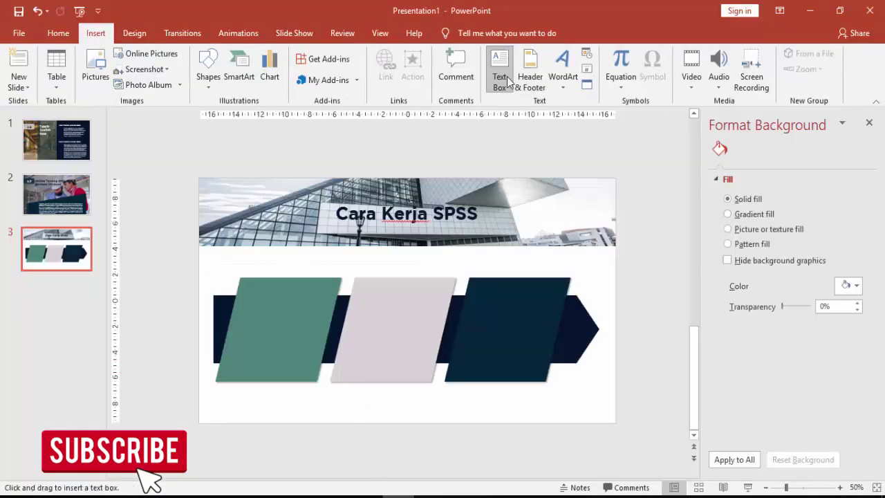
drag(303, 396, 422, 433)
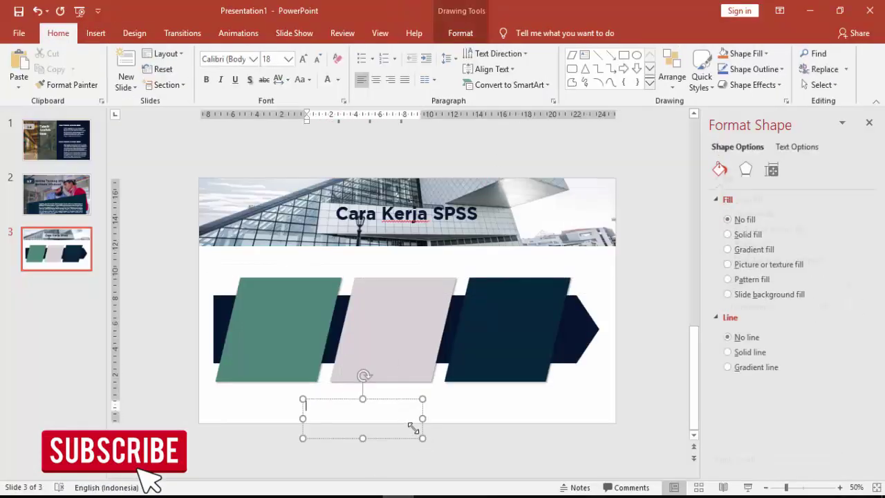
key(ctrl+v)
click(395, 408)
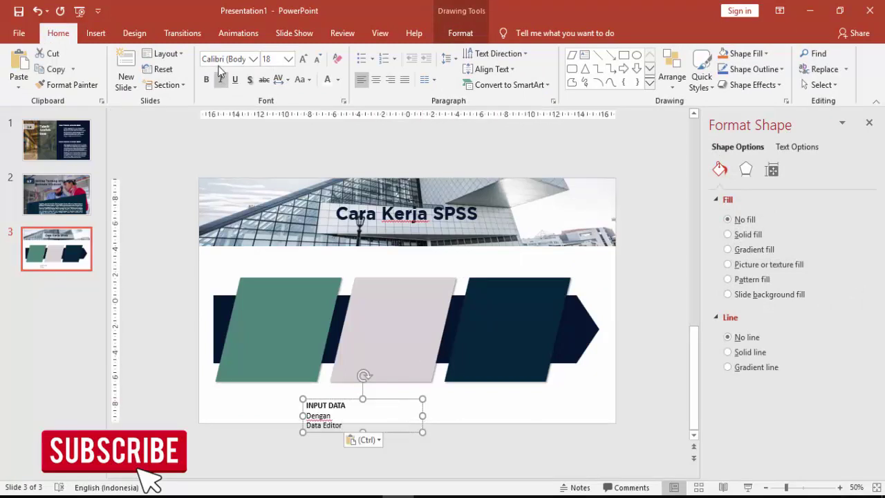
Format the label as Open Sans, bold and centred, and move it onto the green parallelogram.
click(253, 59)
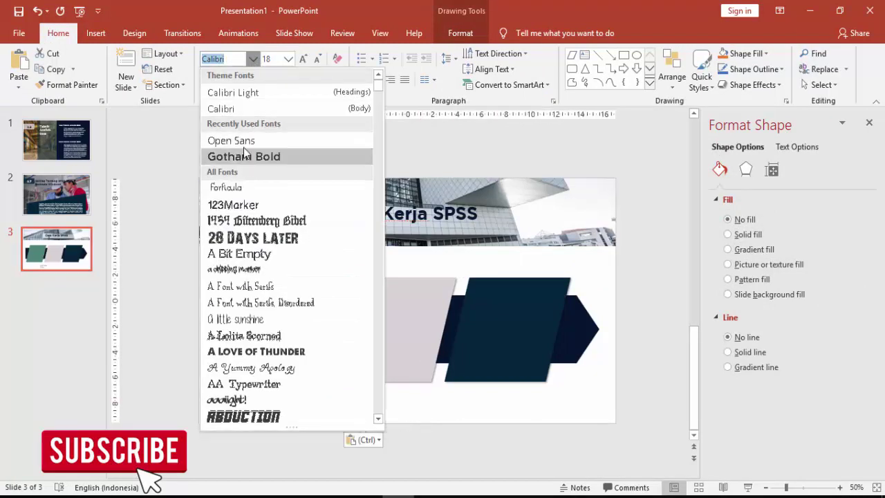
click(243, 144)
click(207, 81)
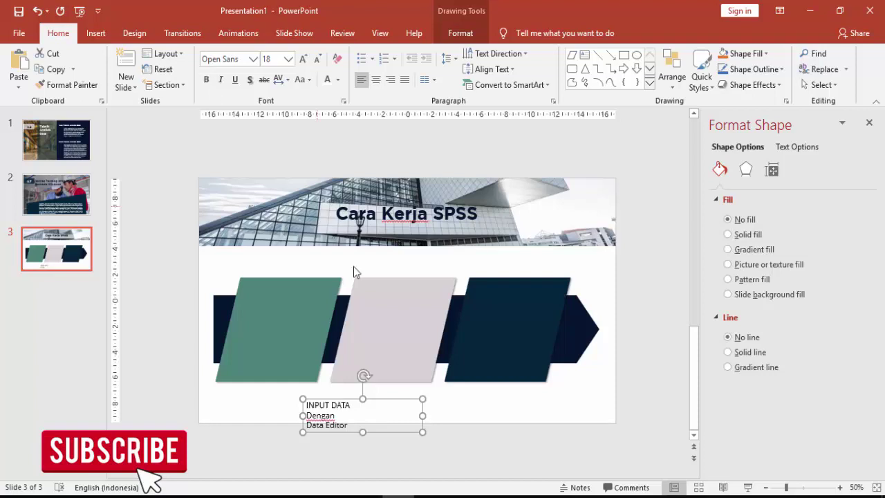
click(207, 81)
click(375, 79)
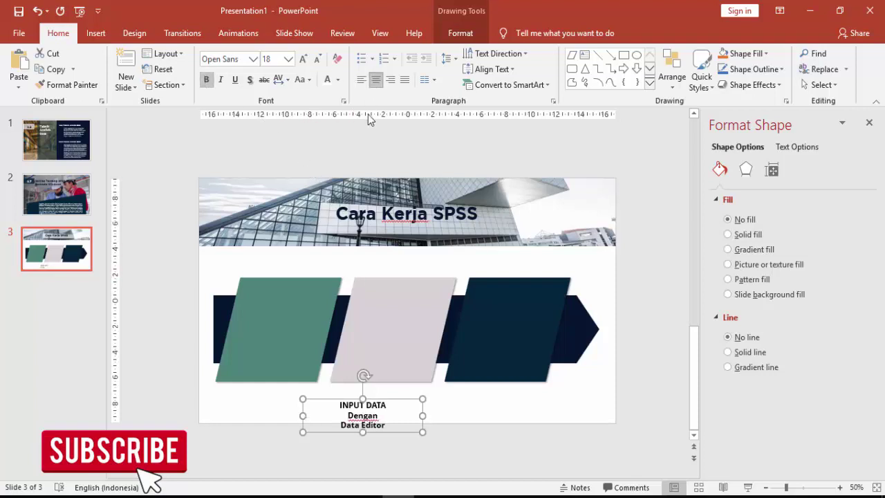
mouse_move(393, 405)
mouse_down()
mouse_move(299, 310)
mouse_move(420, 315)
mouse_up()
Duplicate the INPUT DATA label and select the PROSES DATA text in the PDF.
key(ctrl+d)
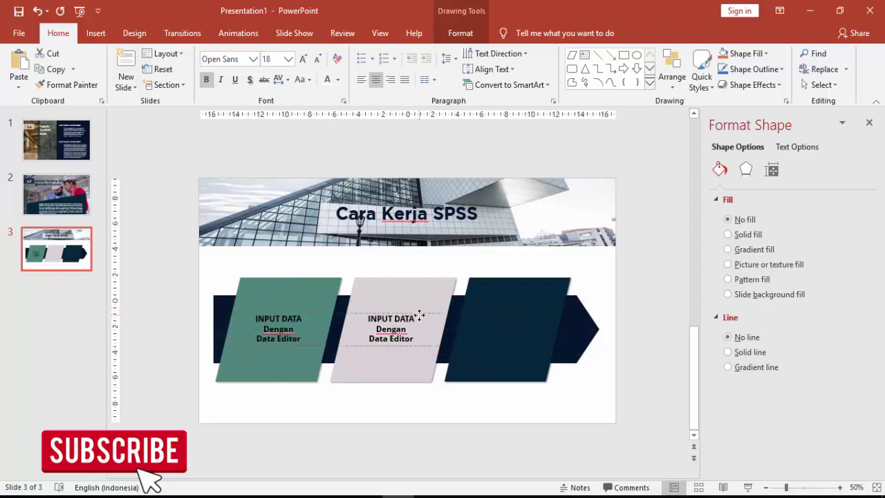
key(alt+Tab)
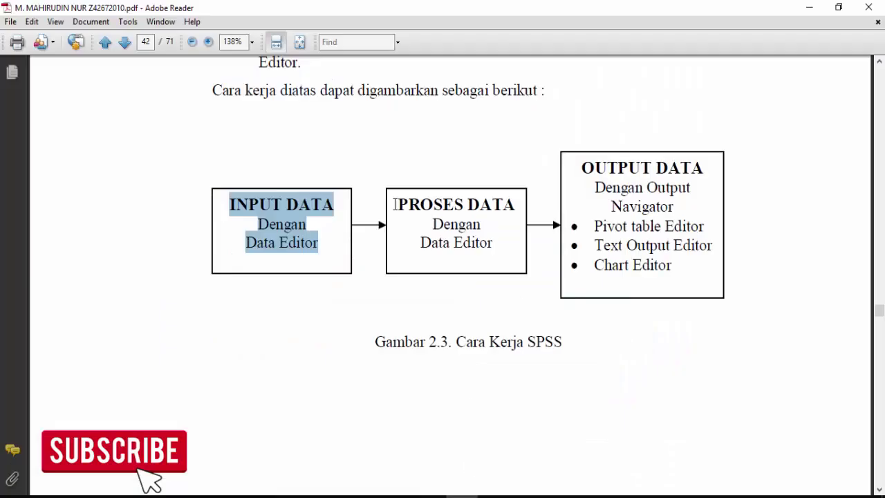
mouse_move(396, 204)
mouse_down()
mouse_move(445, 215)
mouse_move(488, 246)
mouse_up()
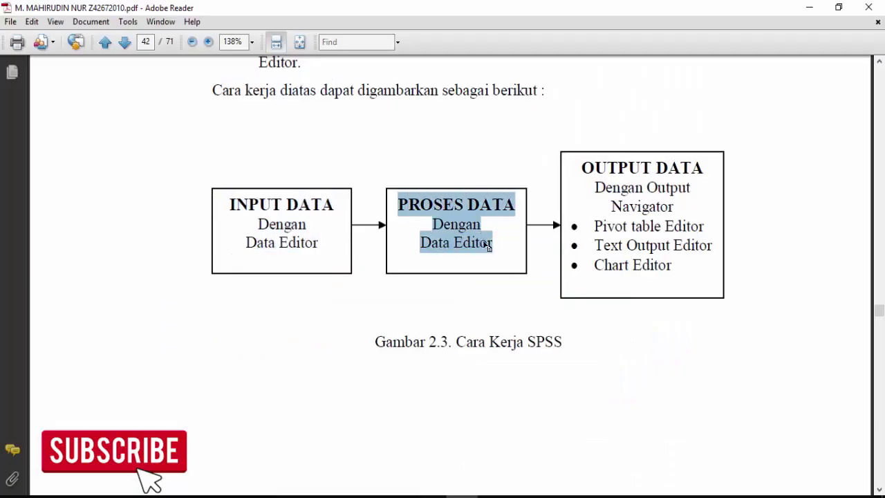
click(405, 493)
Replace the copied label's text with PROSES DATA Dengan Data Editor, pasted as unformatted text.
drag(379, 318, 420, 335)
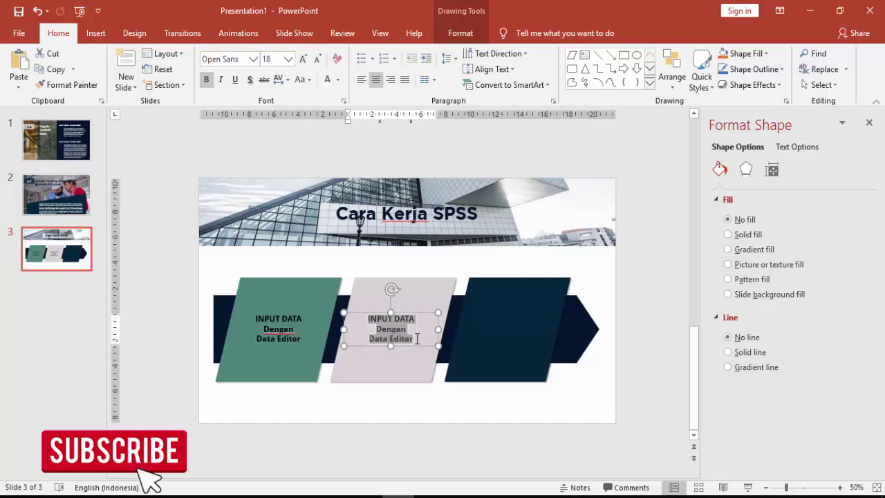
key(alt+e)
key(s)
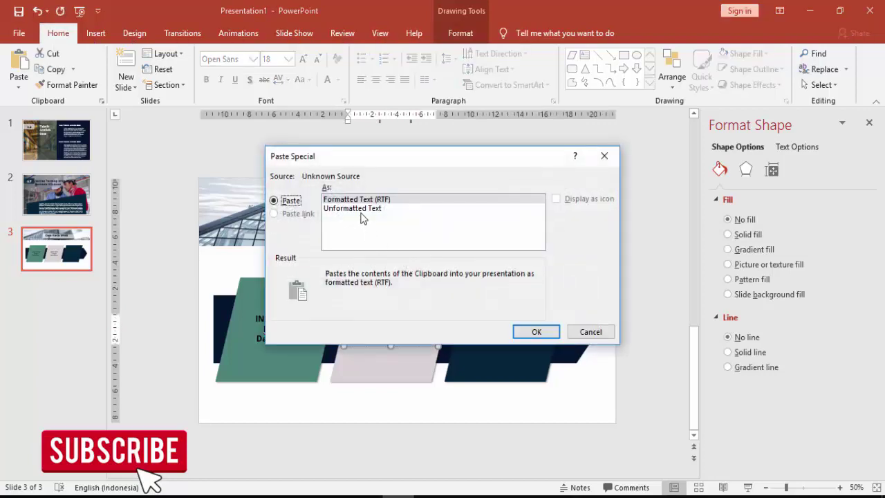
key(Down)
key(Return)
Copy the PROSES DATA box onto the navy shape with white text, then select the PDF's OUTPUT DATA text.
click(411, 312)
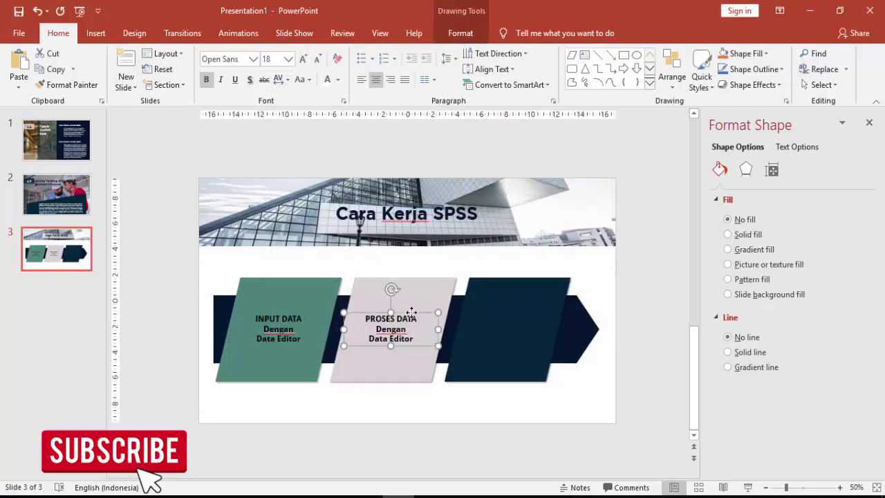
drag(412, 316, 524, 316)
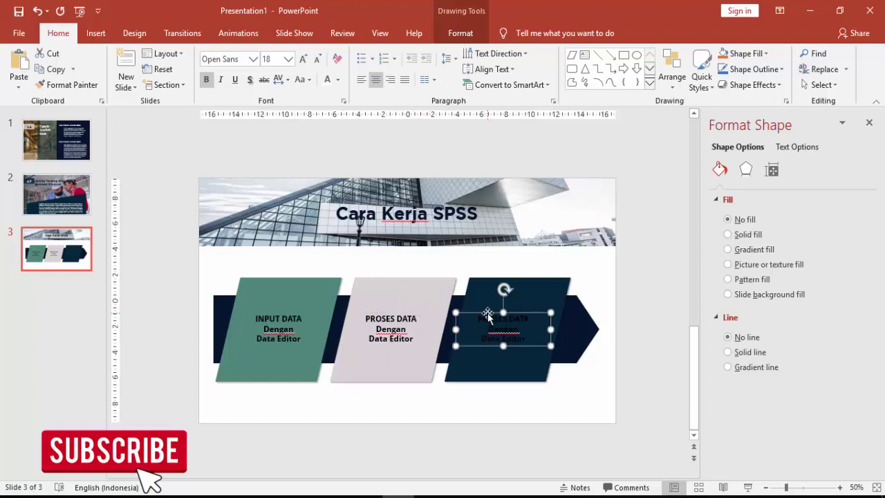
click(325, 80)
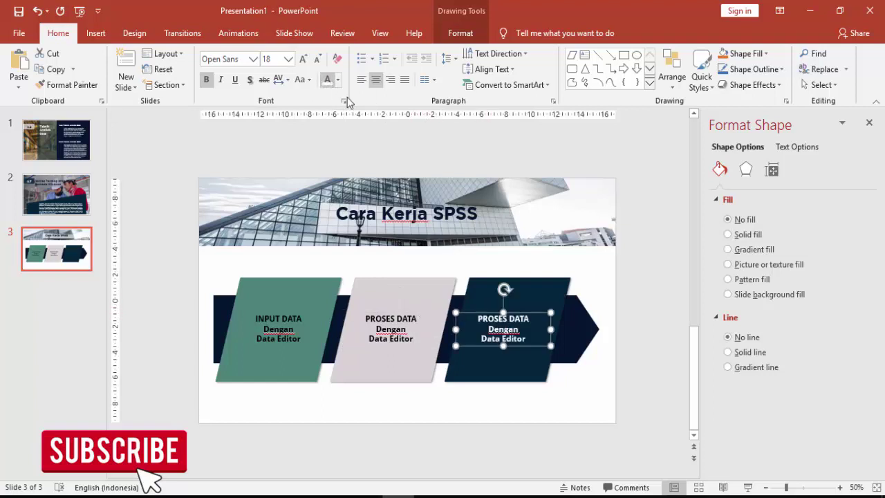
key(alt+Tab)
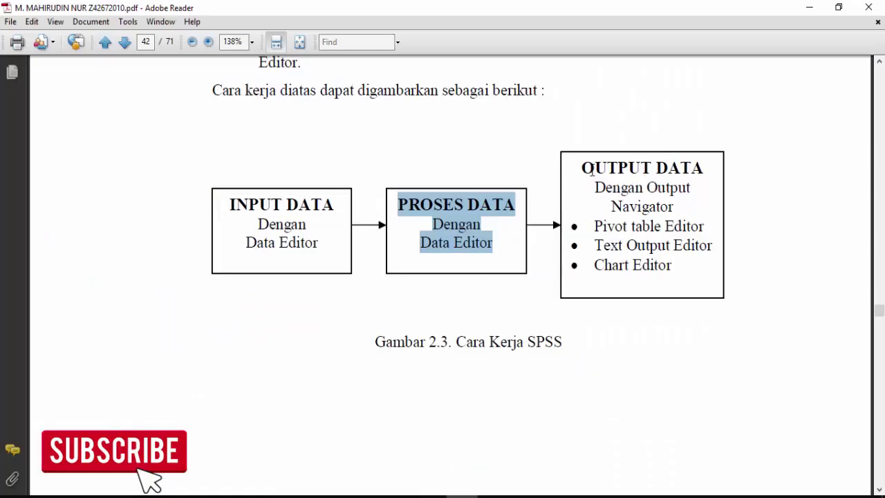
drag(582, 167, 683, 269)
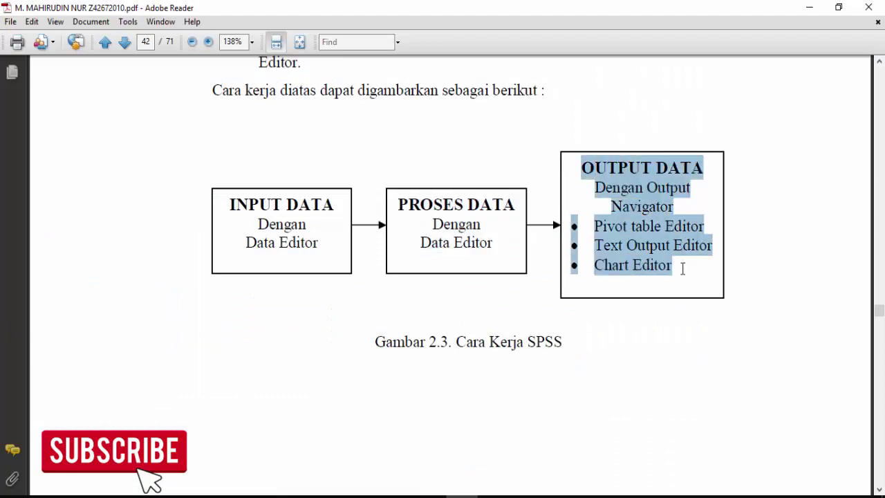
key(alt+Tab)
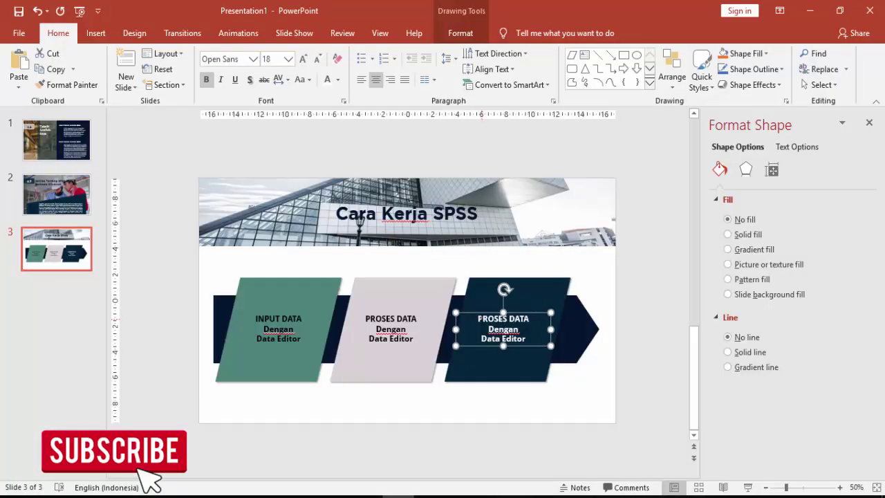
Paste the OUTPUT DATA text unformatted into the navy shape's label and nudge the box up.
drag(477, 318, 538, 344)
key(ctrl+alt+v)
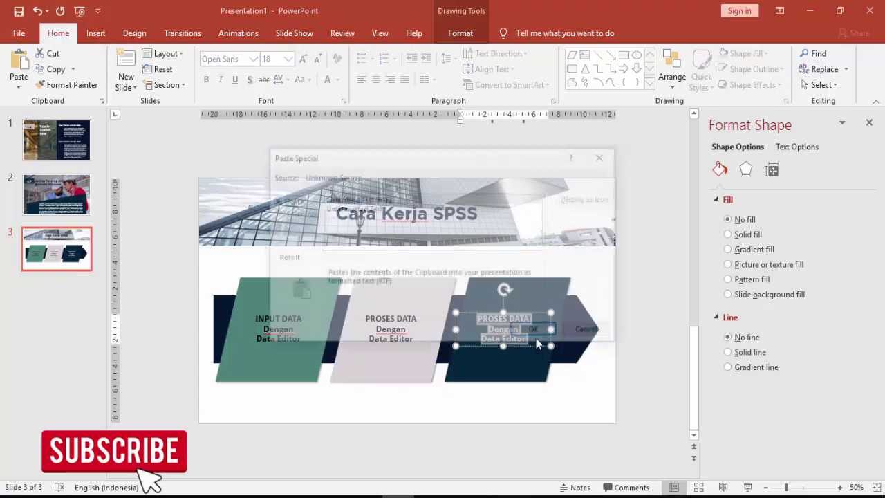
click(359, 209)
click(532, 330)
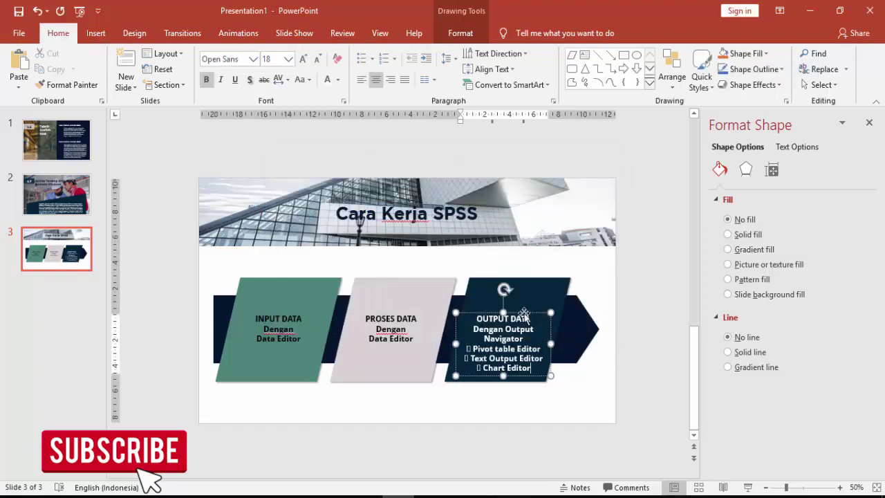
key(Escape)
key(Up)
key(Up)
key(Up)
key(Up)
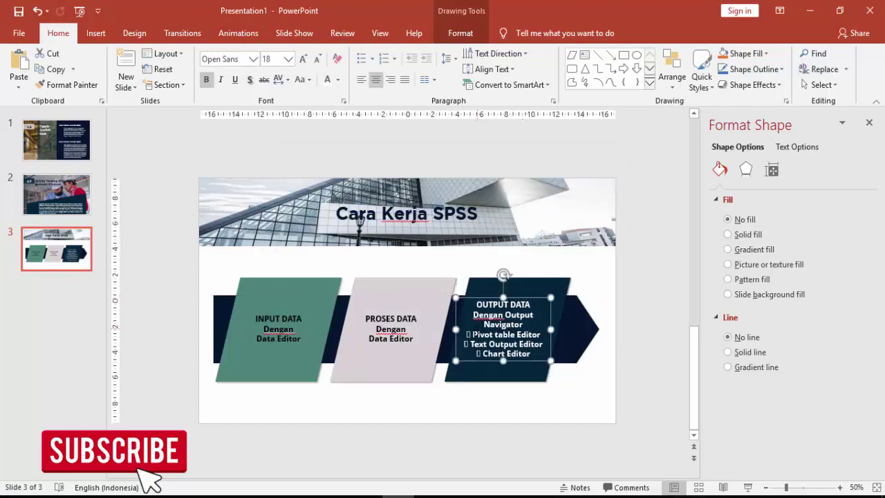
Delete the manually typed bullets before the Pivot table, Text Output and Chart Editor lines.
click(470, 334)
key(BackSpace)
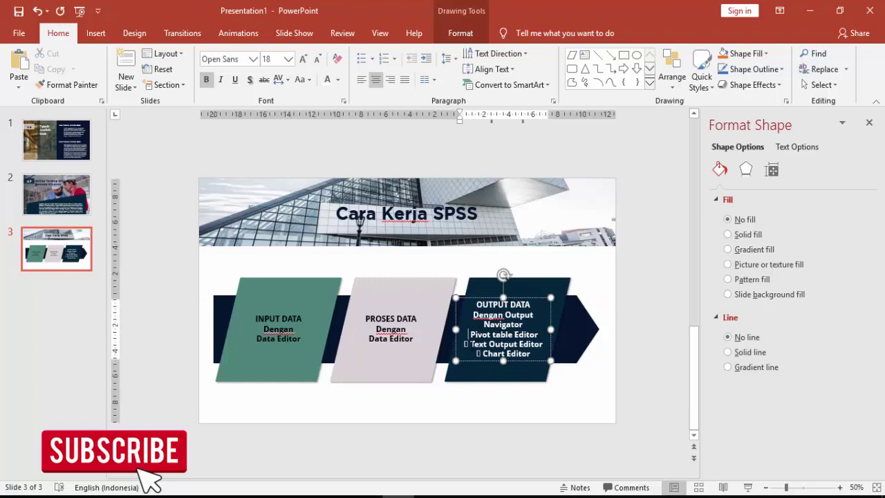
key(Down)
key(Delete)
key(BackSpace)
key(BackSpace)
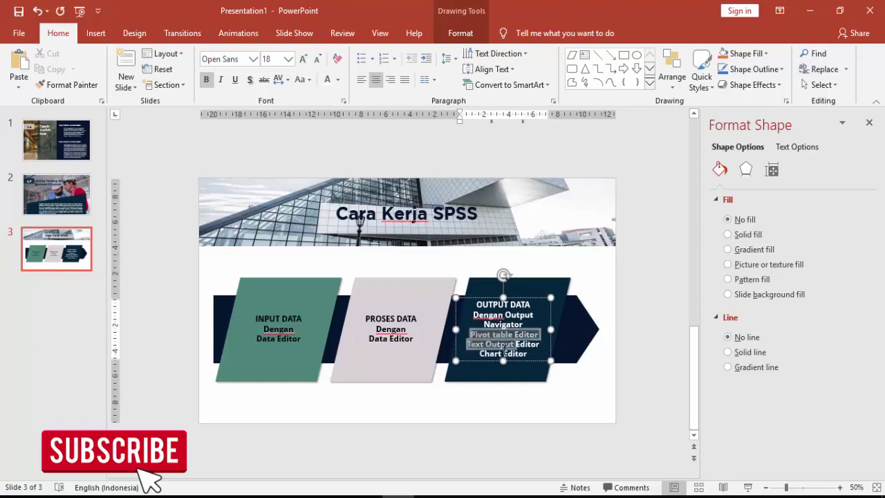
Remove bold from the three editor lines and format them as a bulleted list.
drag(470, 334, 529, 355)
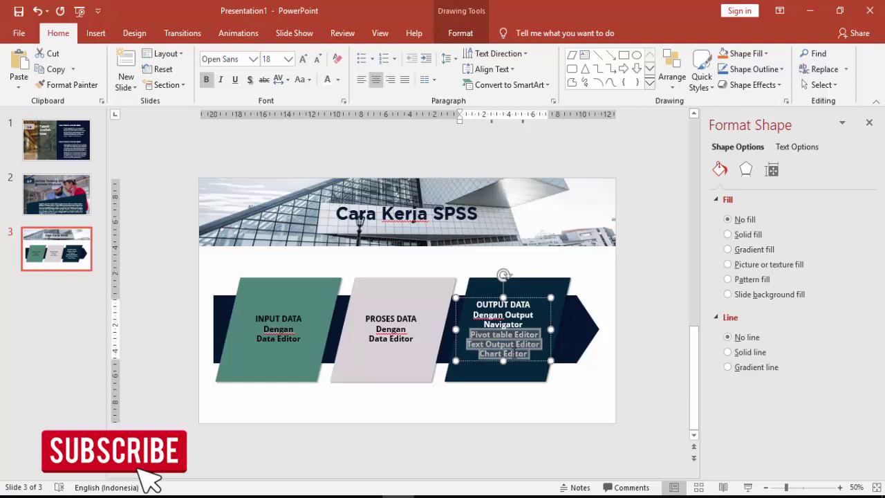
click(206, 79)
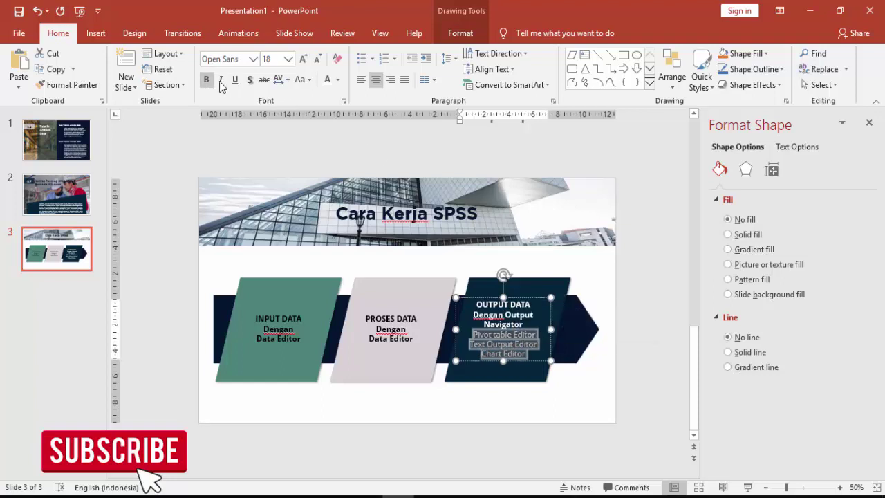
click(360, 59)
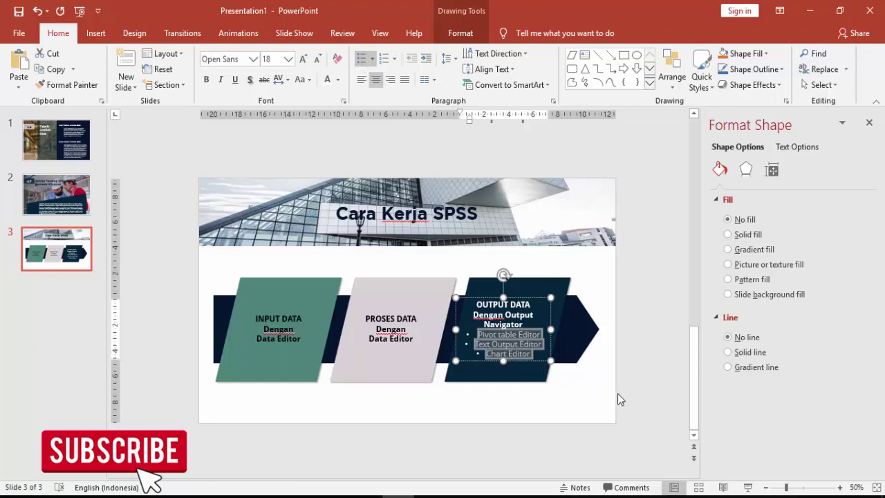
click(642, 360)
click(502, 325)
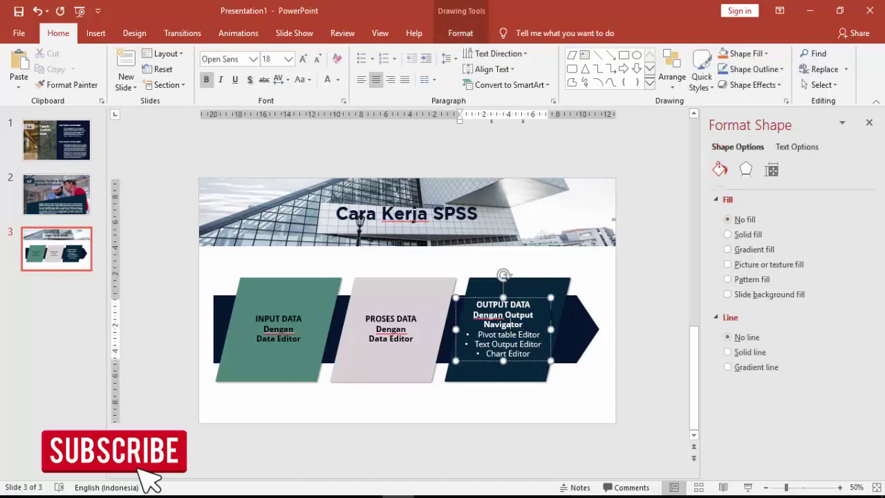
click(645, 288)
Run the slide show from slide 1 through the deck, then exit it with Esc.
click(64, 127)
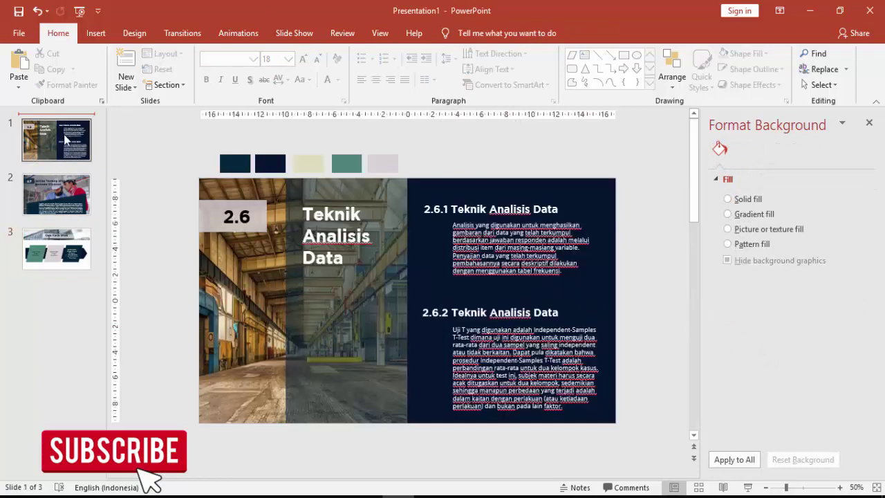
click(69, 192)
key(Down)
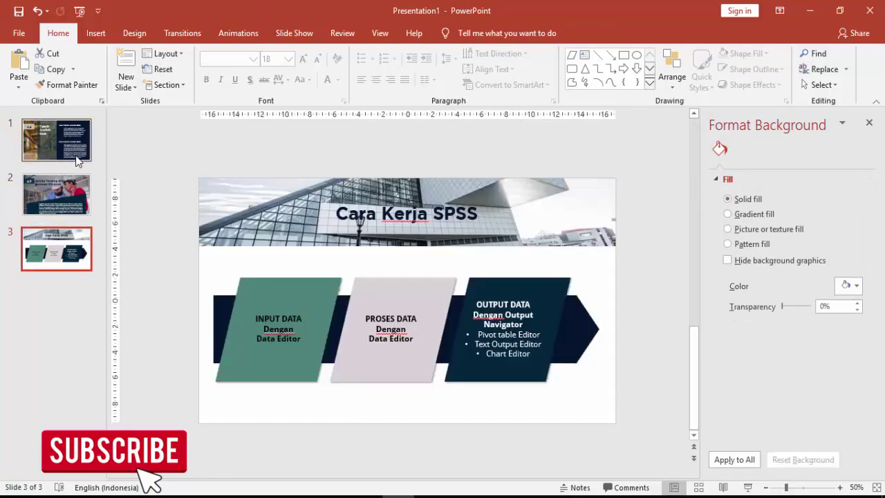
click(56, 140)
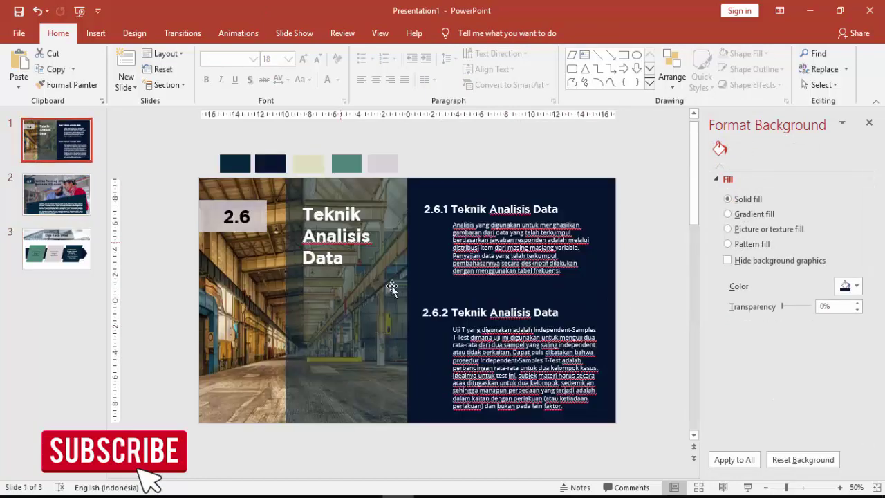
click(748, 487)
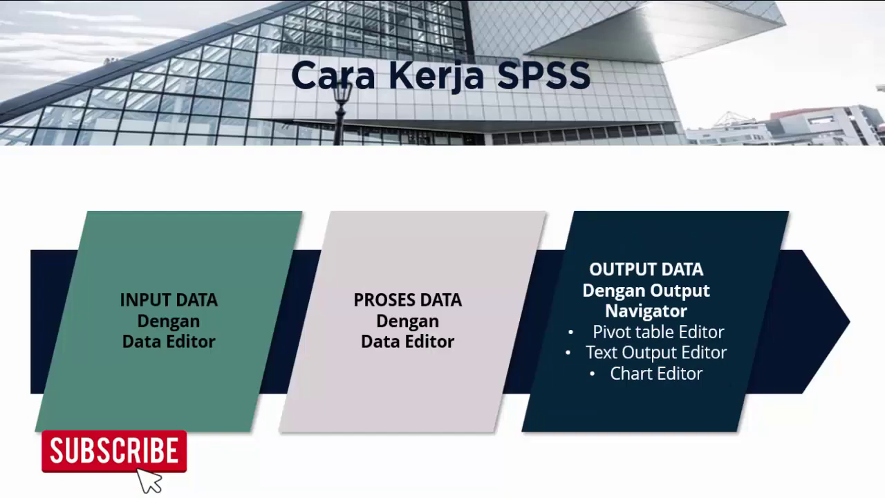
key(Escape)
Reselect slide 1, close the Format Background pane and switch to the Animations tab.
click(79, 146)
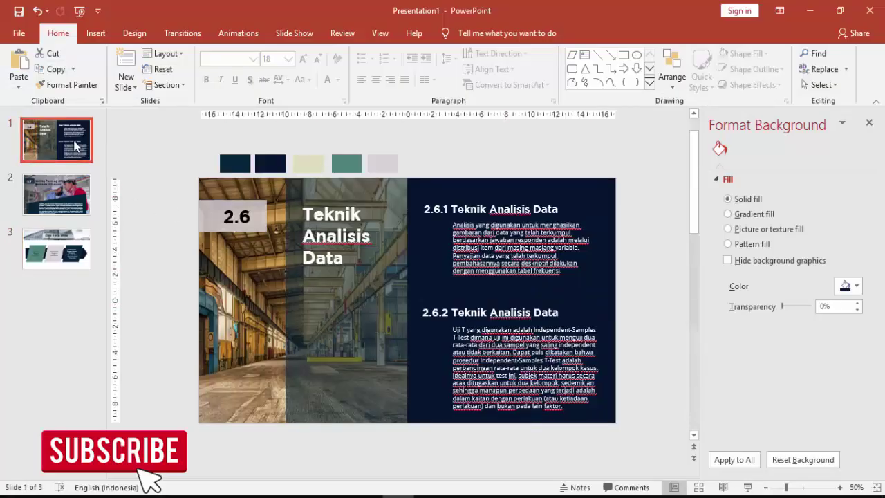
click(869, 124)
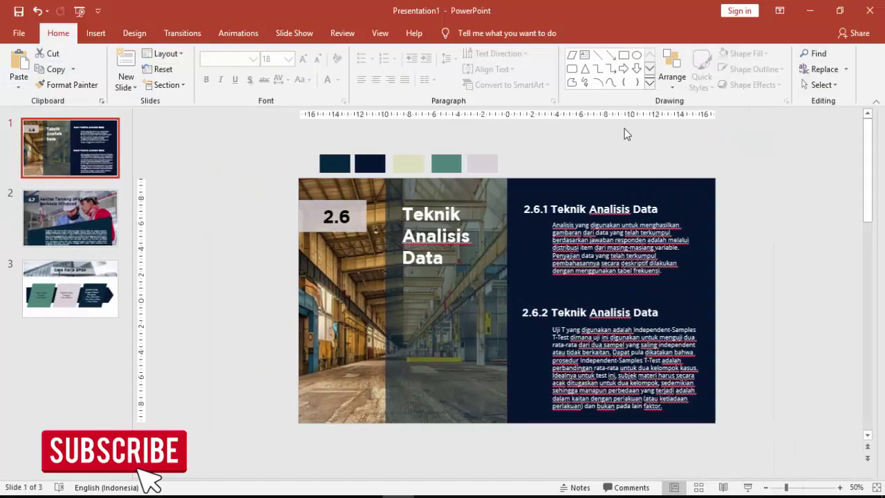
click(246, 33)
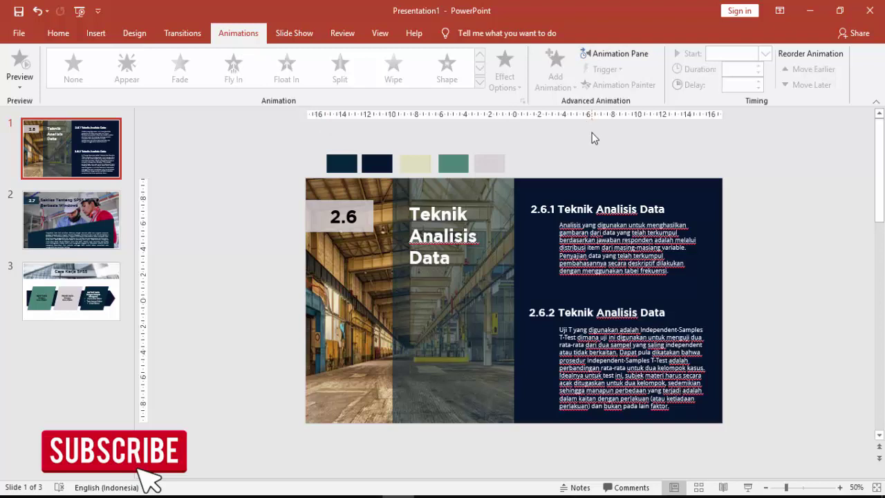
Open the Animation Pane and give slide 1's middle photo a Fly In entrance.
click(615, 53)
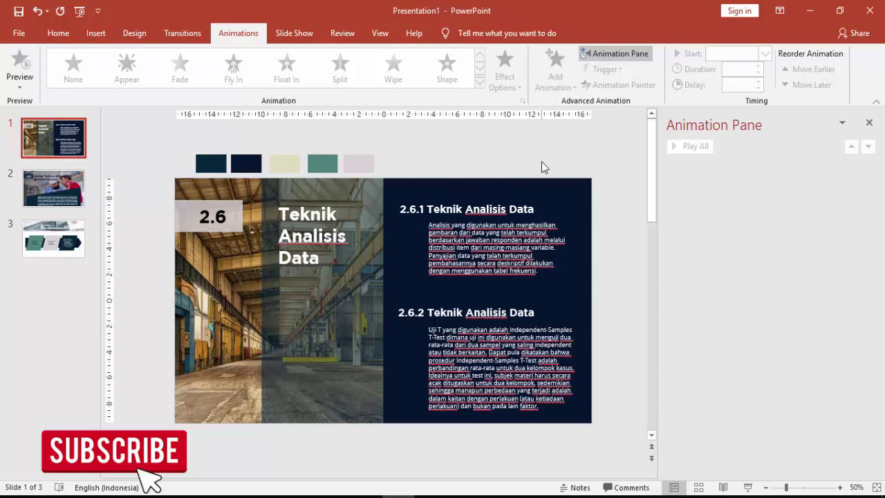
click(290, 301)
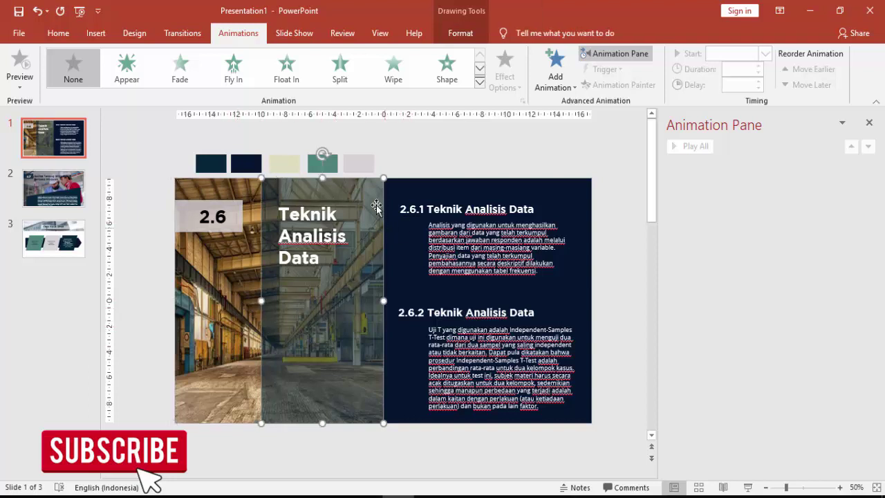
click(554, 69)
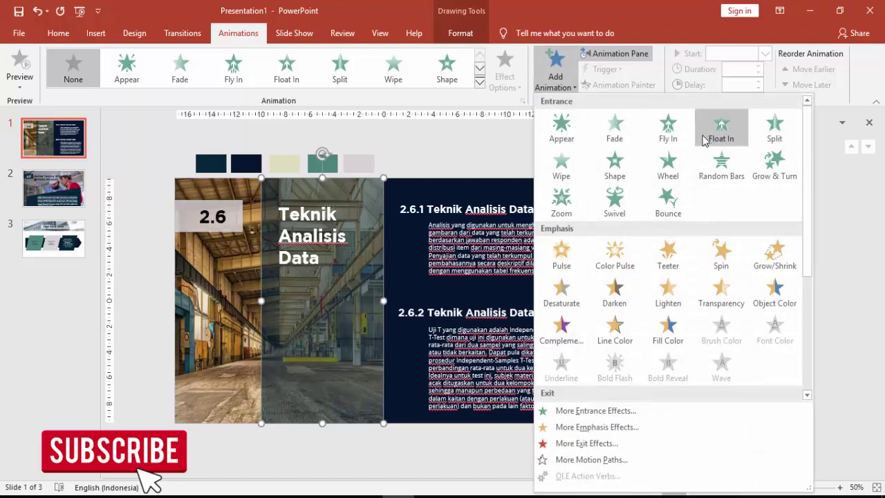
click(668, 127)
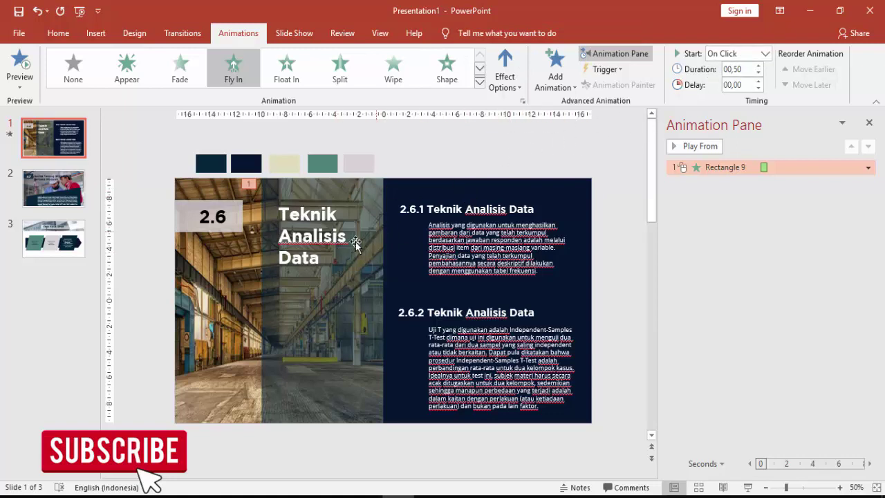
Group the 2.6 label text with its backing rectangle.
click(184, 215)
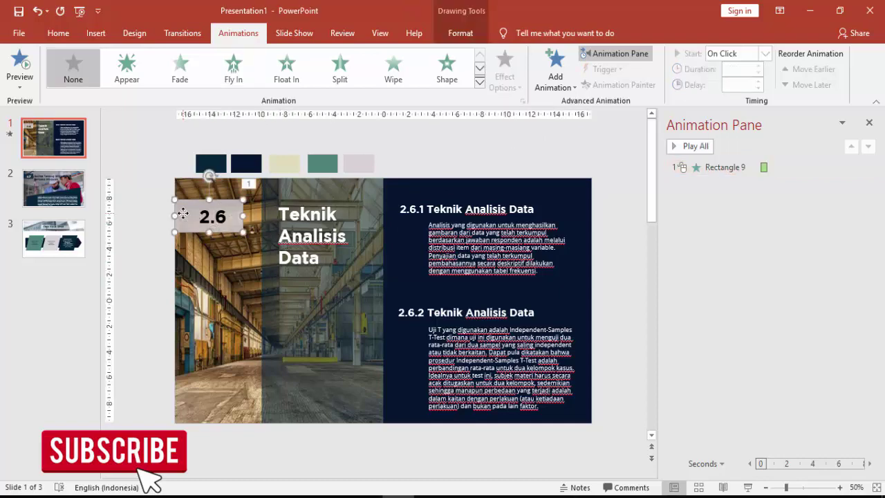
click(553, 71)
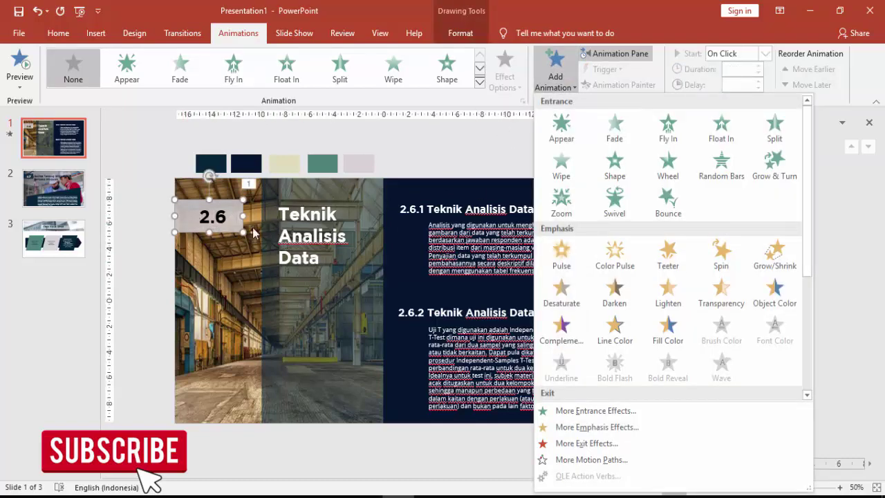
click(215, 216)
click(157, 192)
click(207, 220)
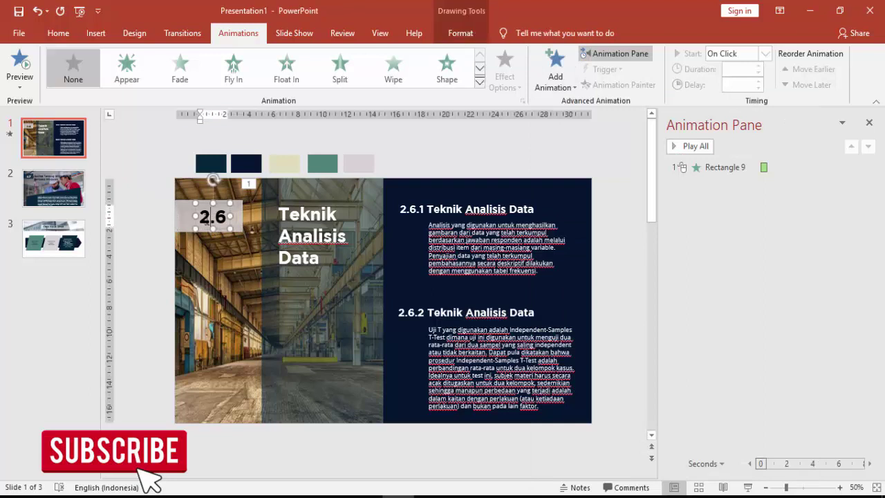
drag(202, 231, 179, 216)
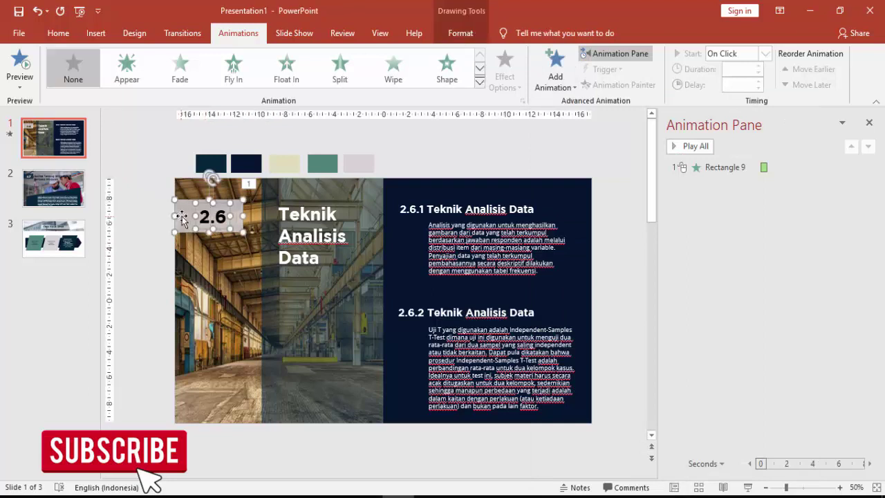
right_click(181, 218)
mouse_move(220, 292)
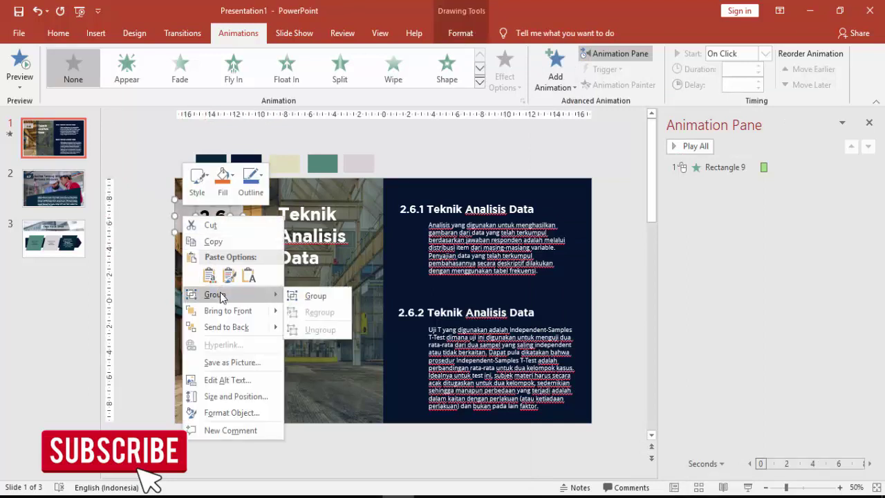
click(310, 297)
Make the 2.6 group Fly In From Left, starting After Previous, and preview from the photo.
click(555, 66)
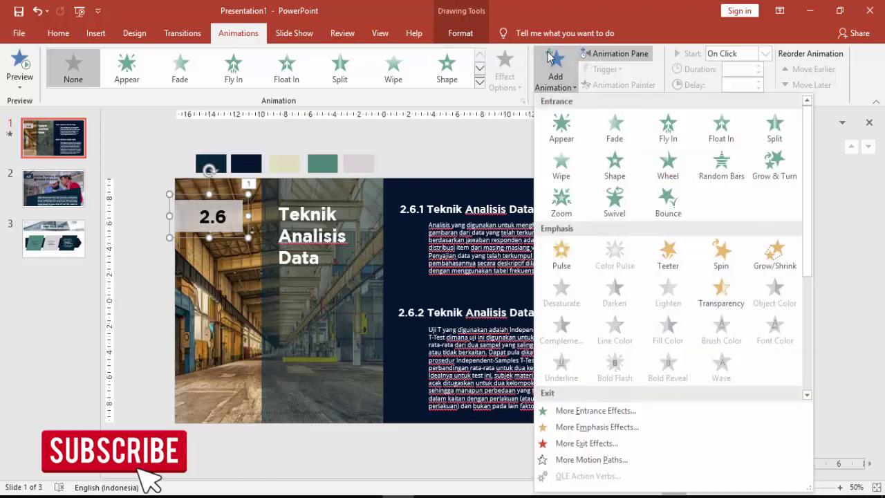
click(668, 131)
click(509, 64)
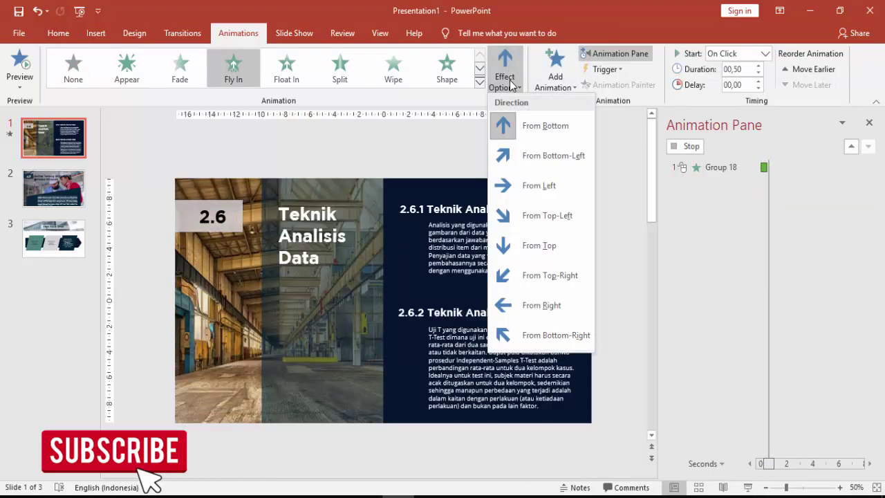
click(527, 184)
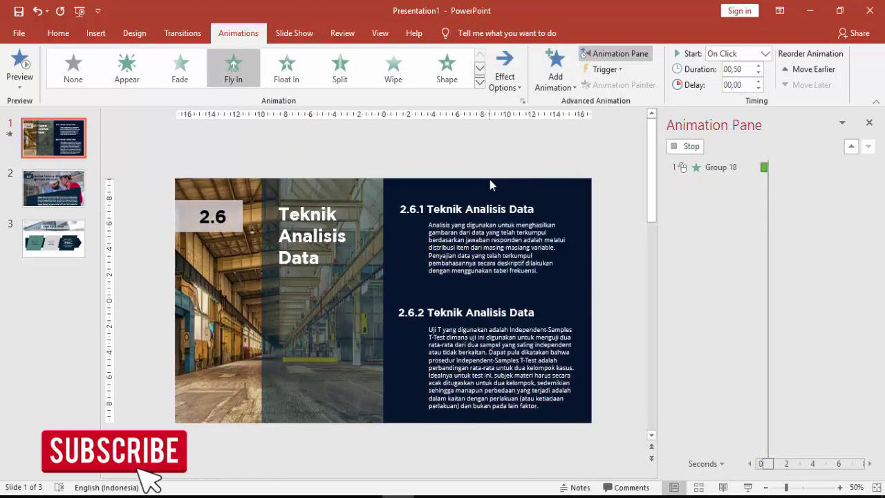
click(765, 53)
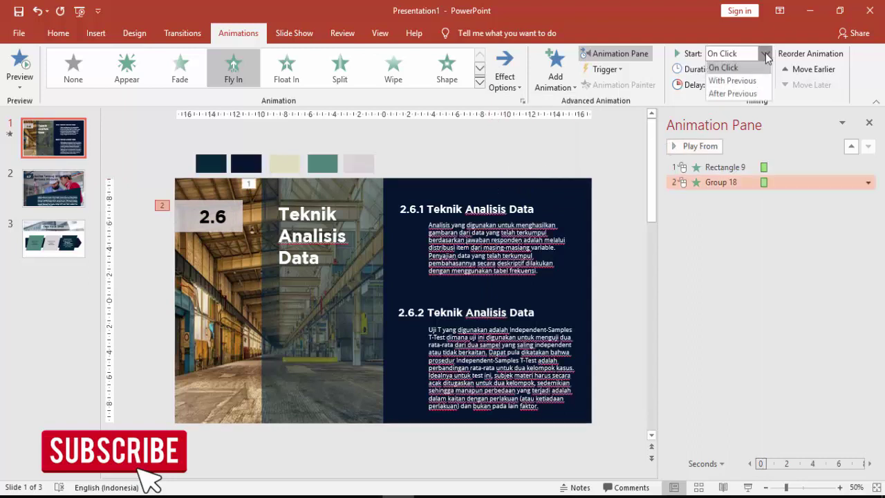
click(751, 95)
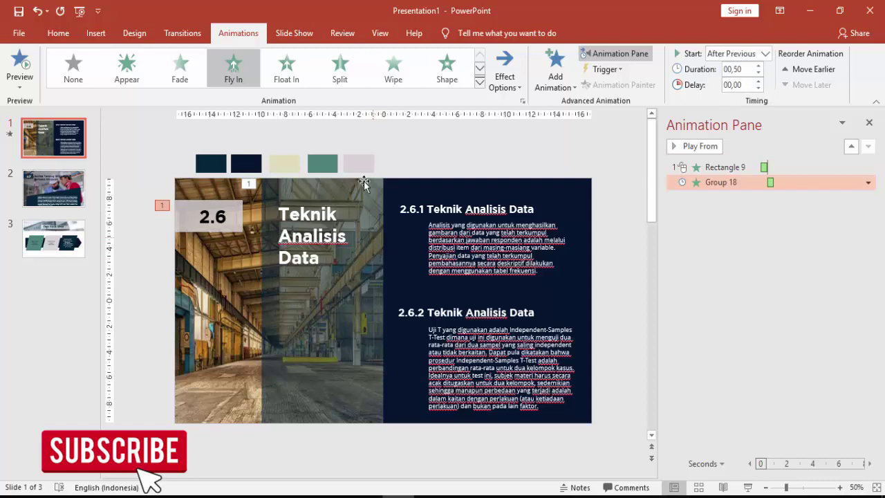
click(710, 166)
click(705, 146)
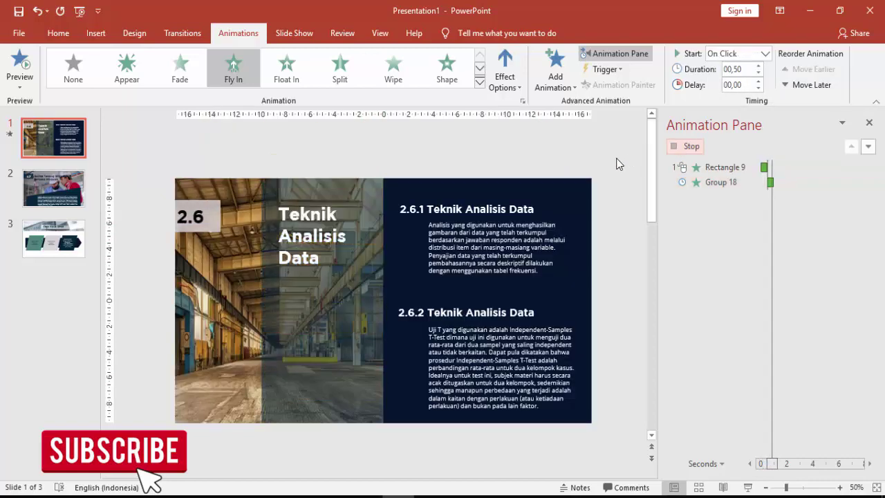
Apply the Basic Zoom entrance effect to the Teknik Analisis Data title.
click(334, 202)
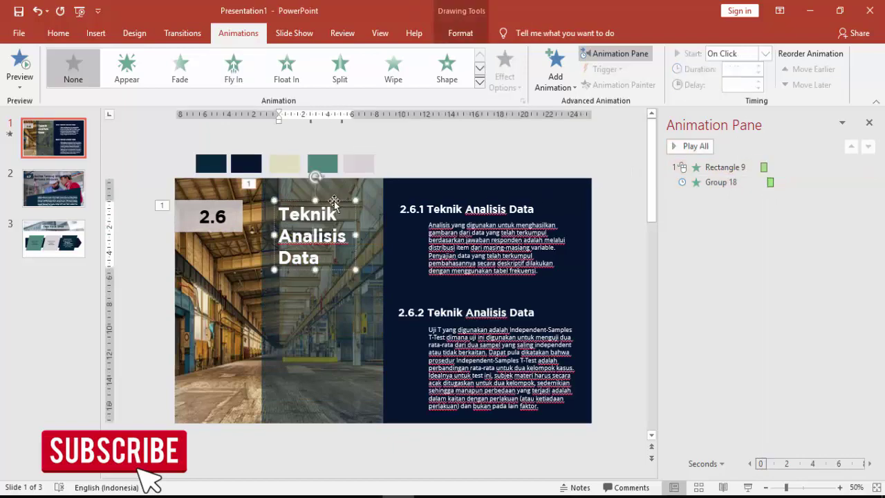
click(554, 76)
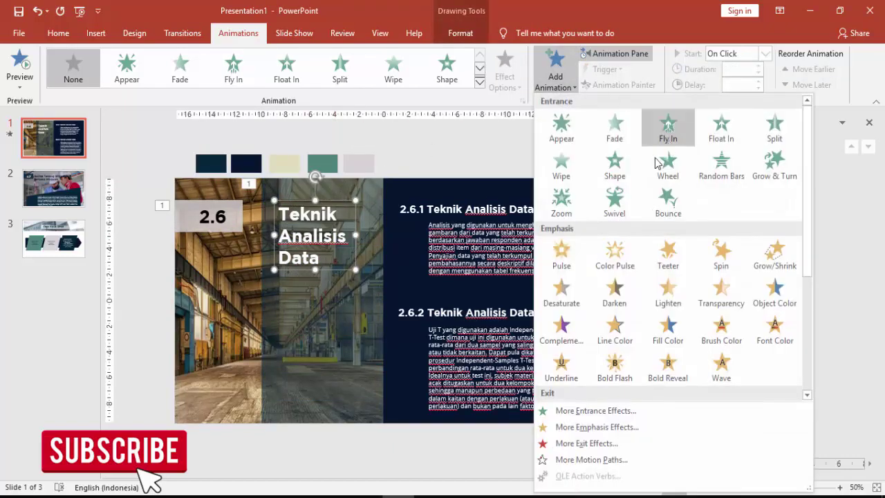
click(631, 410)
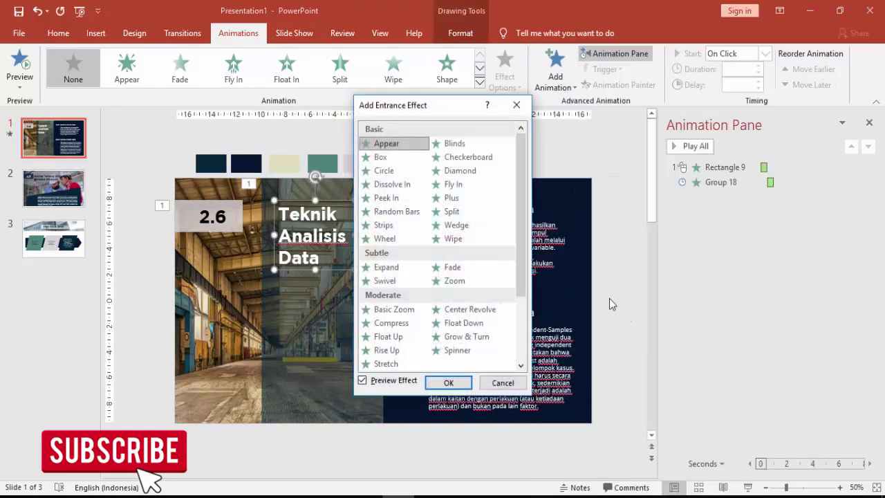
drag(521, 208, 521, 270)
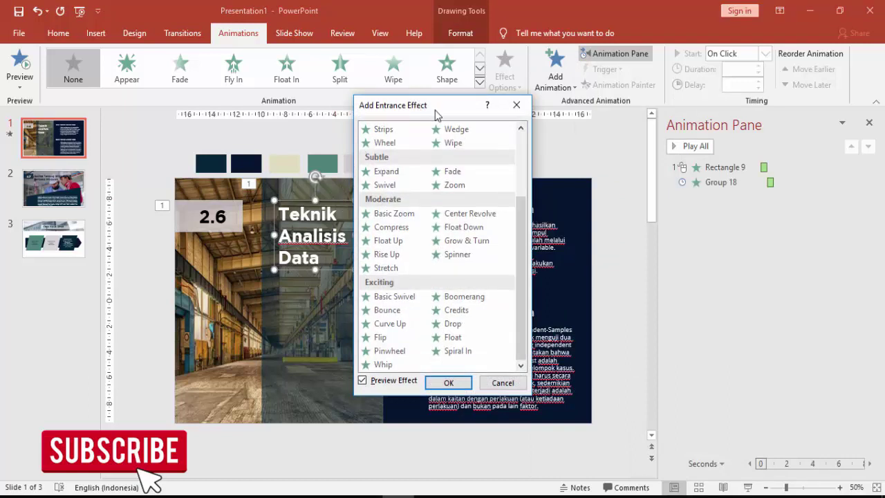
drag(435, 110, 509, 112)
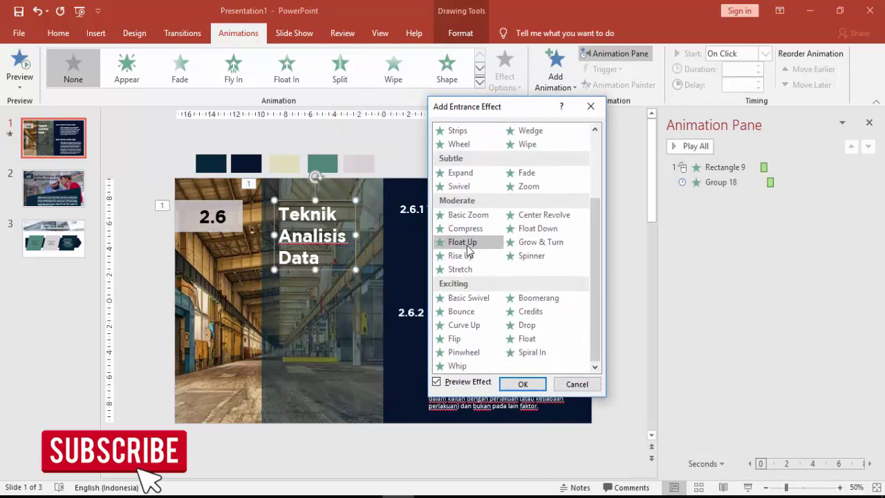
click(468, 216)
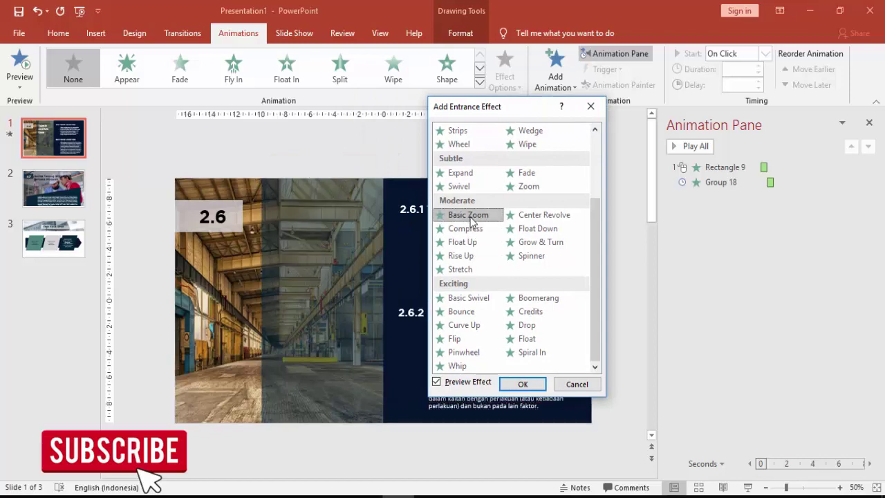
click(522, 384)
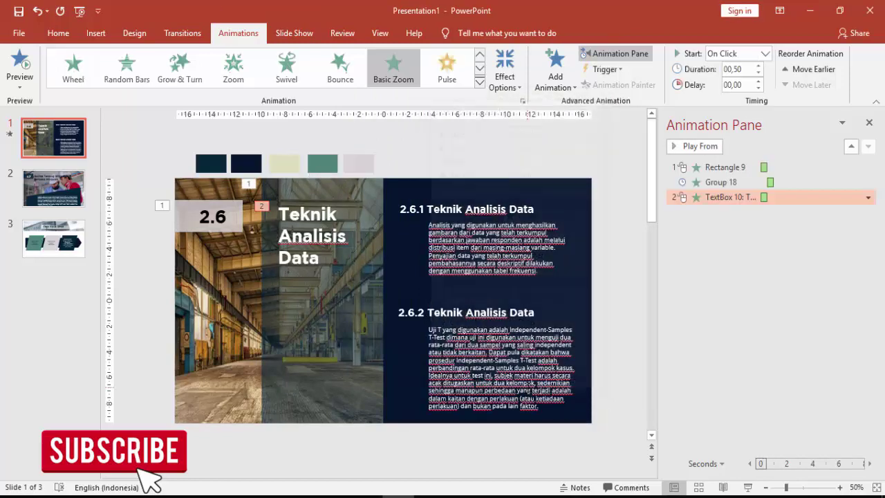
Set the zoom to start After Previous and preview the slide's animations from the start.
click(765, 54)
click(734, 96)
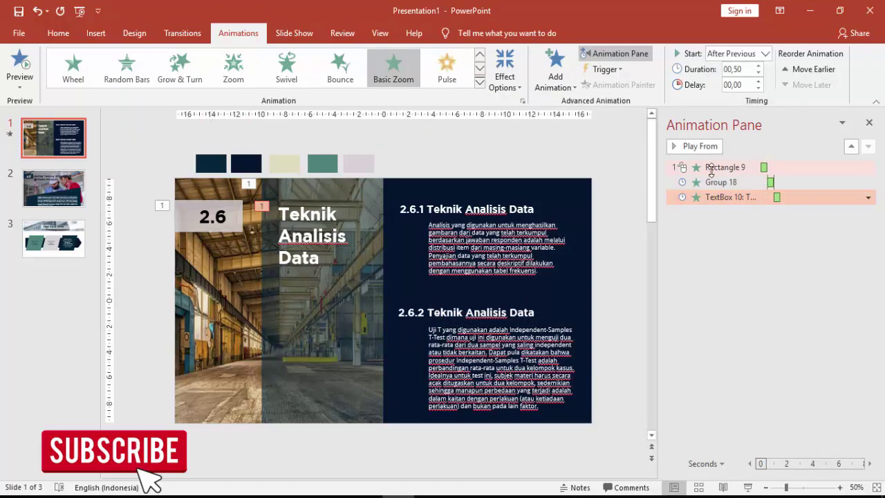
click(720, 168)
click(689, 146)
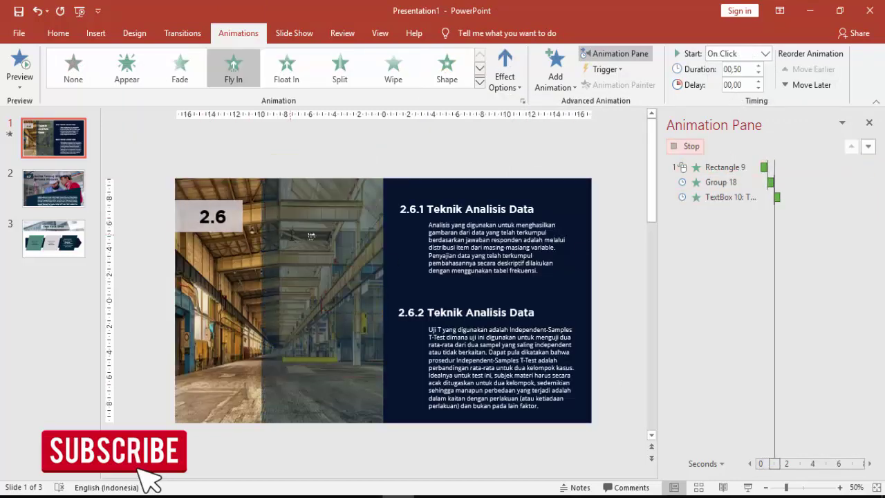
click(434, 201)
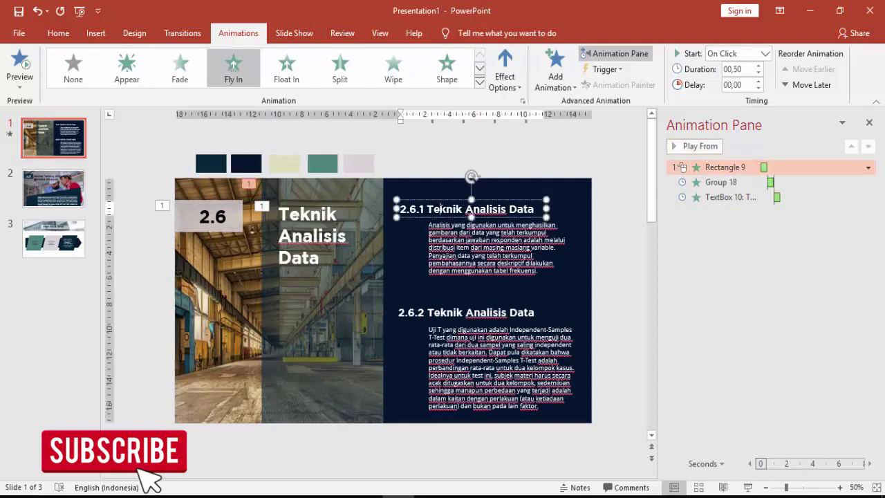
Add a Flip entrance to the 2.6.1 heading, shorten it to 00,25 seconds, and preview.
click(560, 88)
click(585, 407)
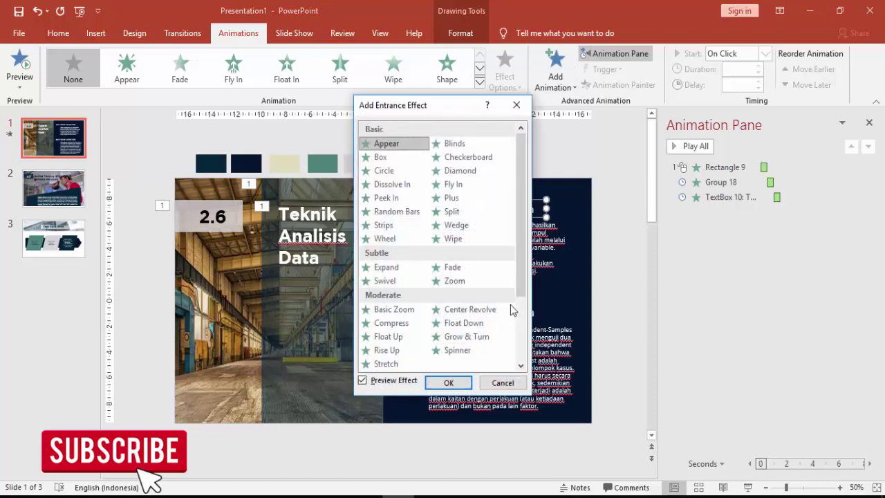
scroll(477, 277, down, 2)
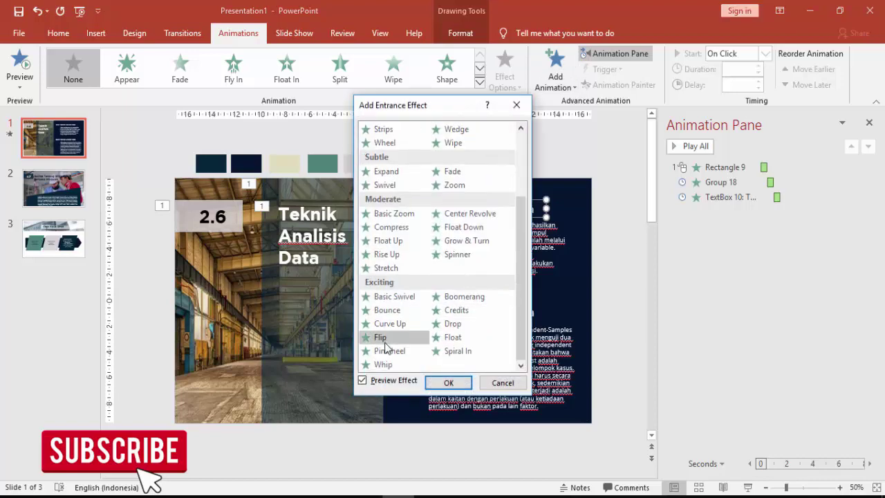
drag(440, 114, 283, 121)
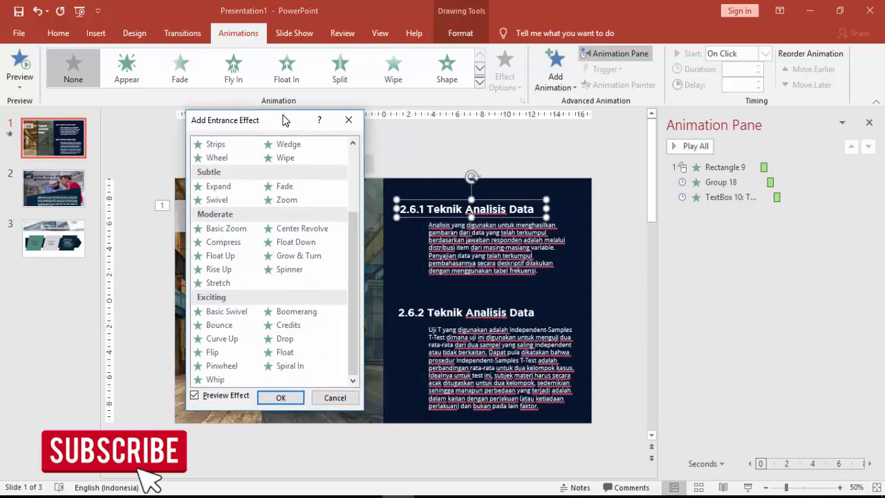
click(220, 353)
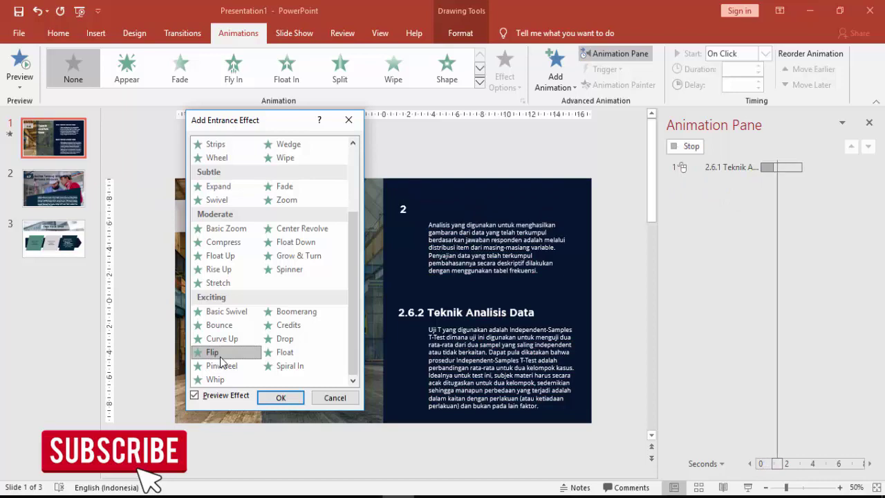
click(281, 397)
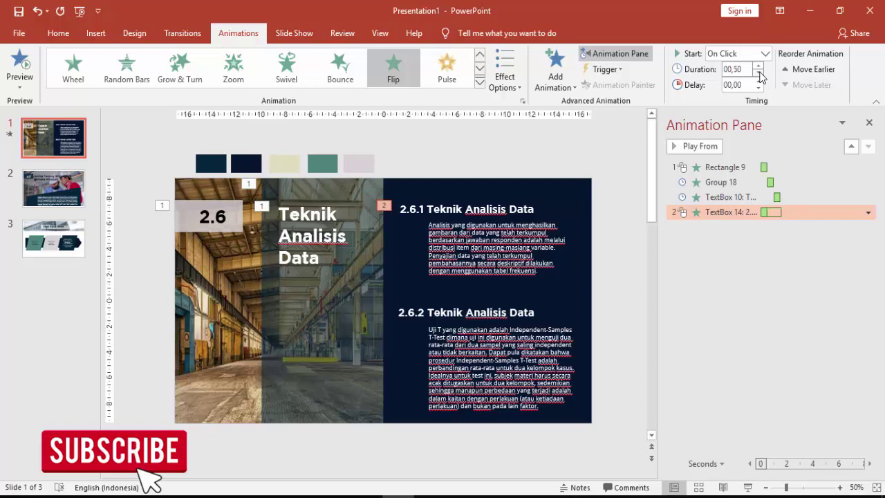
click(759, 73)
click(699, 146)
click(527, 218)
Apply the Float Down entrance effect to the paragraph under 2.6.1.
click(555, 69)
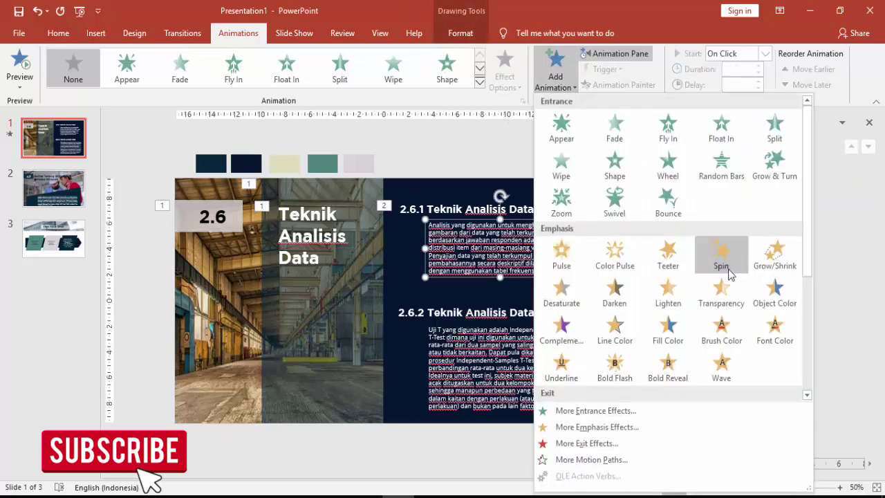
click(588, 411)
scroll(450, 315, down, 3)
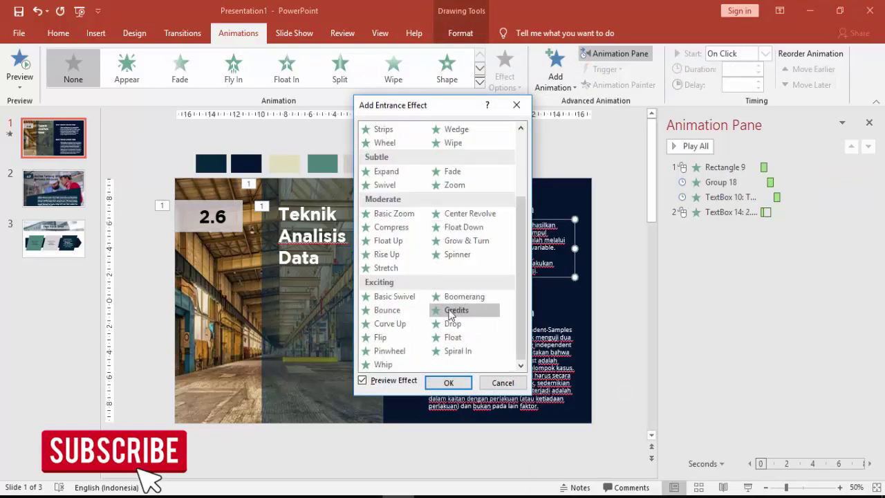
drag(474, 114, 271, 119)
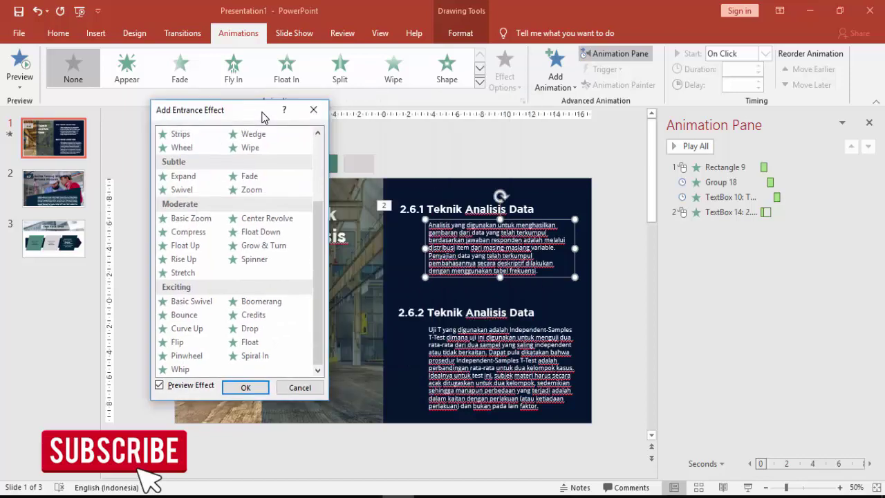
click(262, 234)
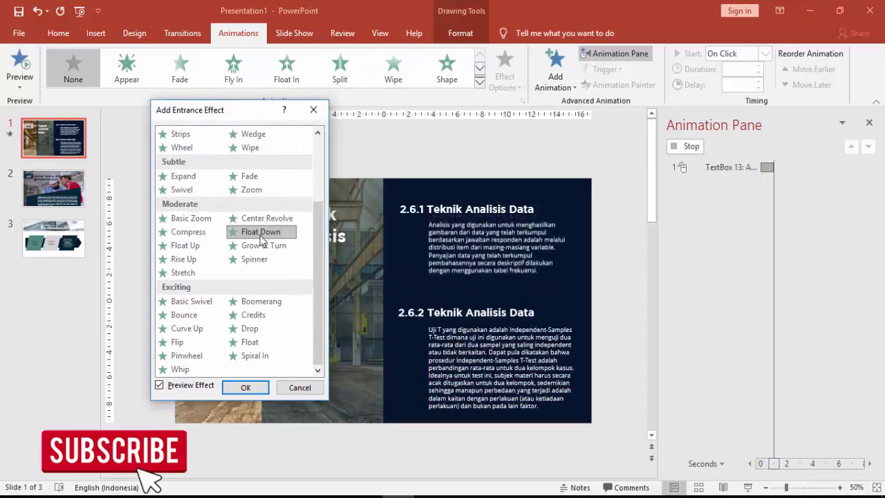
click(246, 388)
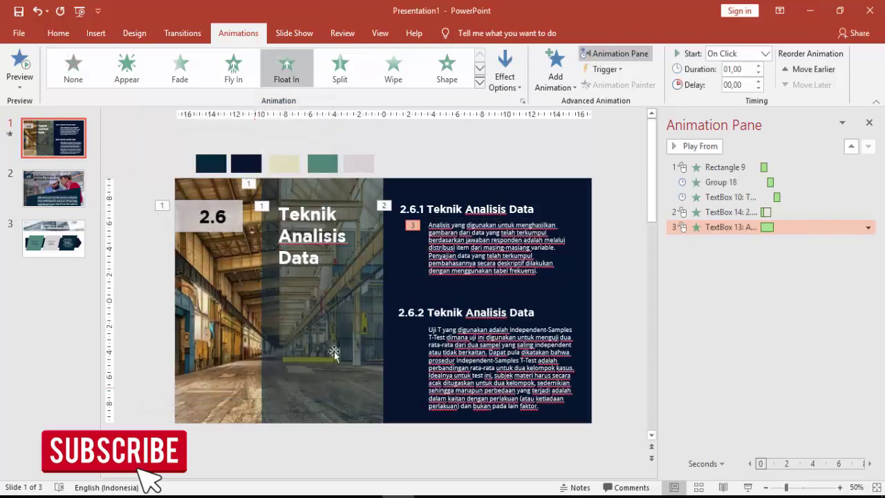
Set the paragraph's float to start After Previous and preview the slide's animations.
click(765, 53)
click(753, 92)
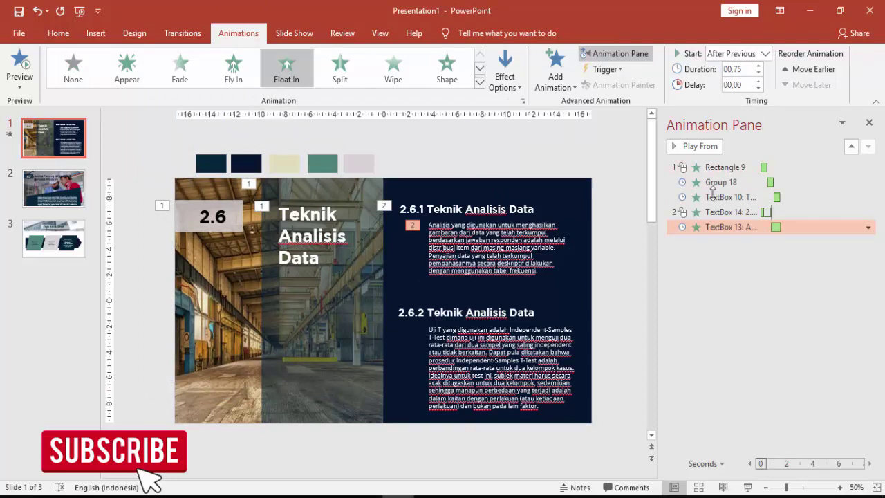
click(700, 146)
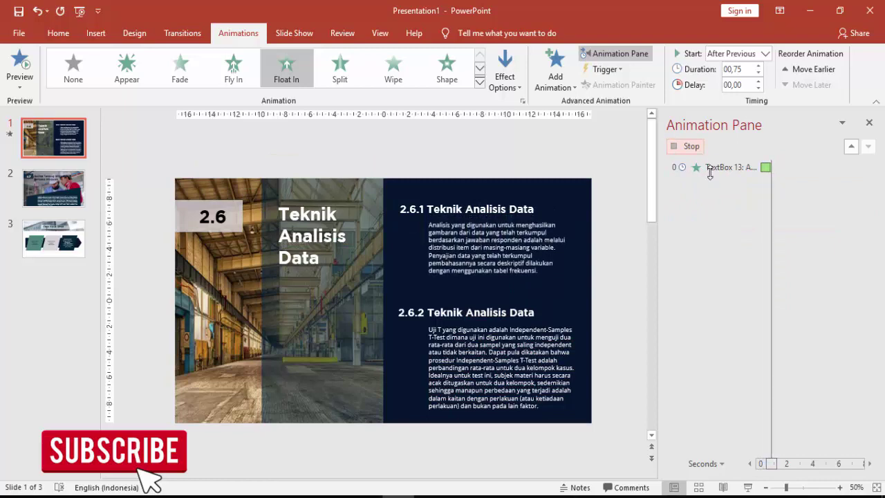
click(504, 201)
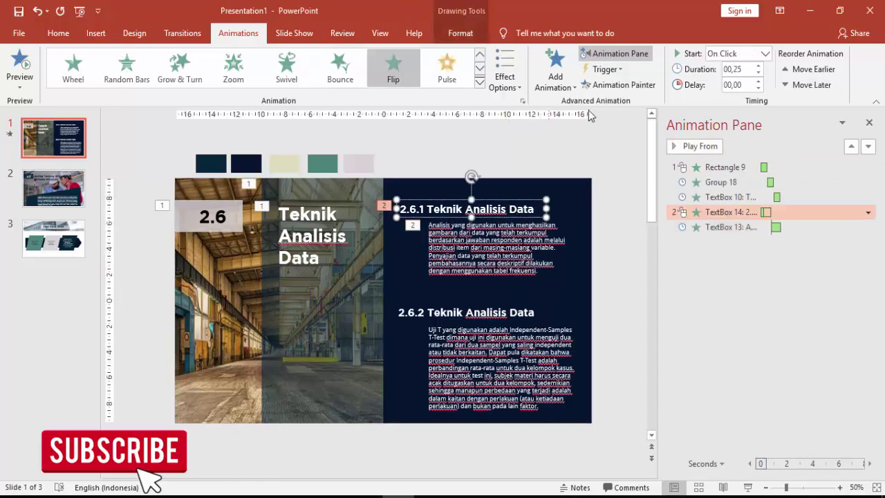
Use Animation Painter to copy the 2.6.1 heading and paragraph animations onto 2.6.2, then preview.
click(617, 84)
click(508, 315)
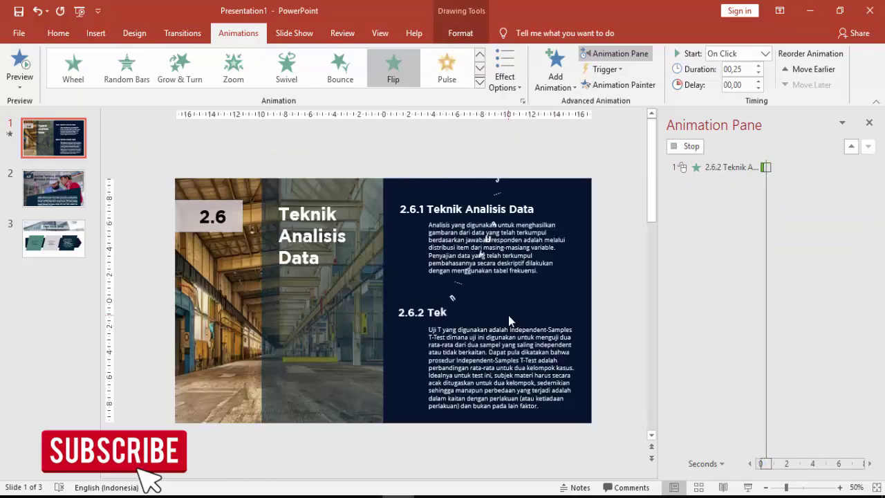
click(522, 260)
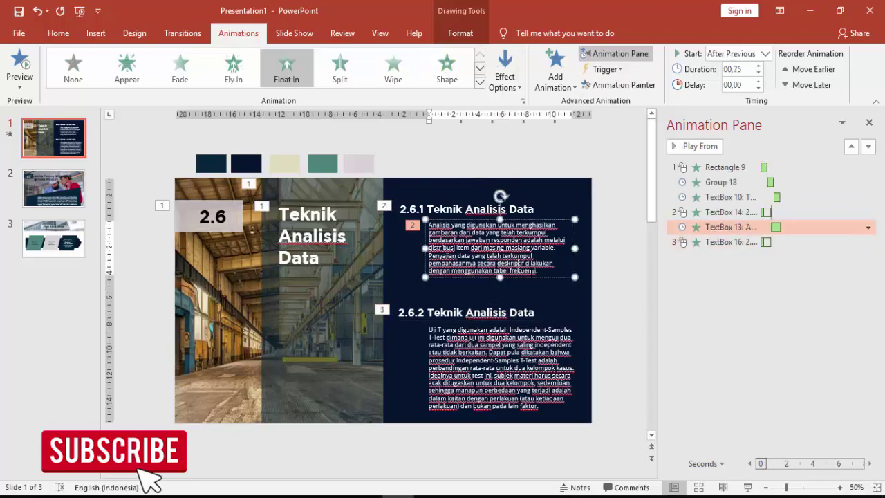
key(Escape)
click(617, 85)
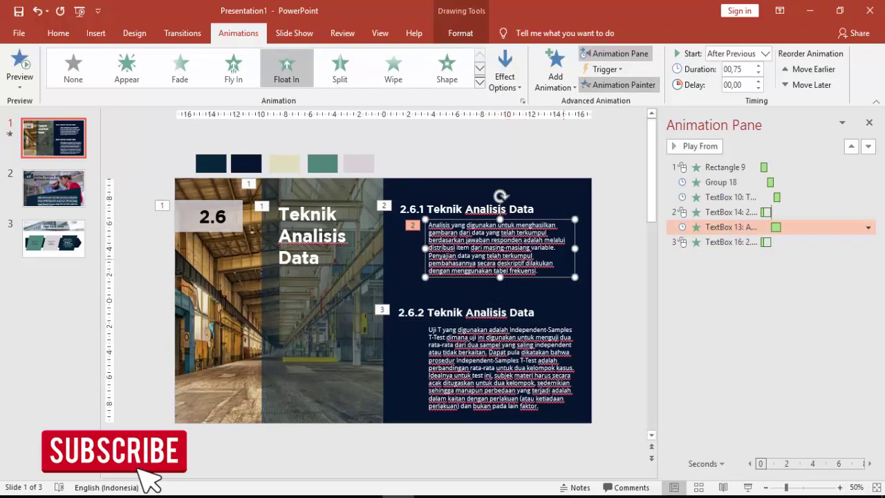
click(533, 343)
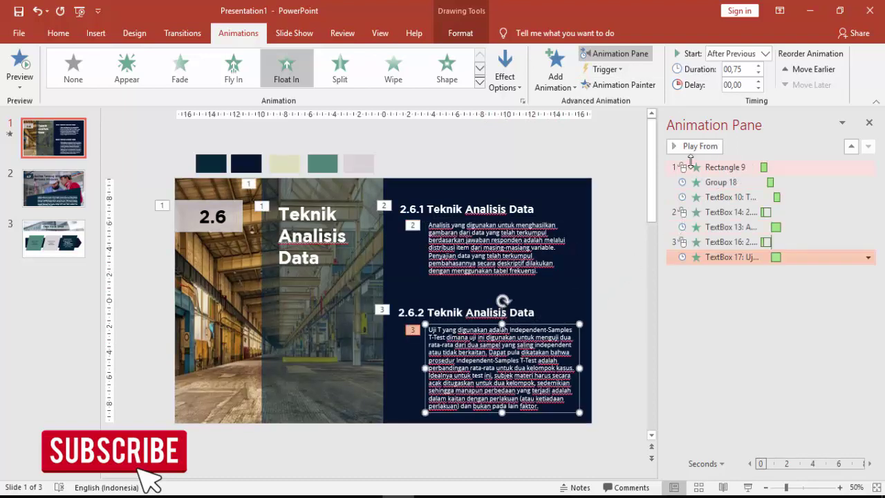
click(695, 172)
click(698, 150)
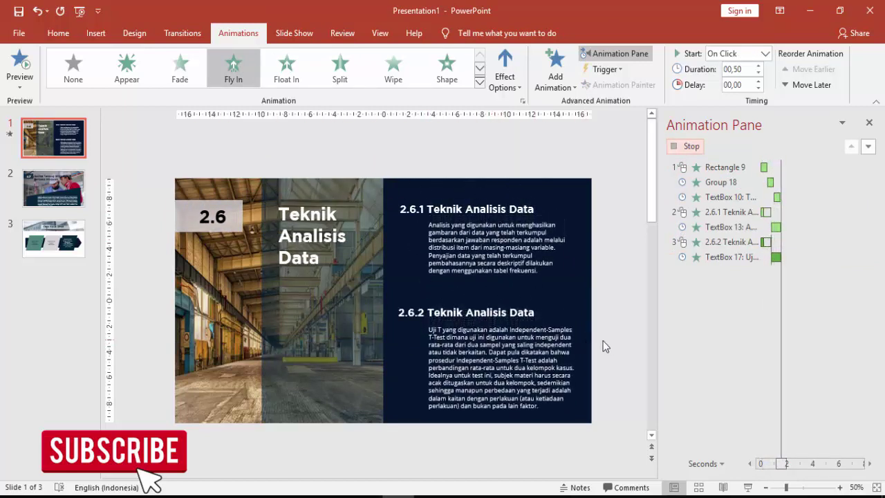
On slide 2, give the grouped 2.7 number box a Fly In entrance from the left.
click(79, 195)
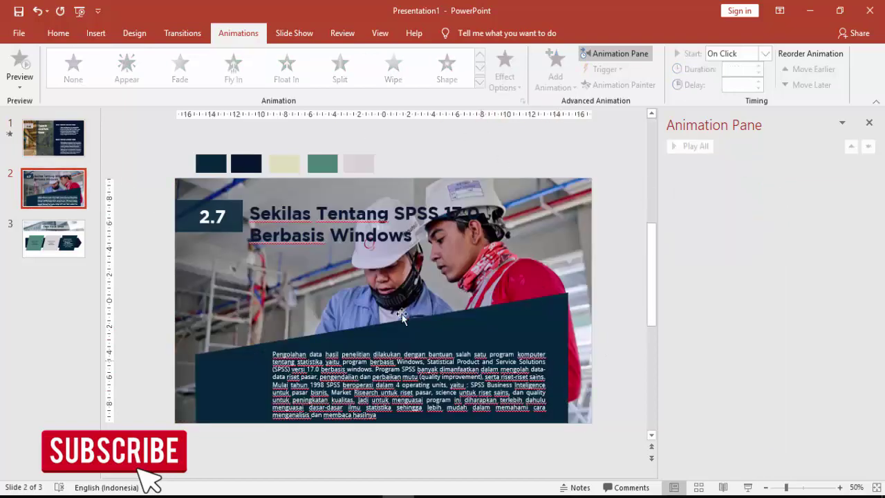
click(235, 215)
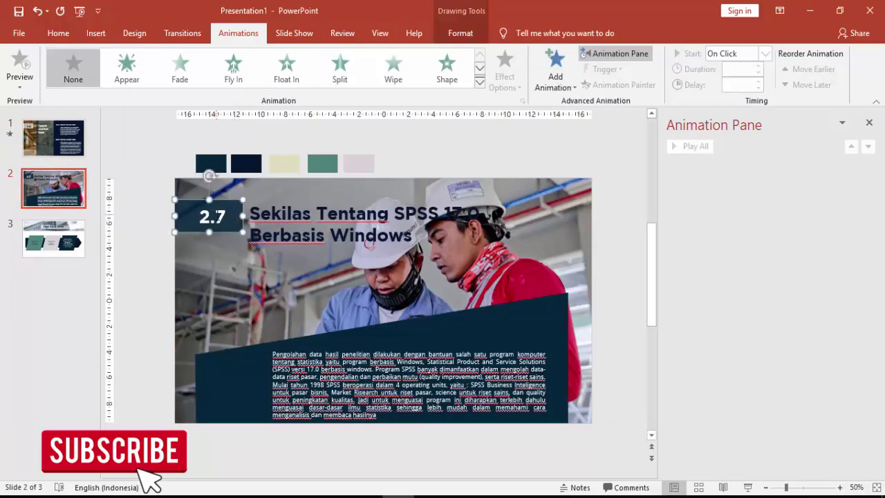
click(212, 216)
click(283, 206)
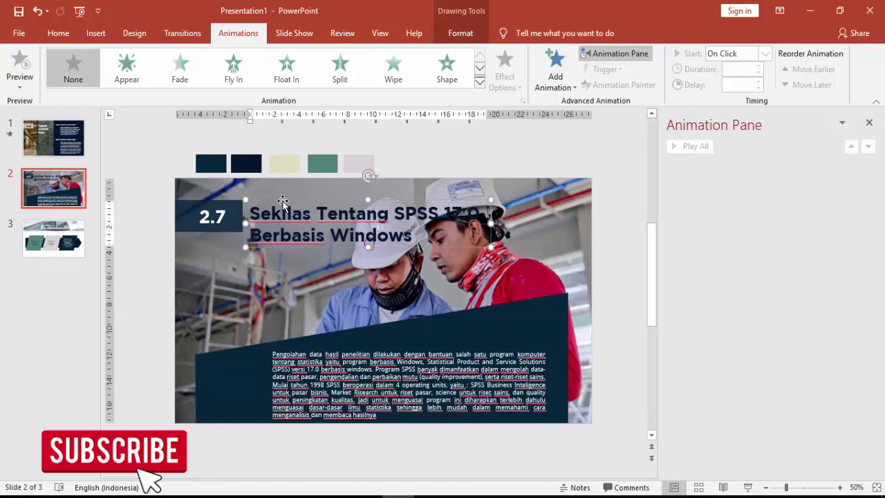
click(220, 217)
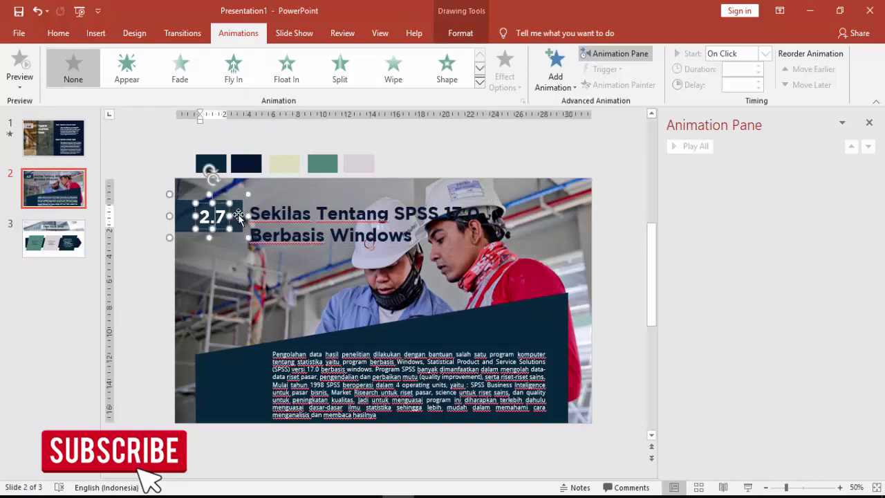
click(244, 216)
click(550, 72)
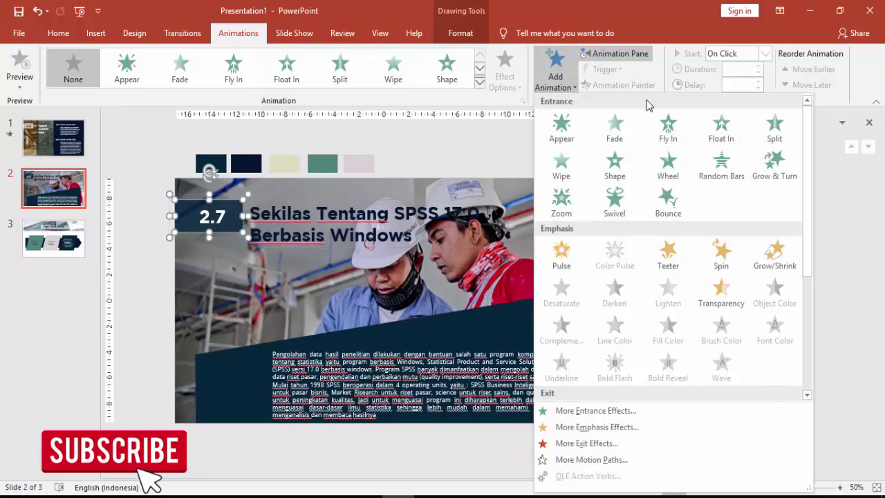
click(670, 127)
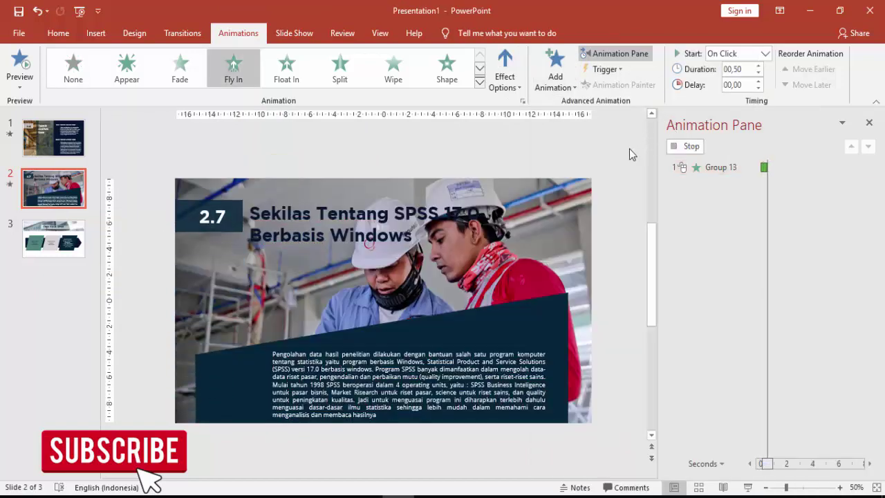
click(516, 64)
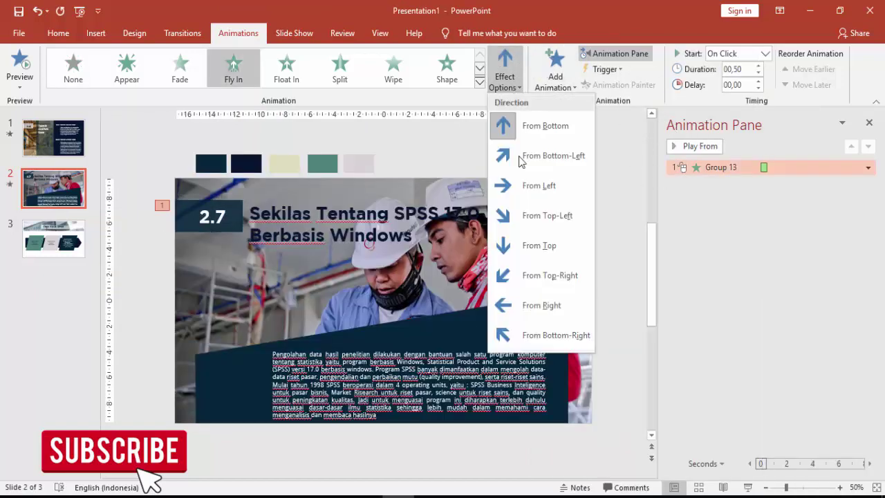
click(523, 189)
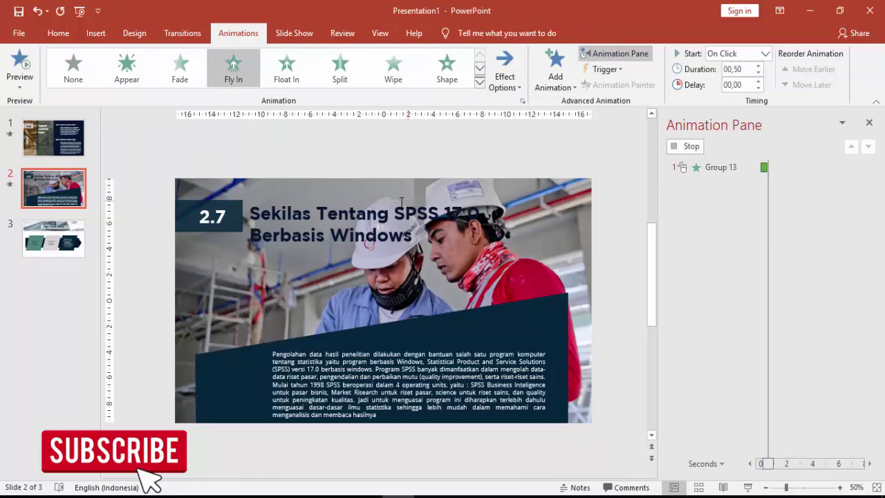
click(360, 205)
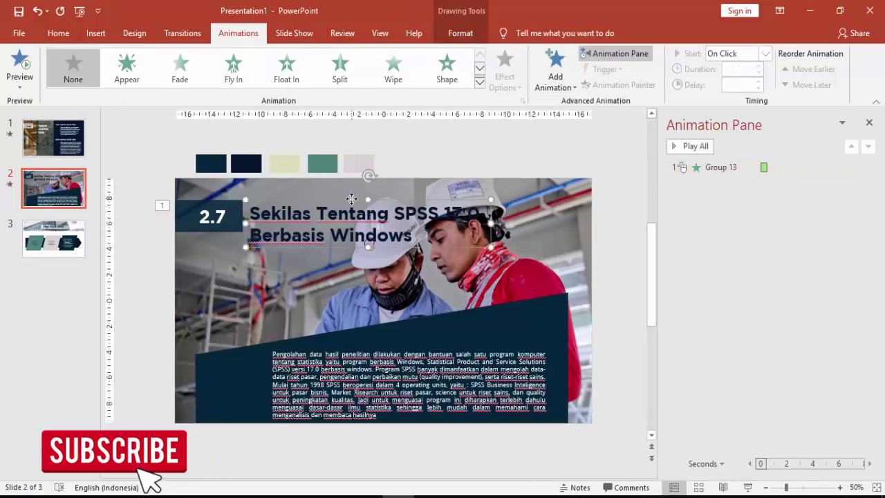
Apply a Fly In from the left entrance to the slide 2 title.
click(555, 69)
click(668, 127)
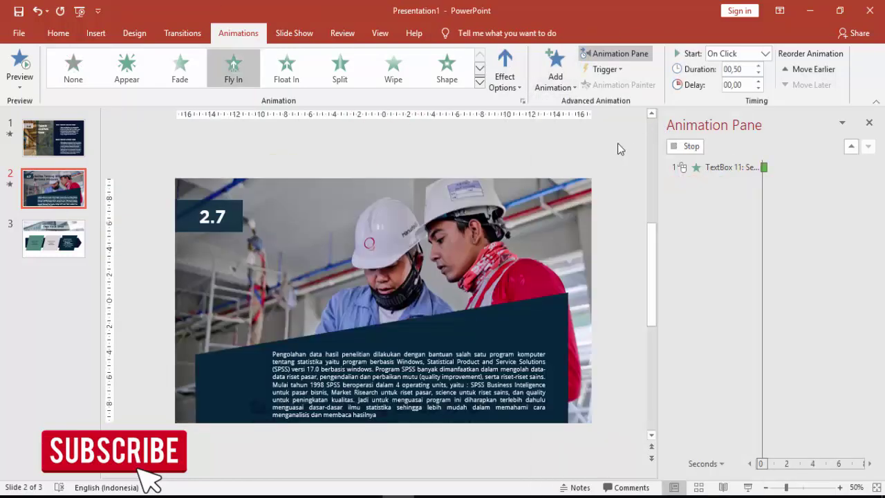
click(511, 65)
click(527, 183)
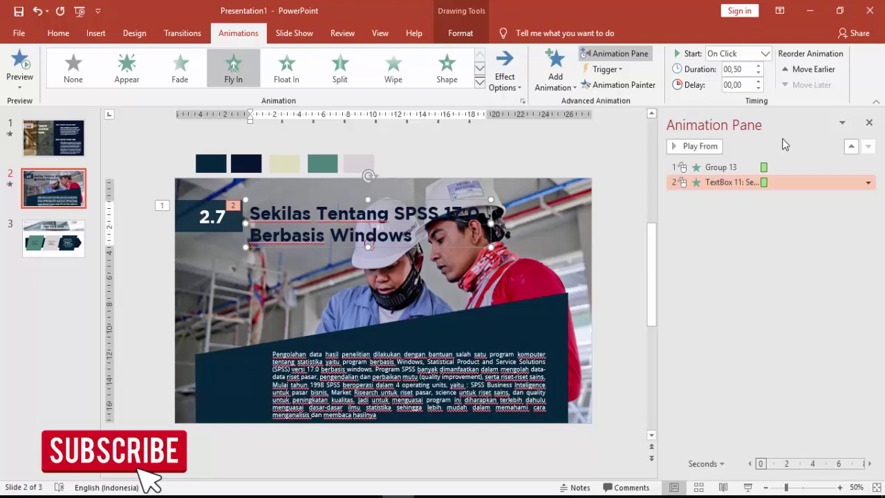
Set the title animation to start After Previous with a 00,25 duration.
click(199, 216)
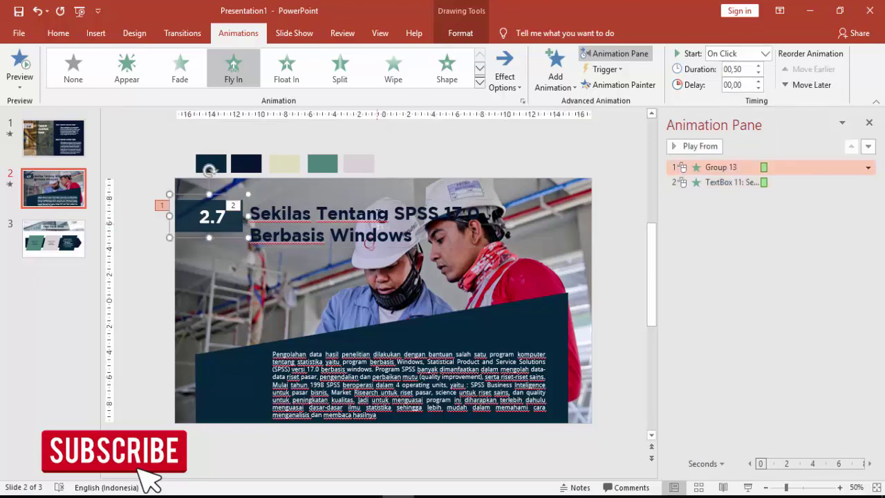
click(379, 209)
click(381, 203)
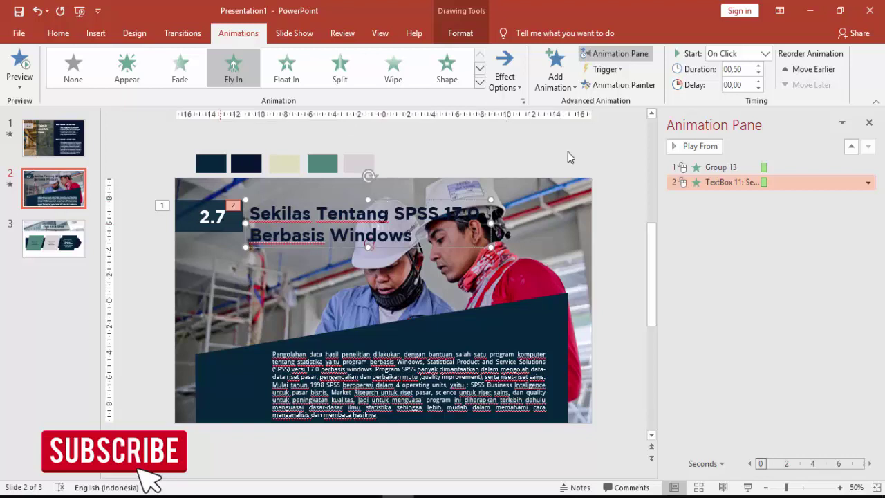
click(766, 53)
click(753, 94)
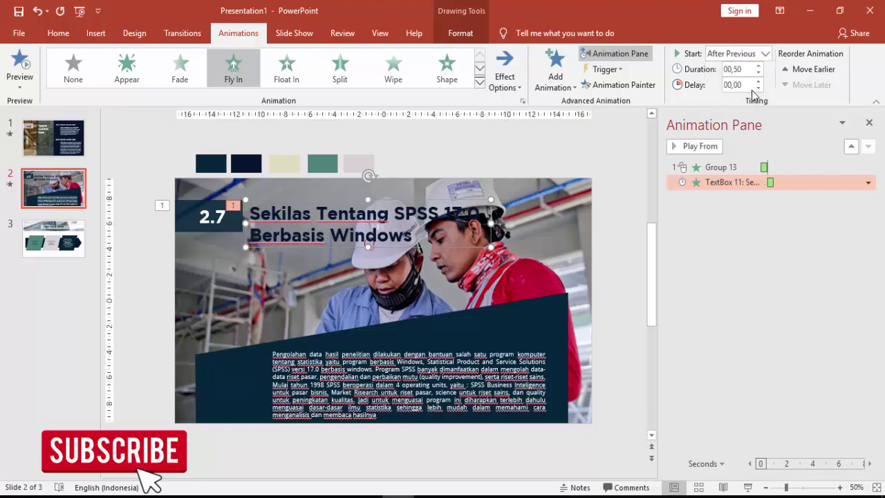
click(759, 74)
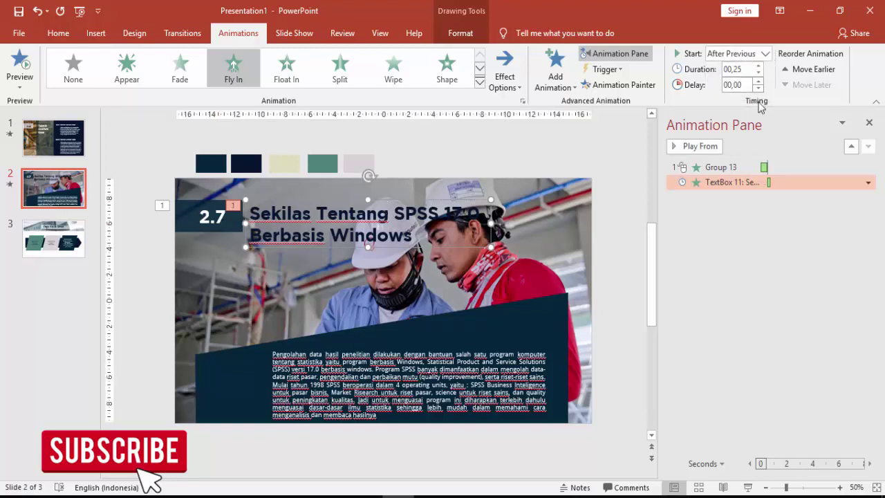
Set the title's Fly In effect to animate text by letter with 6% delay between letters.
right_click(788, 181)
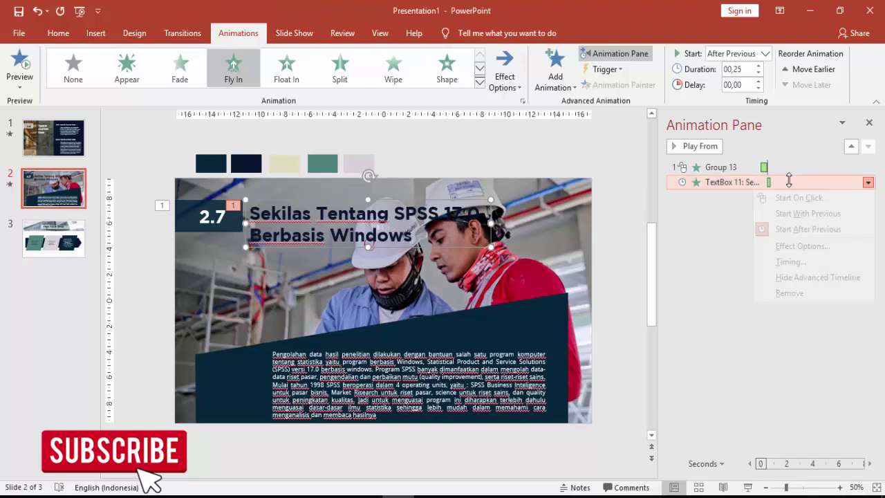
click(802, 246)
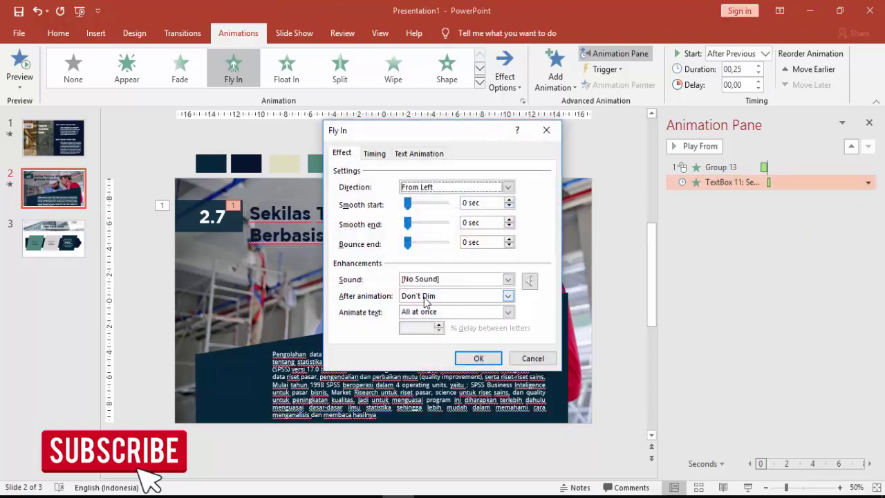
click(429, 312)
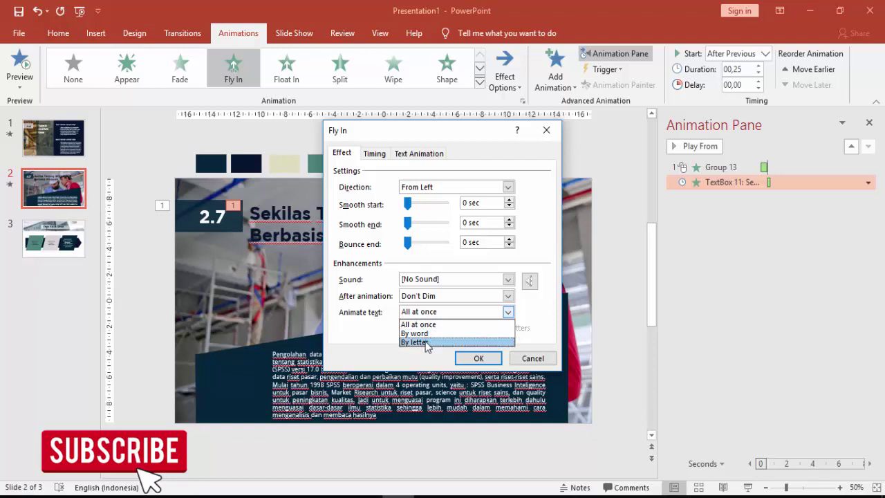
click(420, 342)
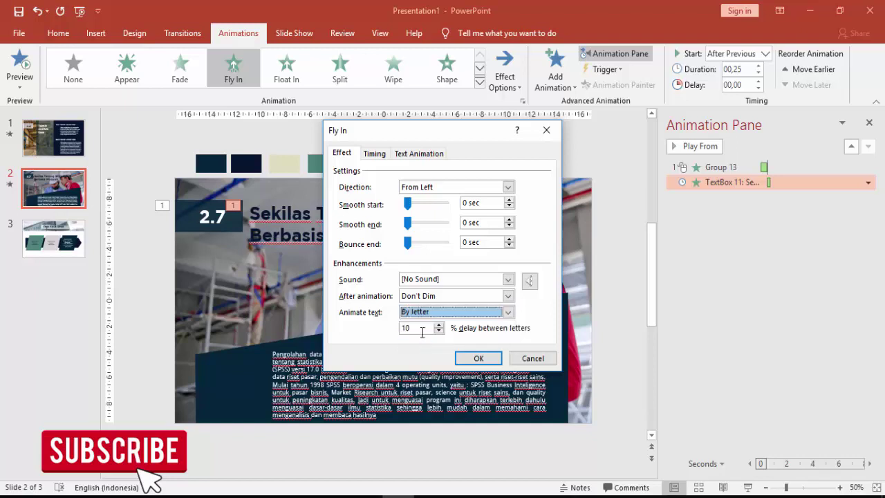
drag(422, 331, 397, 330)
text(60)
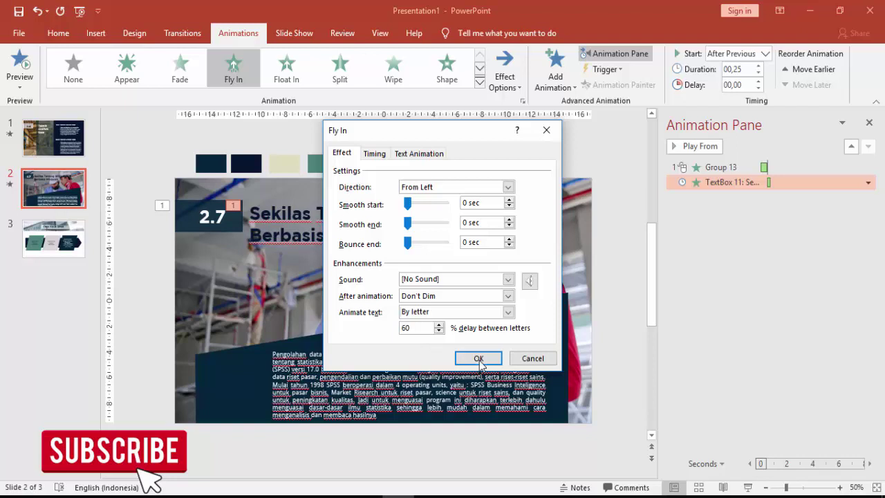
click(479, 360)
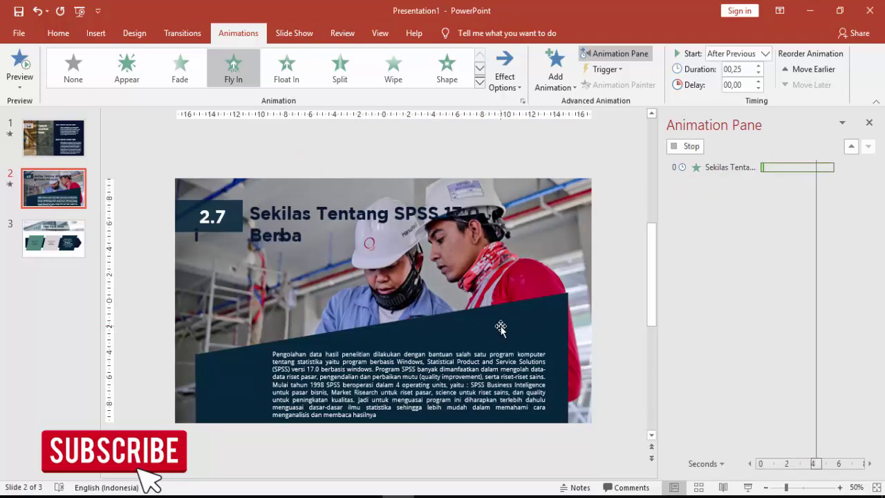
Select the dark navy panel and preview Fly In, Strips and Wheel entrances on it.
click(522, 322)
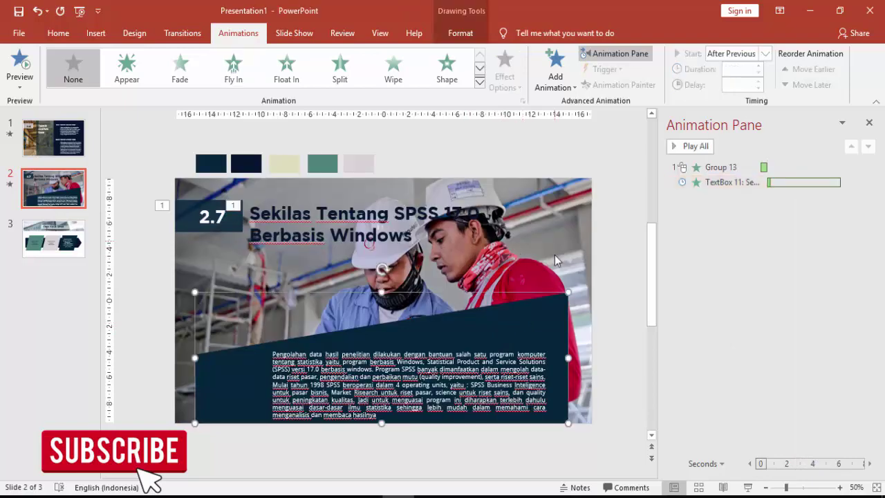
click(555, 69)
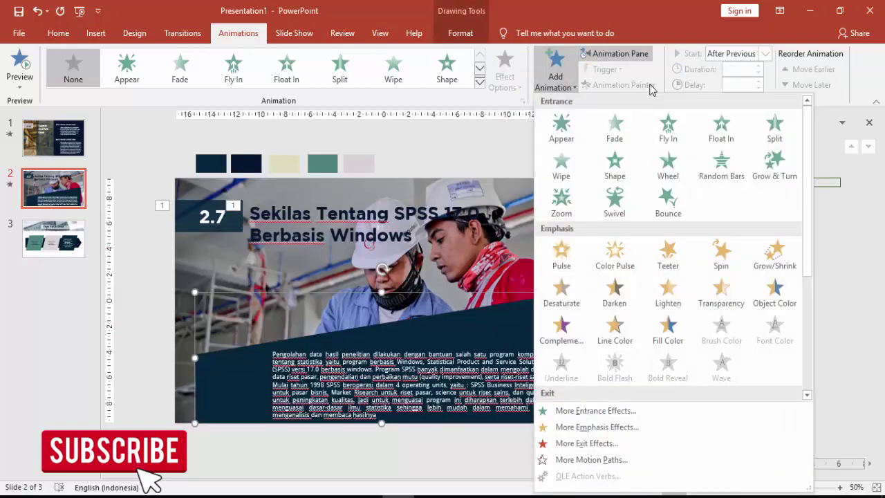
click(605, 413)
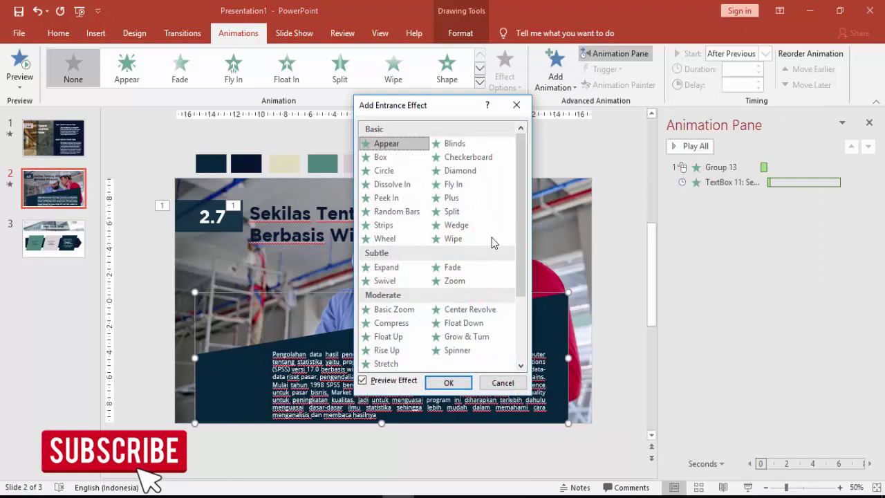
click(461, 186)
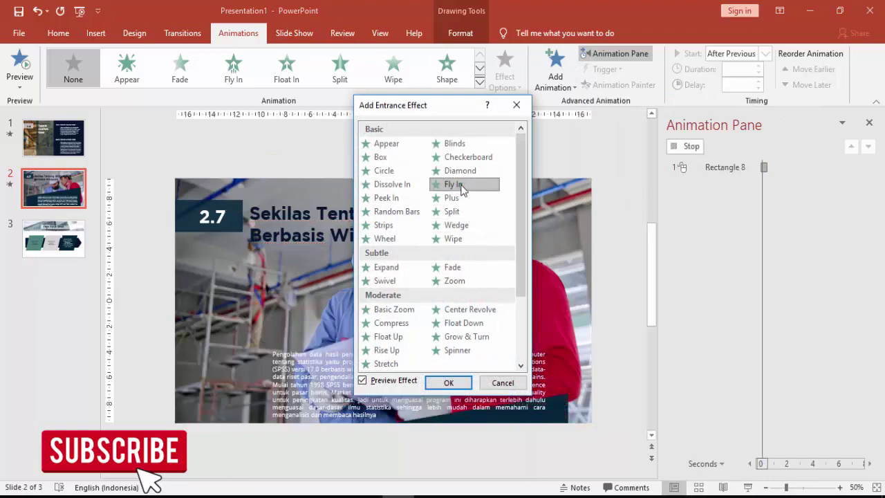
click(380, 226)
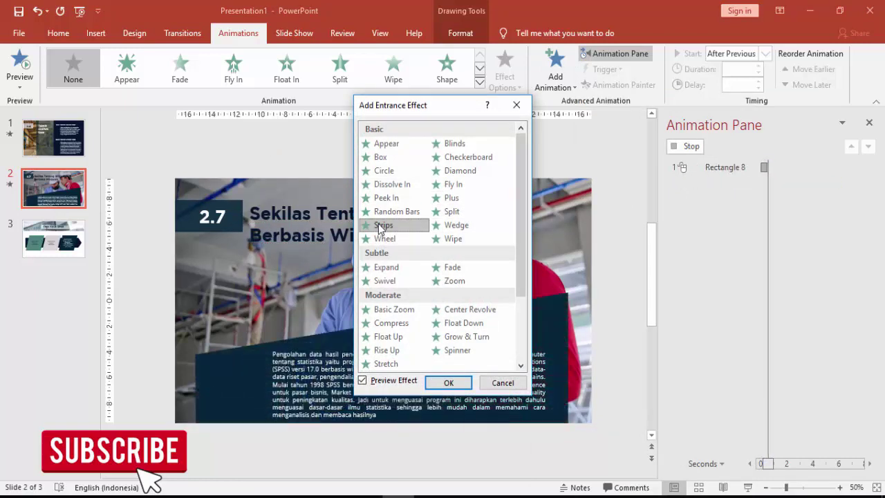
click(382, 238)
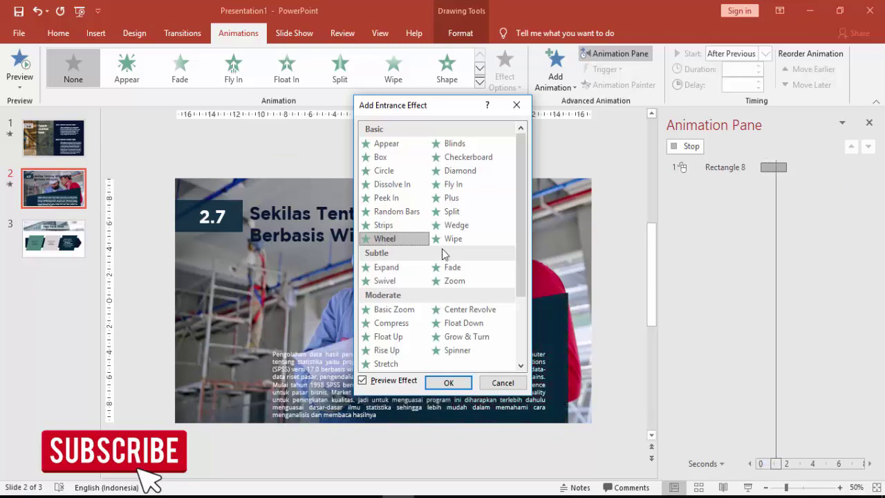
Preview Expand, Swivel, Basic Zoom and Compress, then apply Float Up to the panel.
drag(464, 105, 663, 104)
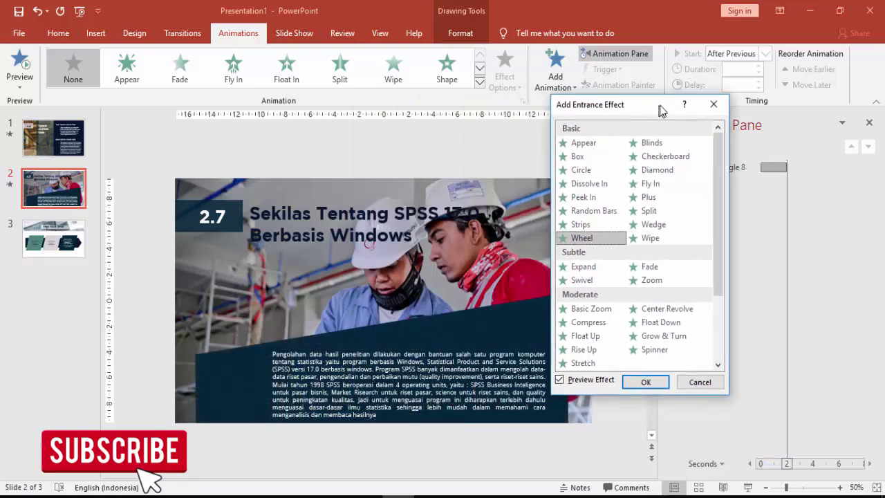
click(588, 267)
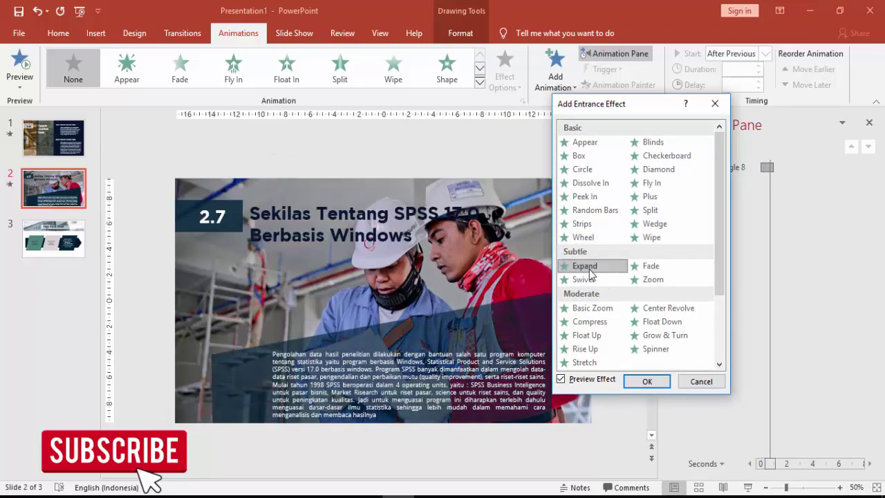
click(588, 280)
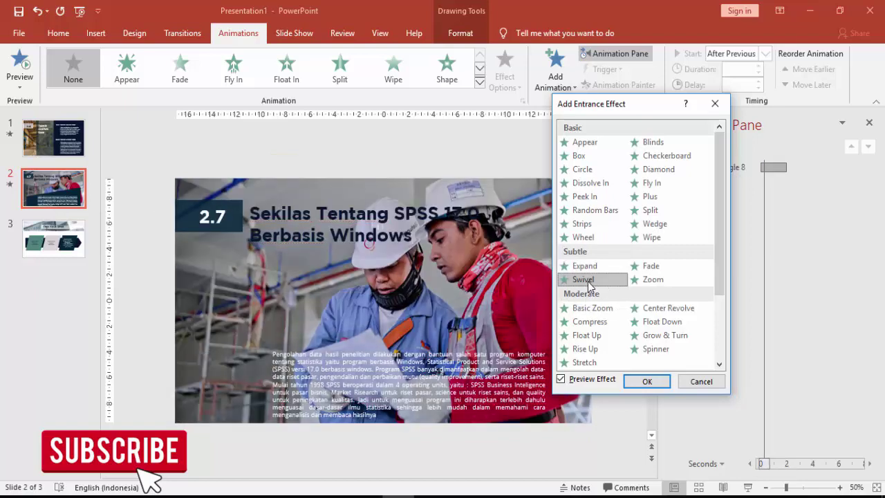
click(591, 308)
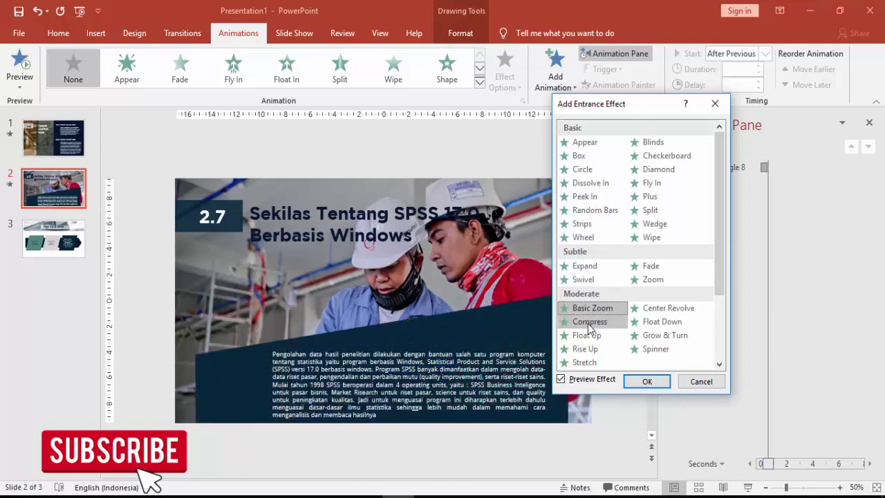
click(589, 323)
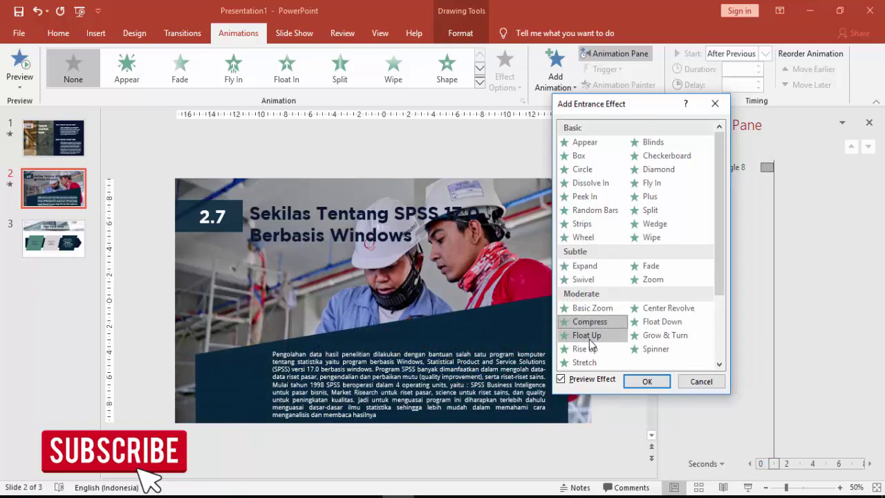
click(588, 336)
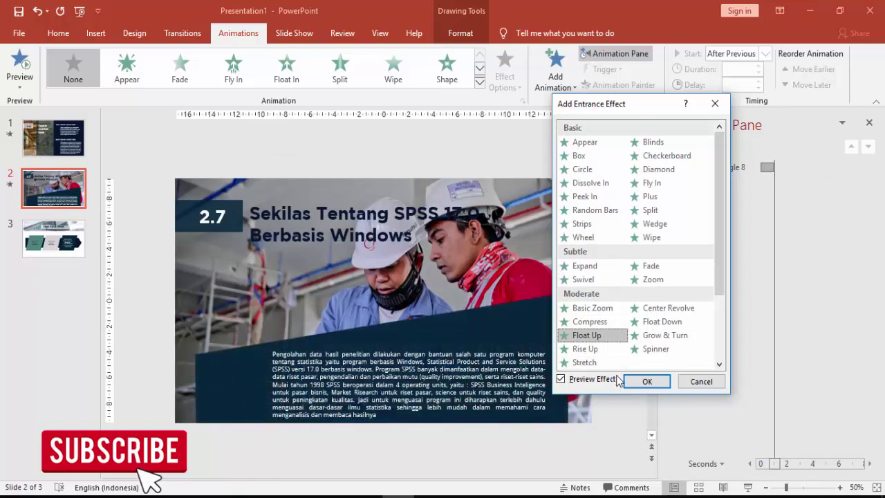
click(639, 381)
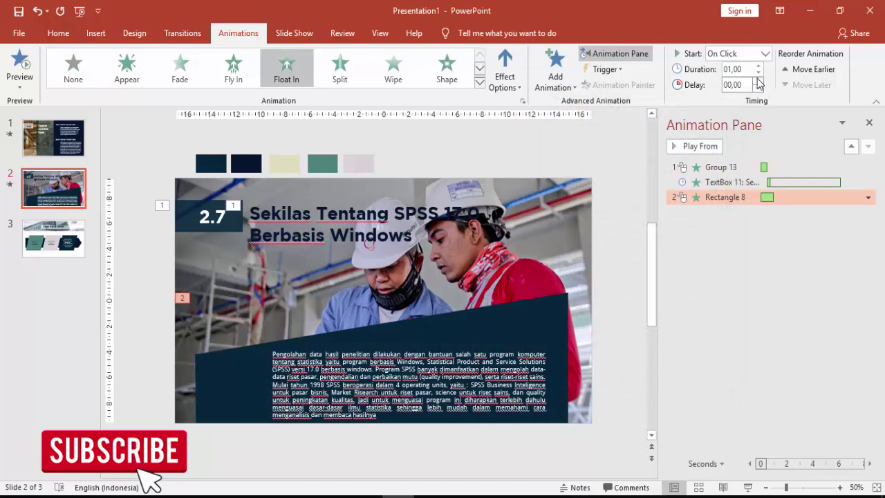
Give the slide 2 body text paragraph a Rise Up entrance.
click(409, 360)
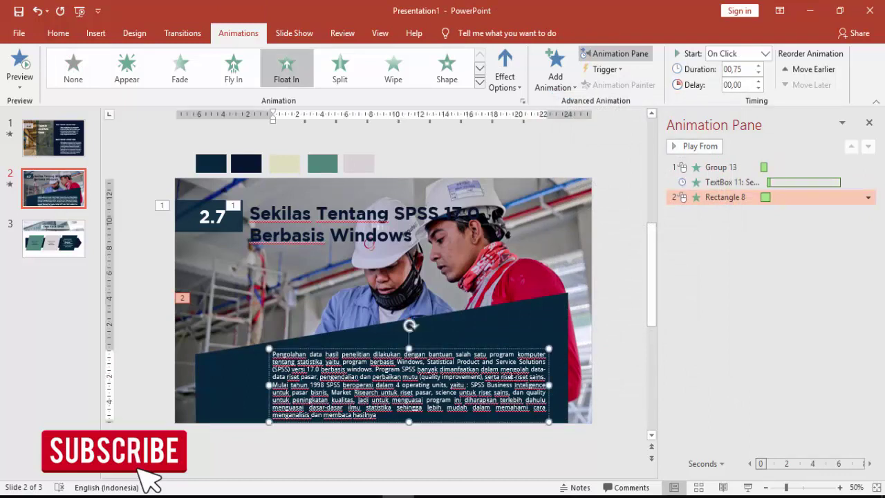
click(555, 72)
click(585, 412)
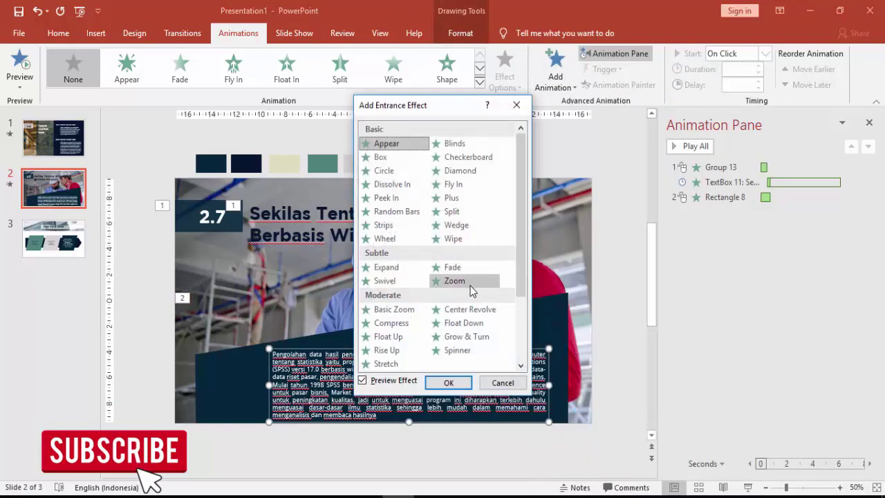
scroll(475, 284, down, 1)
scroll(484, 294, down, 1)
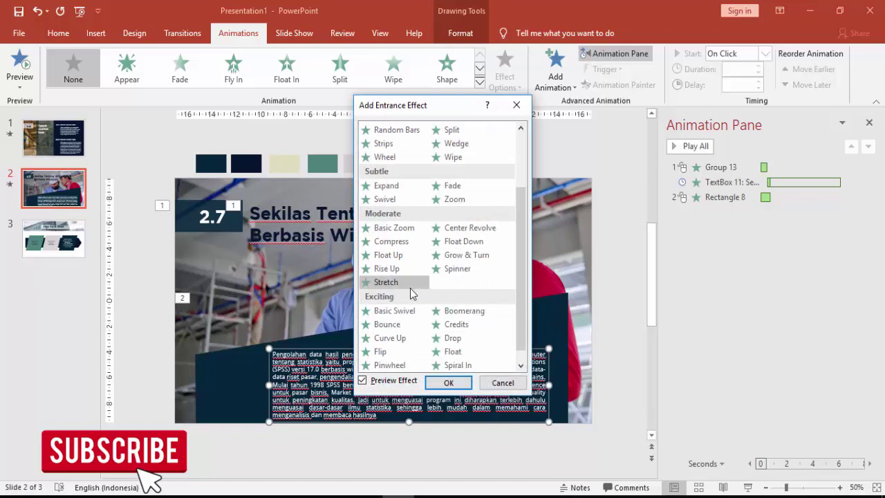
click(387, 271)
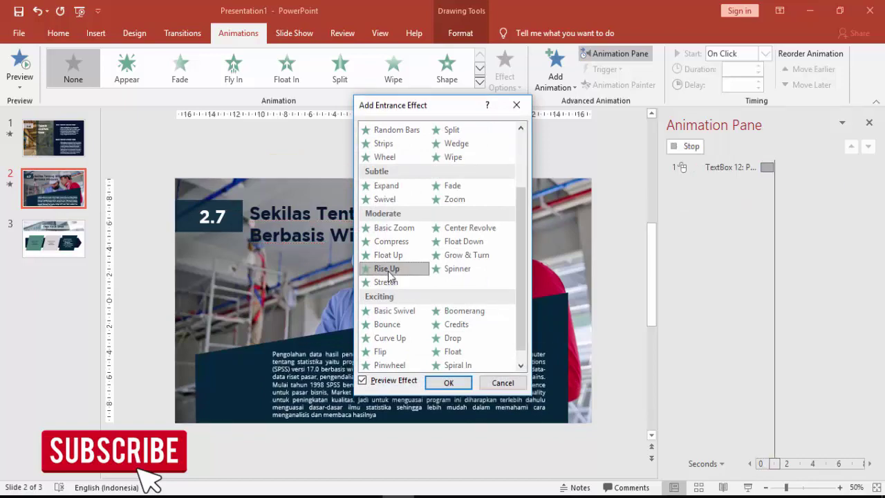
click(448, 382)
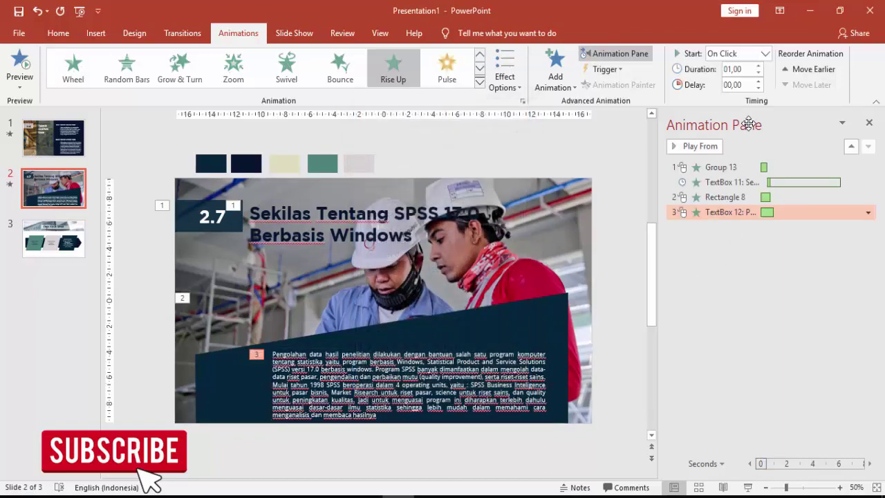
Make the body text start After Previous and preview slide 2's animations from the first.
click(761, 53)
click(747, 93)
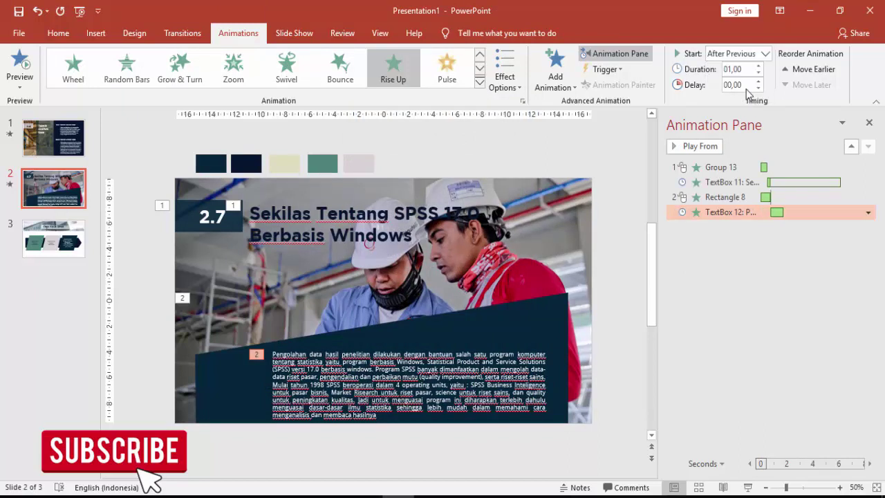
click(722, 167)
click(696, 146)
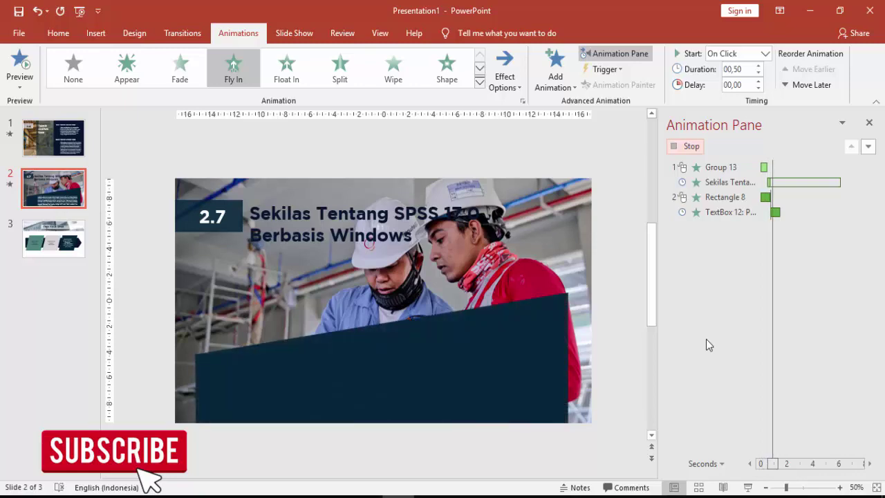
On slide 3, add a Fade entrance to the Cara Kerja SPSS title, then remove it.
scroll(277, 224, down, 1)
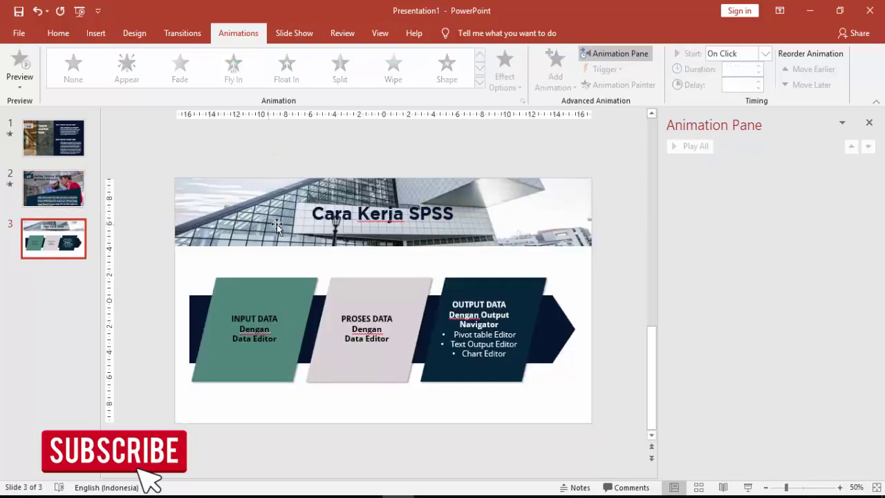
click(371, 212)
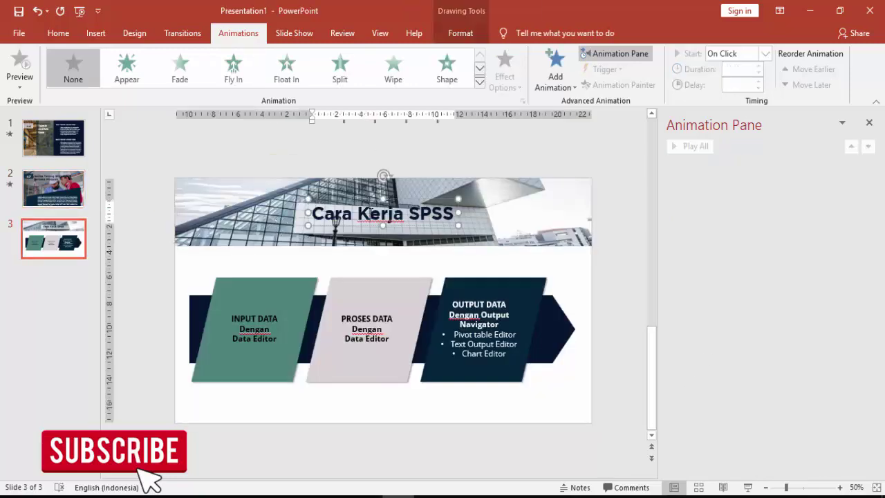
click(368, 201)
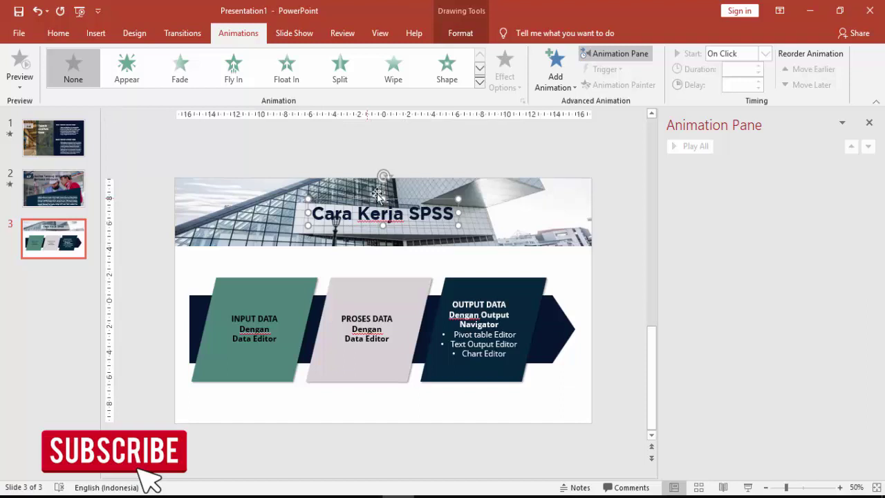
click(555, 72)
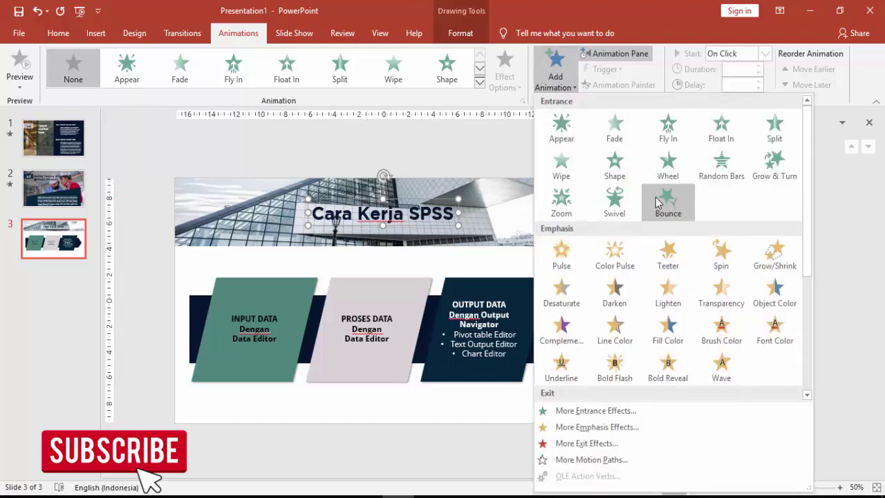
click(615, 128)
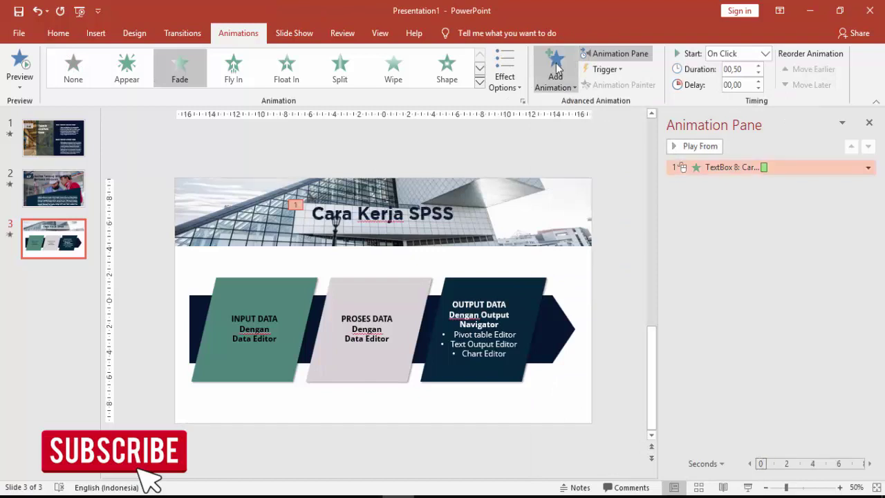
click(867, 168)
click(774, 280)
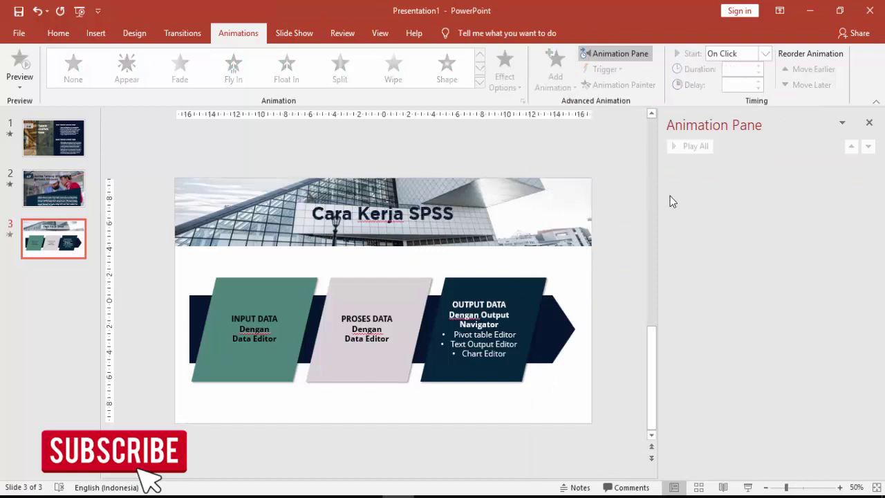
Apply a Bounce entrance to the Cara Kerja SPSS title after previewing Flip.
click(425, 208)
click(553, 69)
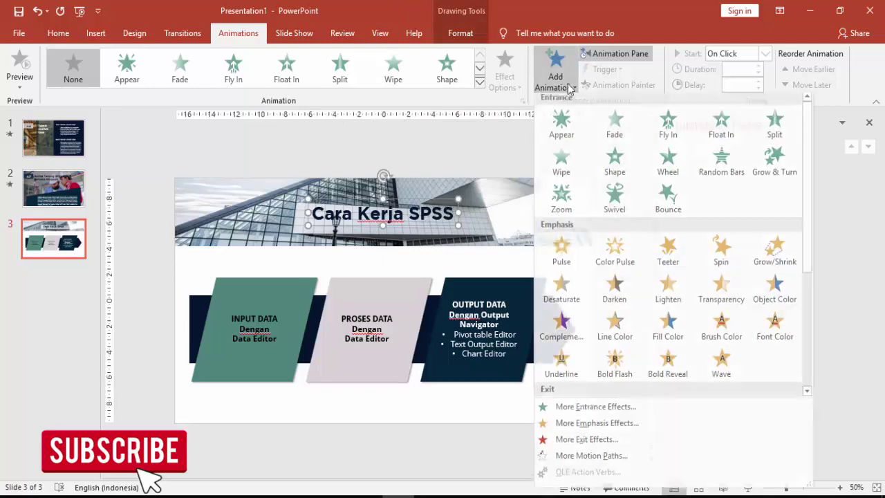
click(599, 410)
scroll(470, 323, down, 3)
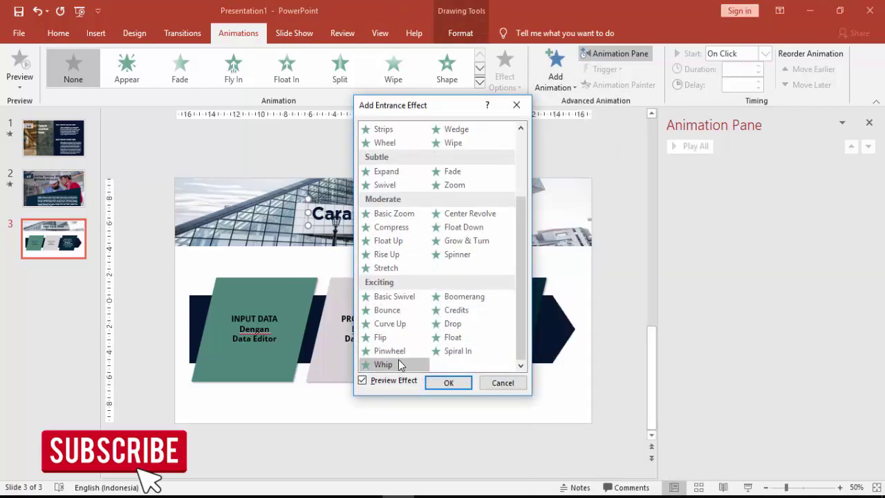
click(384, 337)
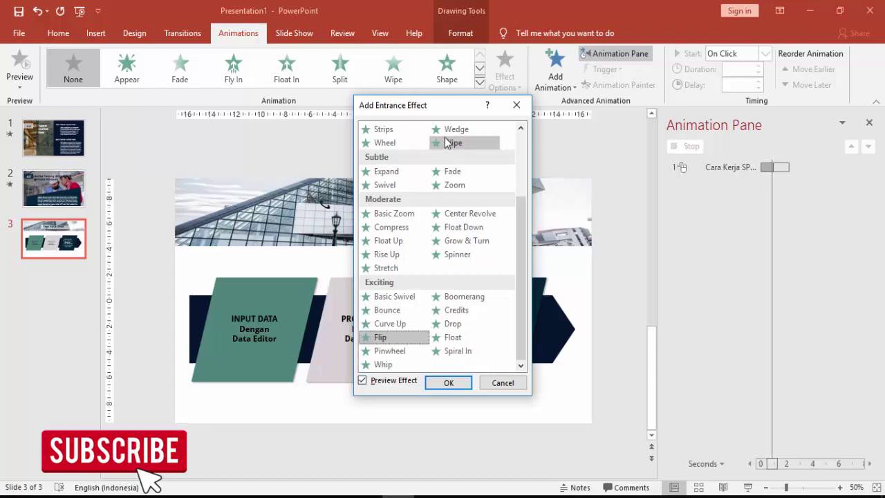
drag(447, 105, 203, 112)
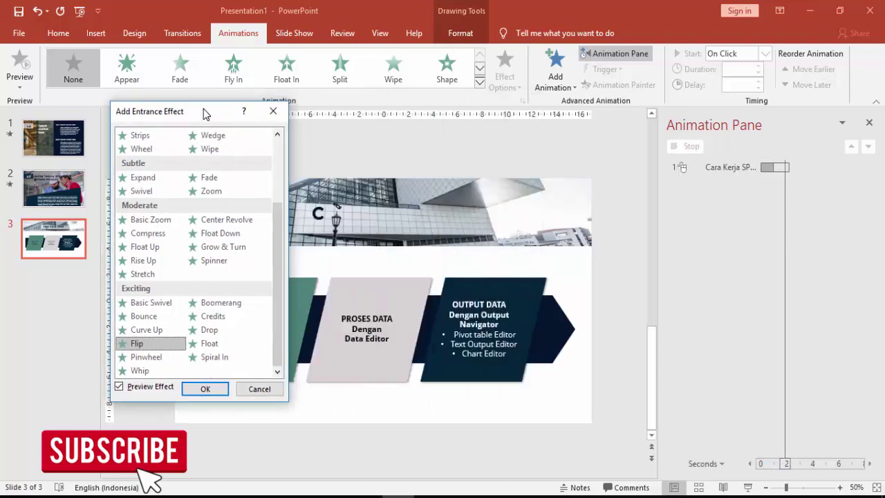
click(146, 319)
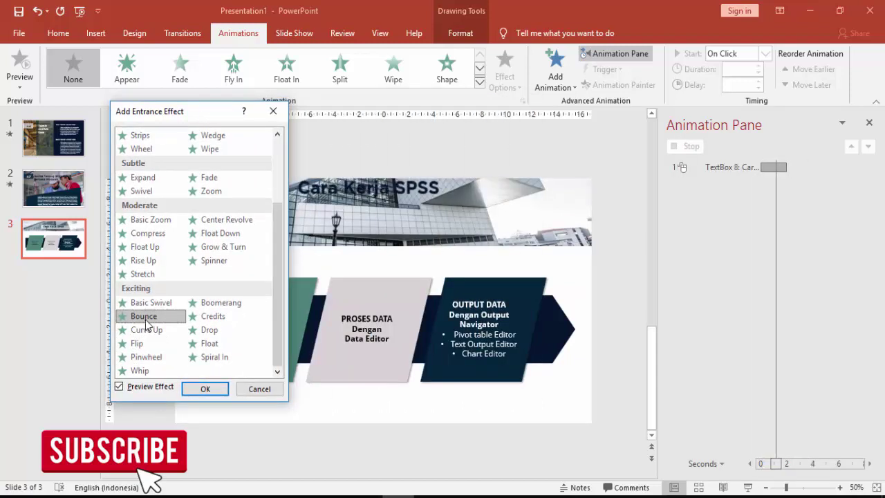
click(205, 389)
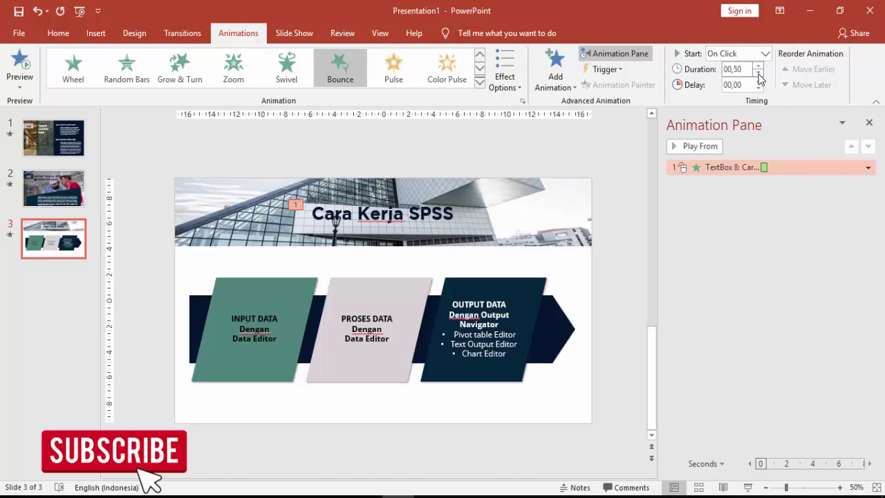
Set the title's Bounce effect to animate text by letter, 5% delay between letters.
click(869, 168)
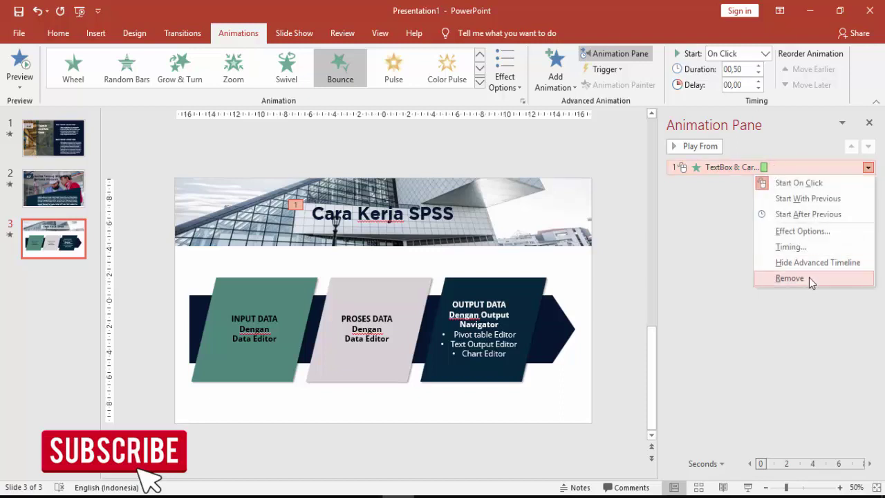
click(795, 232)
click(454, 236)
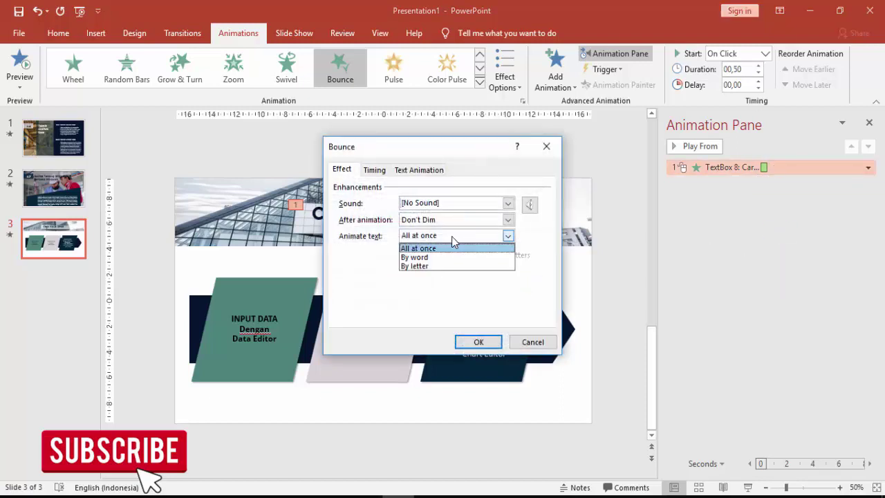
click(432, 267)
text(50)
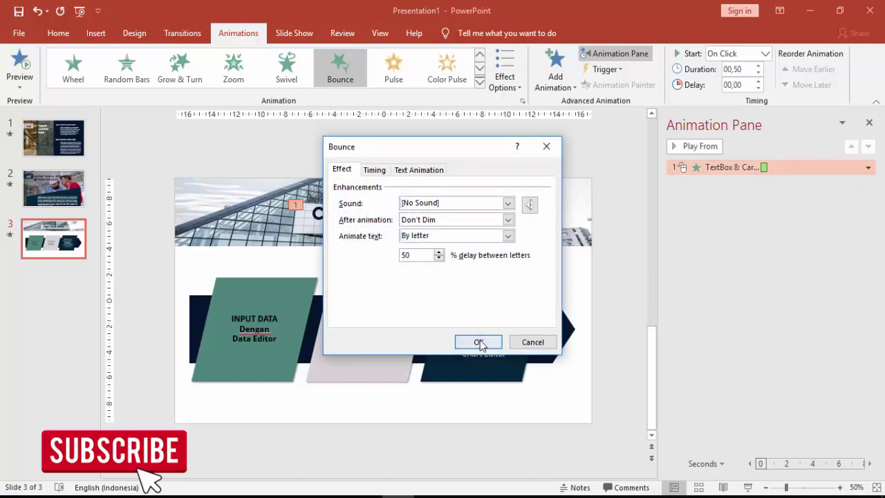
click(478, 342)
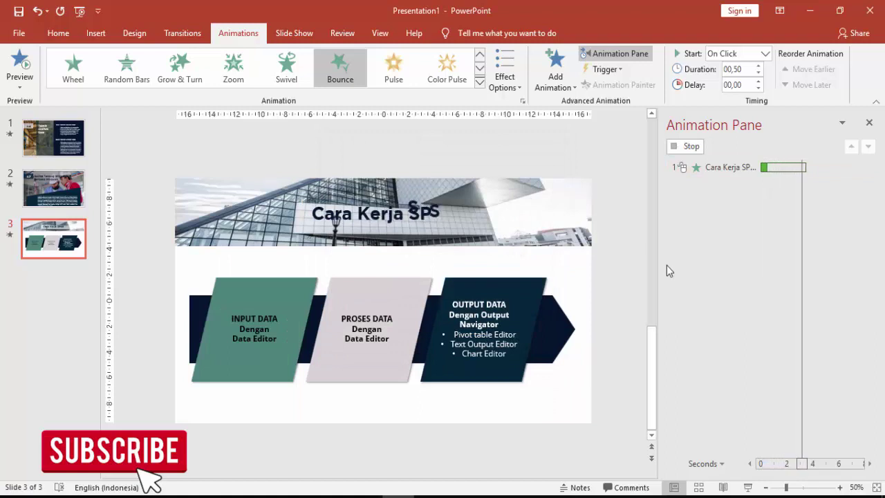
Select the INPUT DATA parallelogram with its text, undoing an accidental shape move.
click(287, 325)
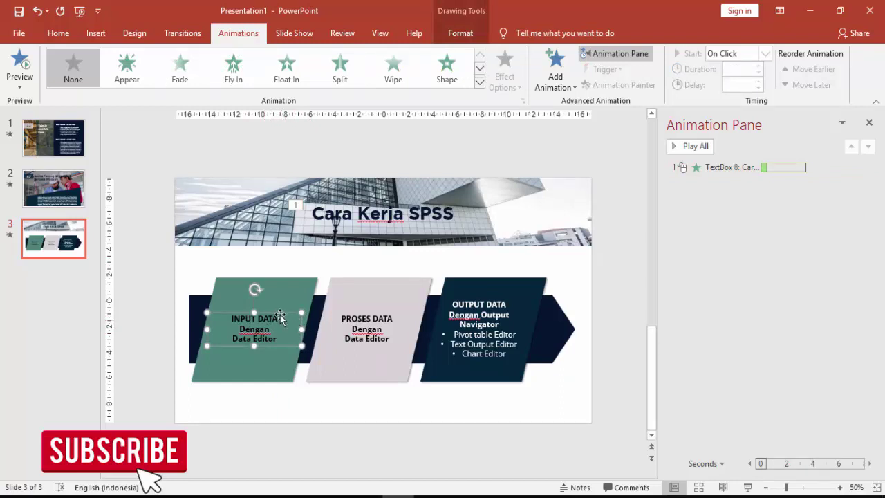
shift+click(295, 302)
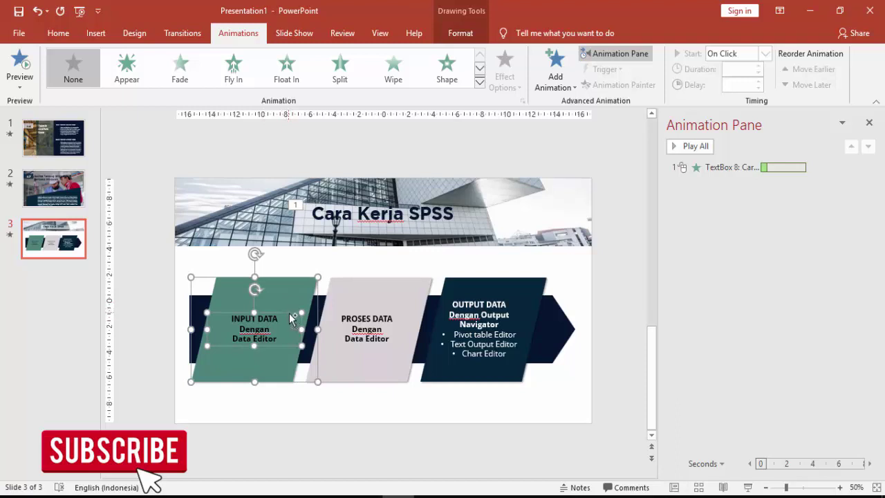
drag(290, 318, 295, 324)
click(409, 301)
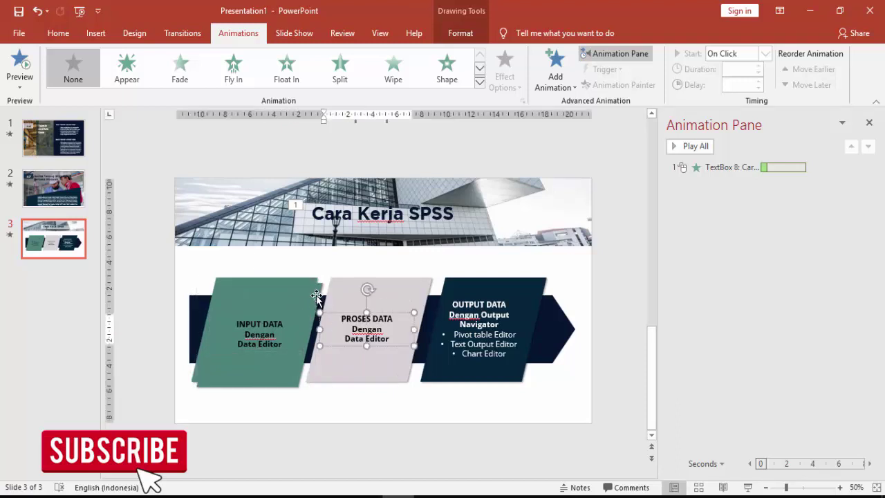
drag(316, 296, 189, 383)
key(ctrl+z)
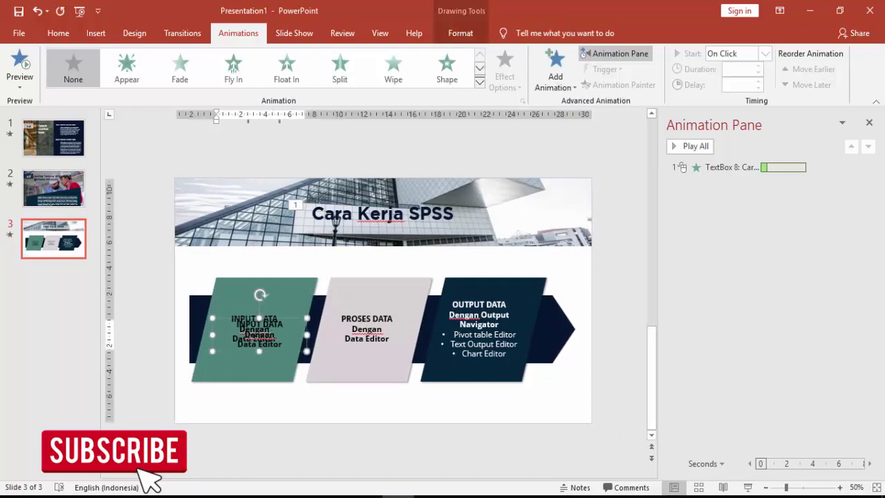
key(Escape)
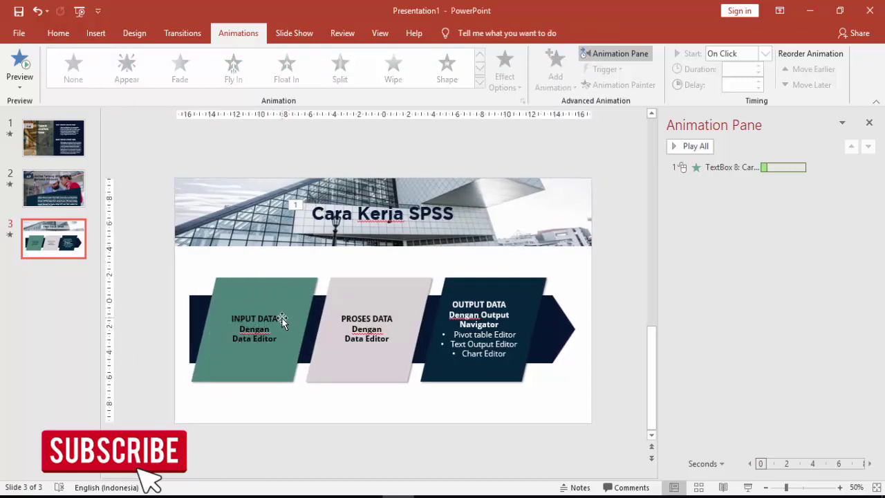
Select the INPUT, PROSES and OUTPUT parallelograms with their labels and group OUTPUT DATA with its text.
click(285, 315)
shift+click(291, 293)
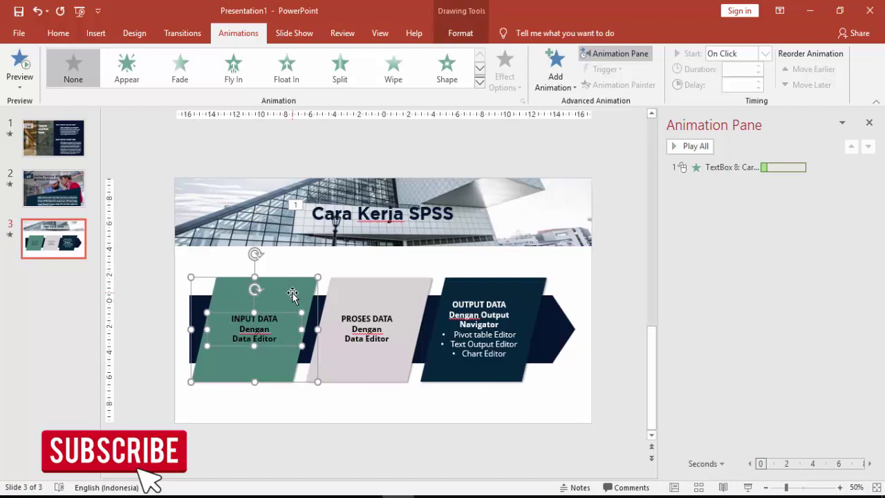
click(356, 314)
shift+click(391, 295)
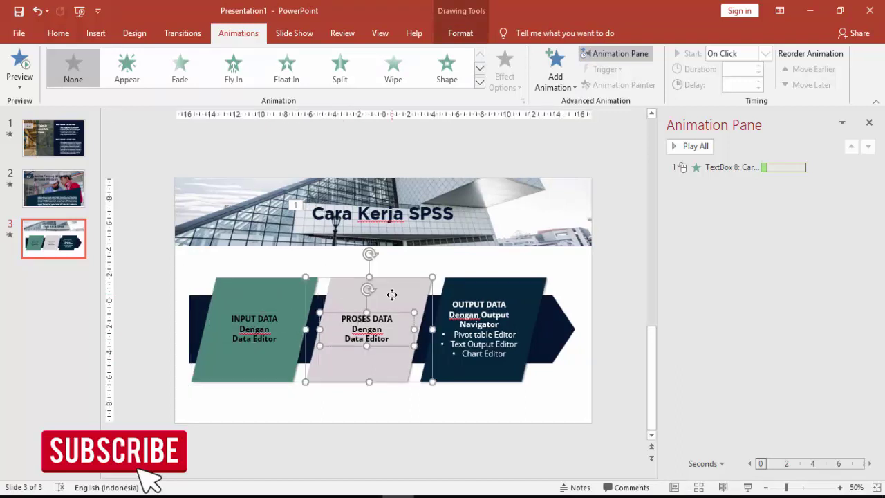
click(499, 316)
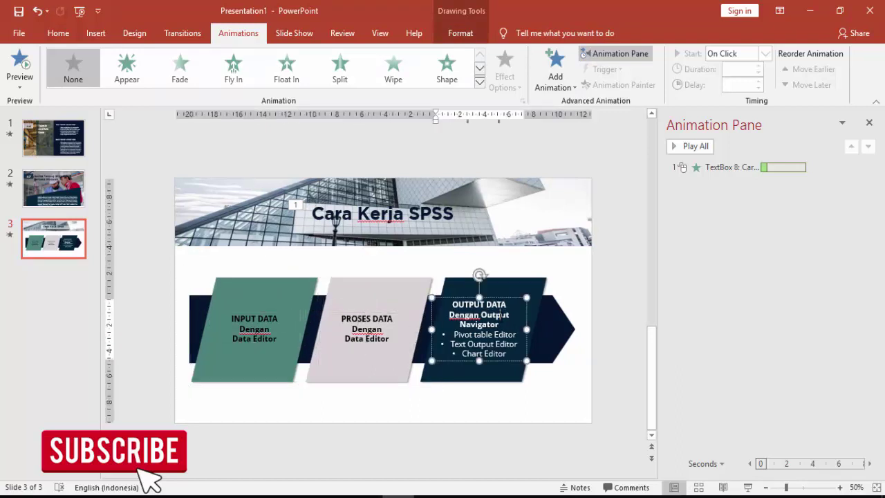
shift+click(533, 291)
key(ctrl+g)
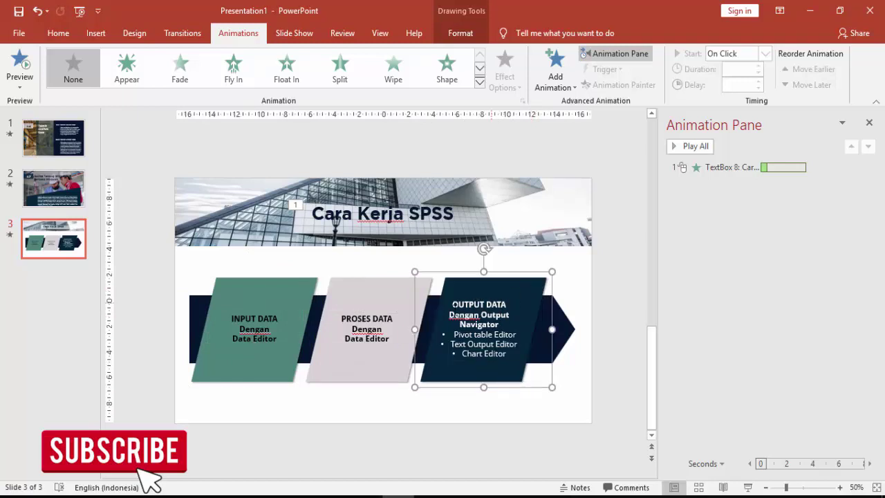
click(294, 311)
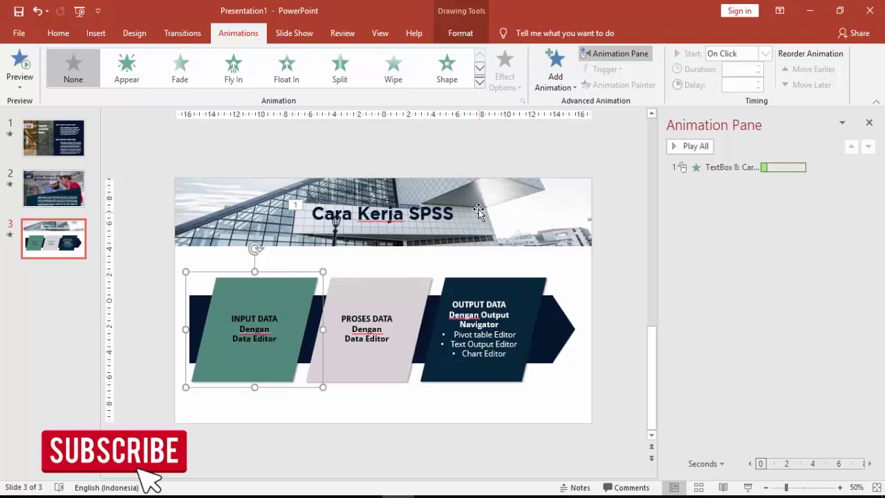
Preview Rise Up, Wheel and Strips entrances on the grouped INPUT DATA shape.
click(553, 80)
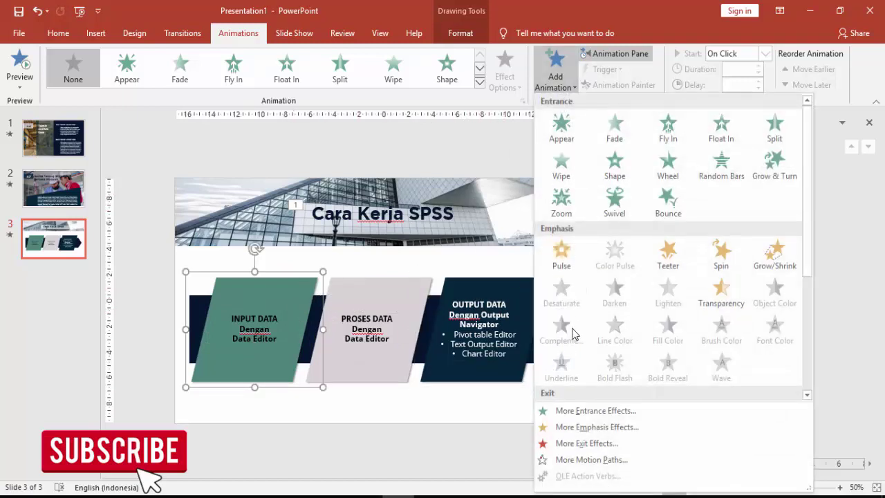
click(586, 414)
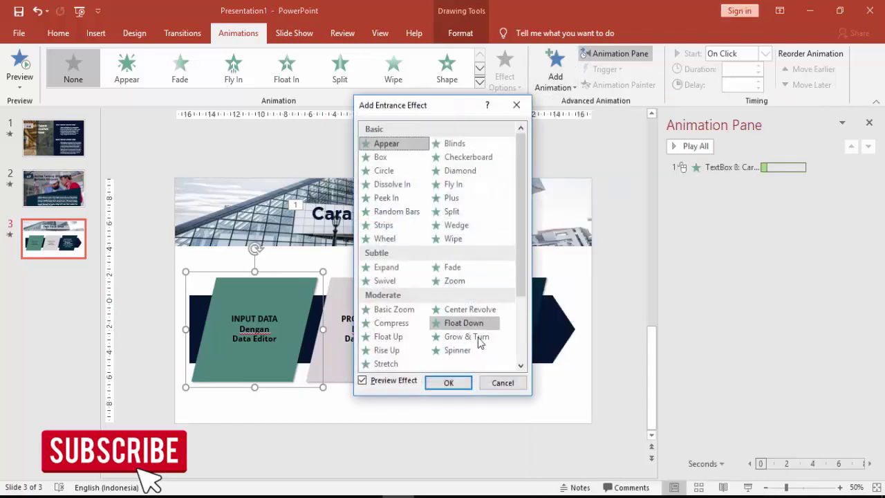
scroll(481, 337, down, 1)
click(396, 308)
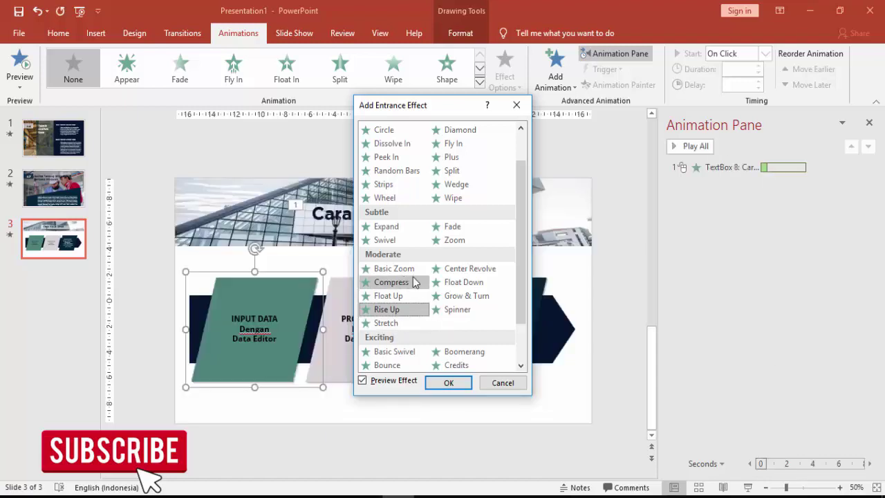
click(397, 194)
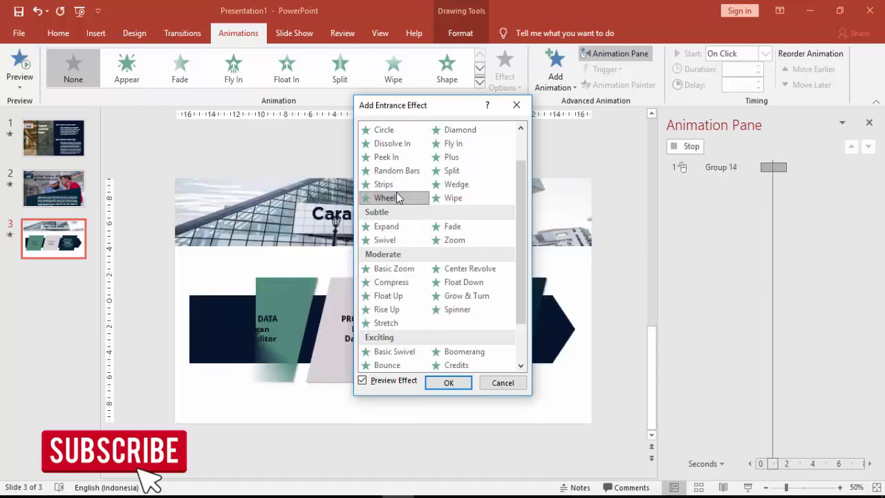
click(398, 183)
Preview Basic Swivel, Grow & Turn and Float Down, then choose Fly In.
scroll(425, 270, down, 2)
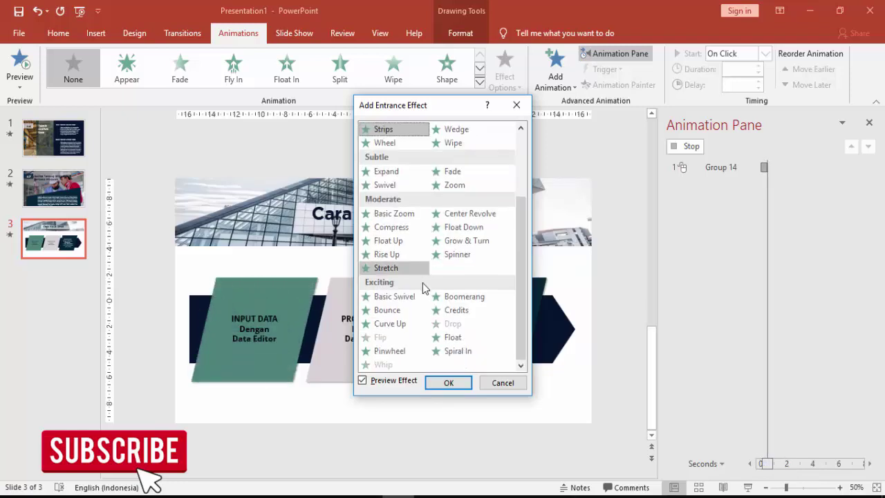
click(400, 297)
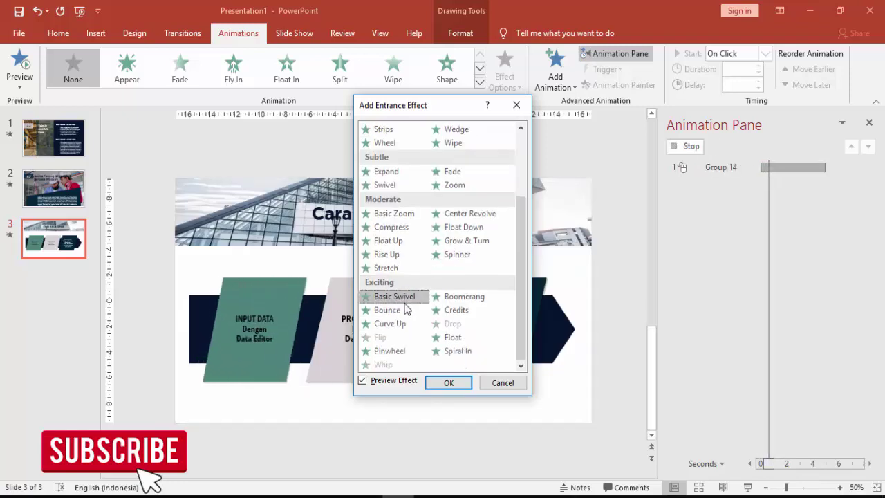
click(467, 240)
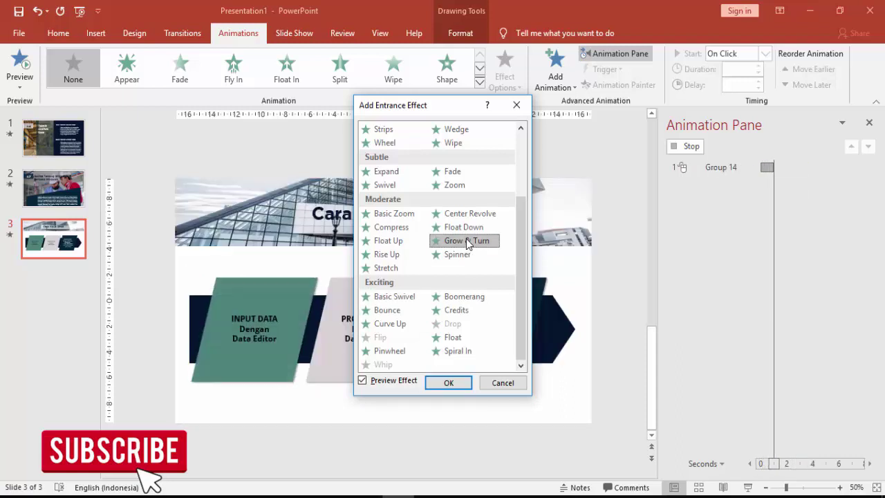
click(465, 229)
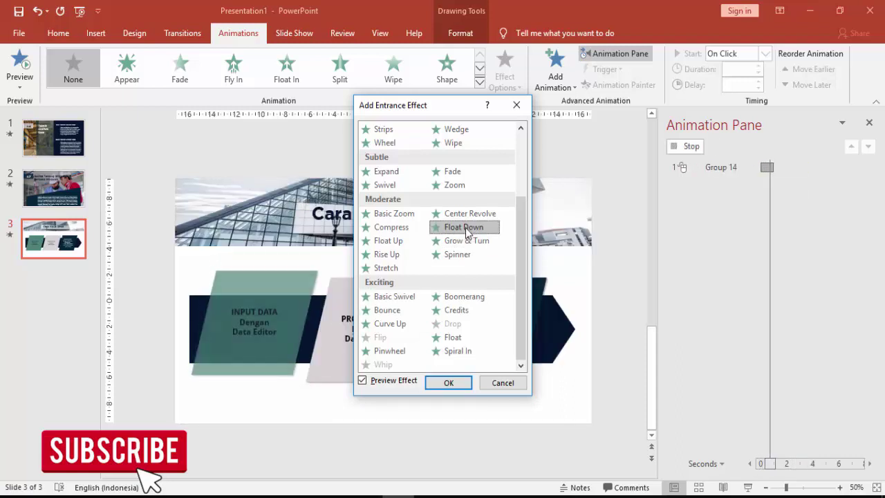
scroll(450, 225, up, 3)
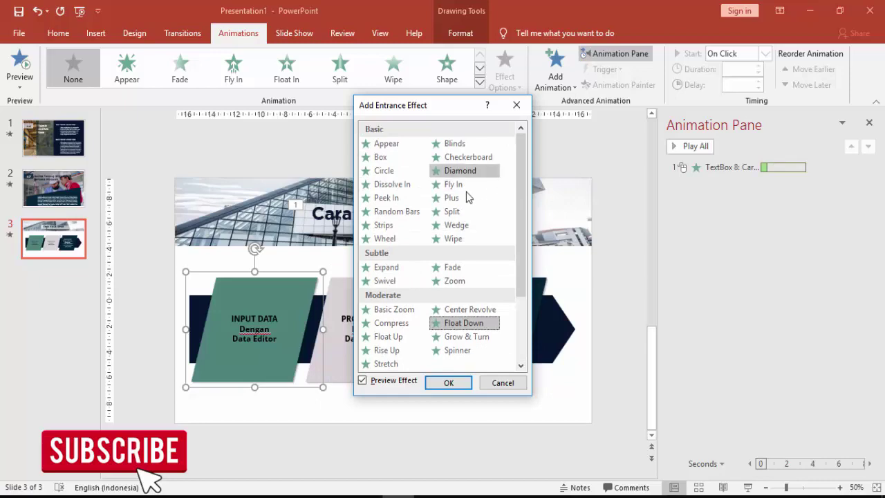
click(459, 189)
Apply Fly In from the left to the INPUT DATA shape.
click(448, 382)
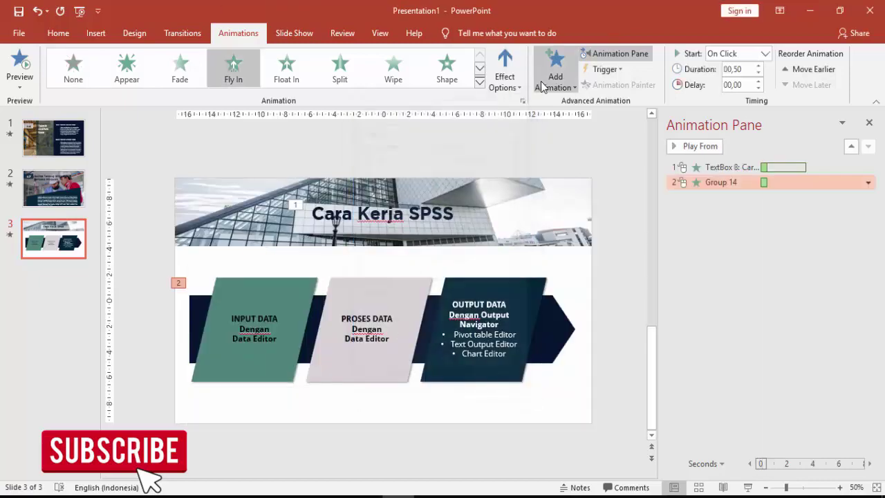
click(501, 80)
click(508, 188)
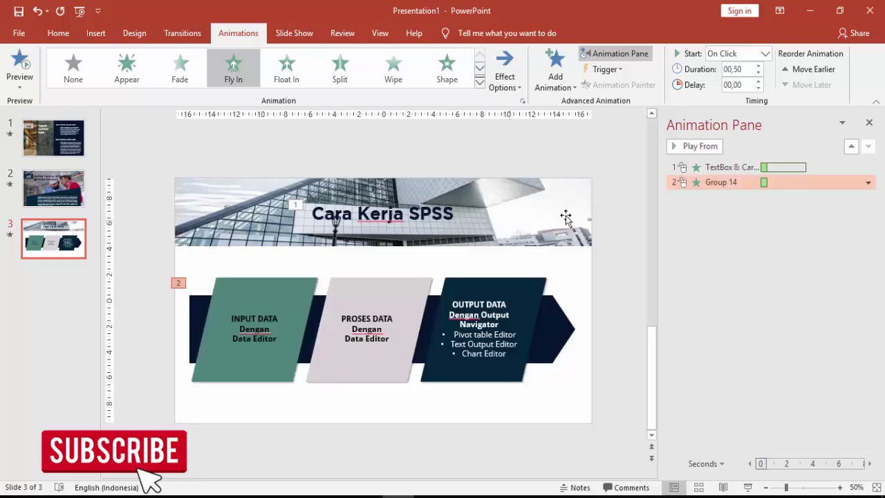
Copy the animation to PROSES DATA and OUTPUT DATA with Animation Painter, PROSES starting After Previous.
click(302, 299)
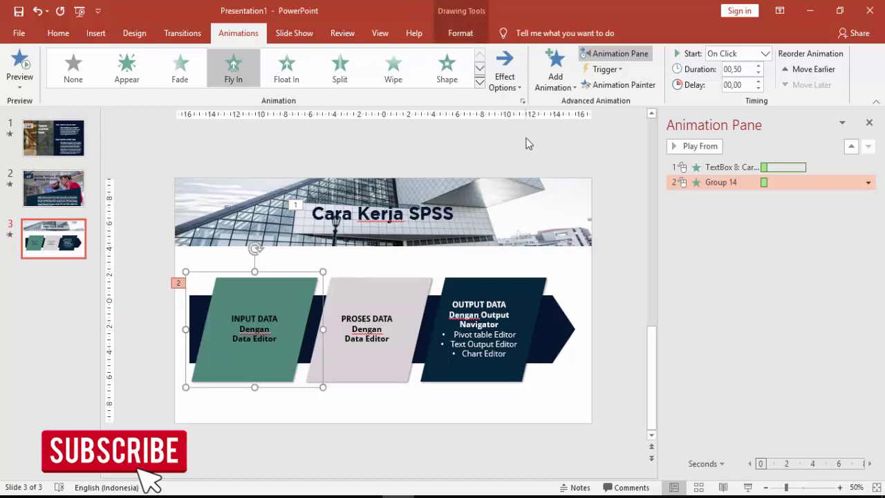
click(602, 85)
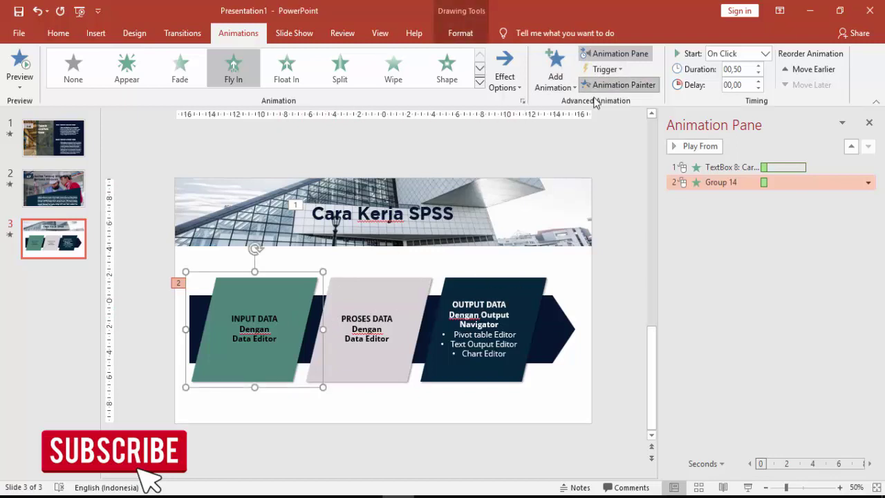
click(399, 299)
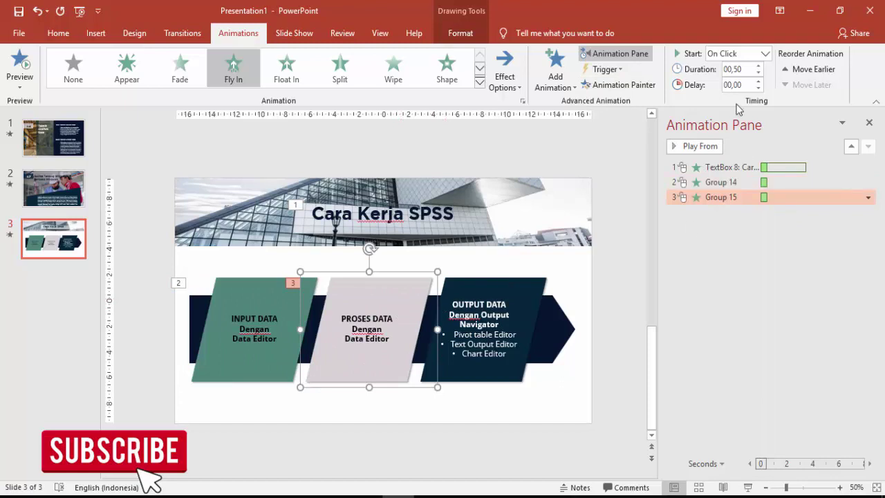
click(764, 53)
click(750, 95)
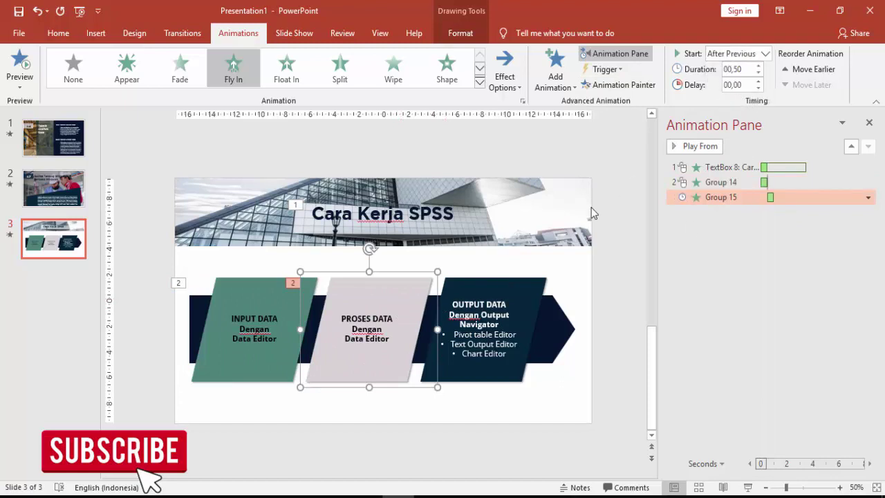
click(602, 85)
click(523, 293)
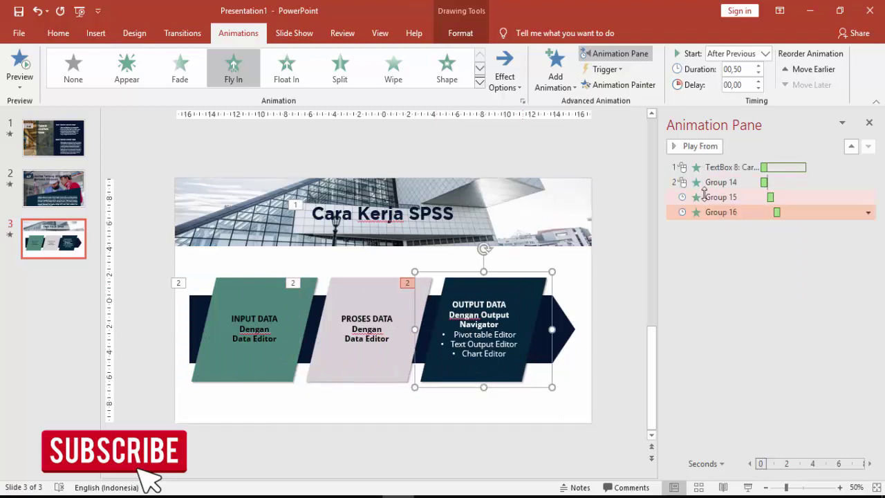
Copy the animation onto the arrow banner, preview from Group 14, and return to slide 1.
click(566, 331)
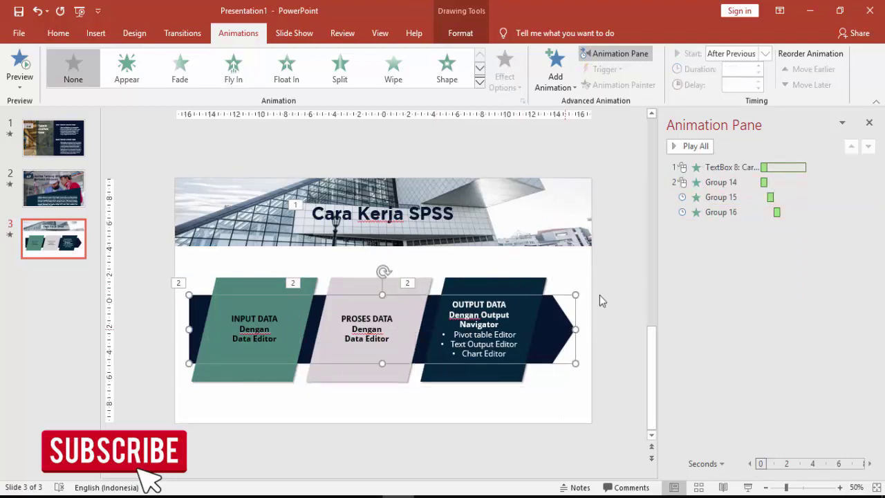
click(523, 283)
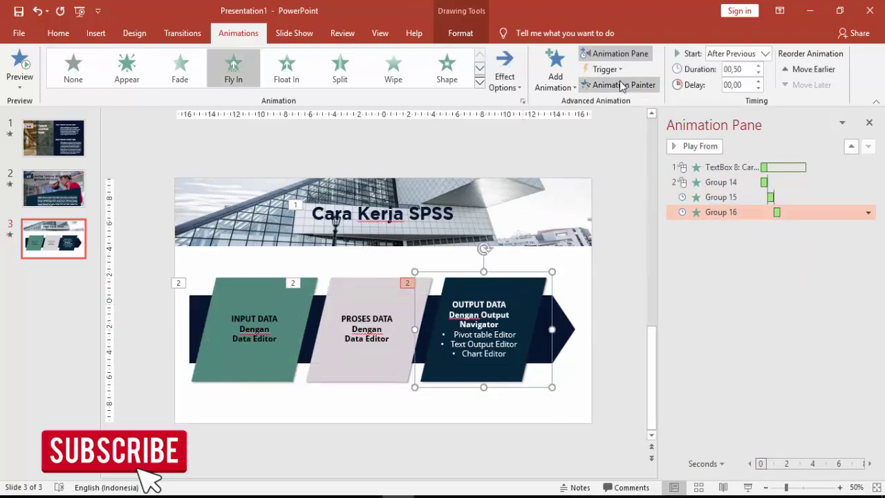
click(618, 85)
click(566, 331)
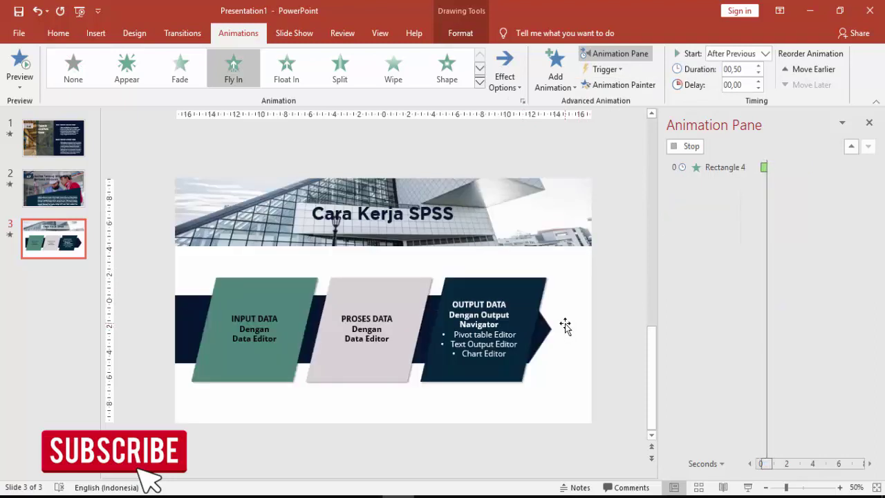
click(737, 183)
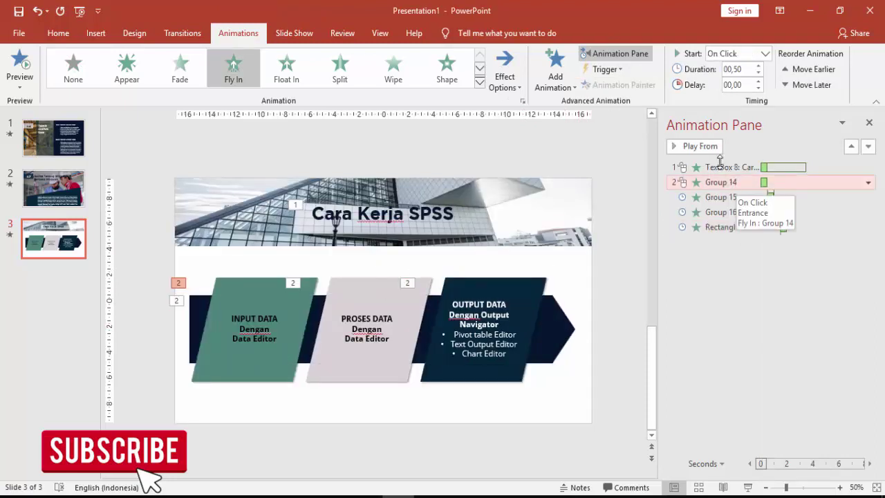
click(699, 147)
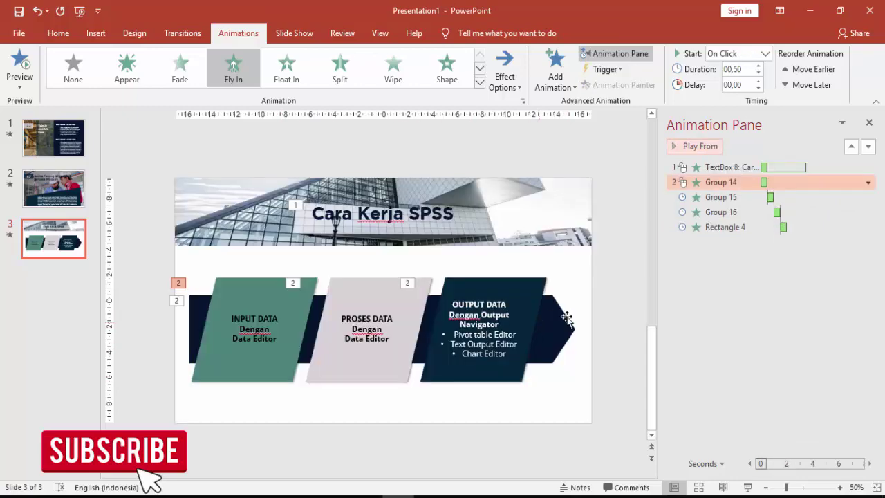
click(72, 146)
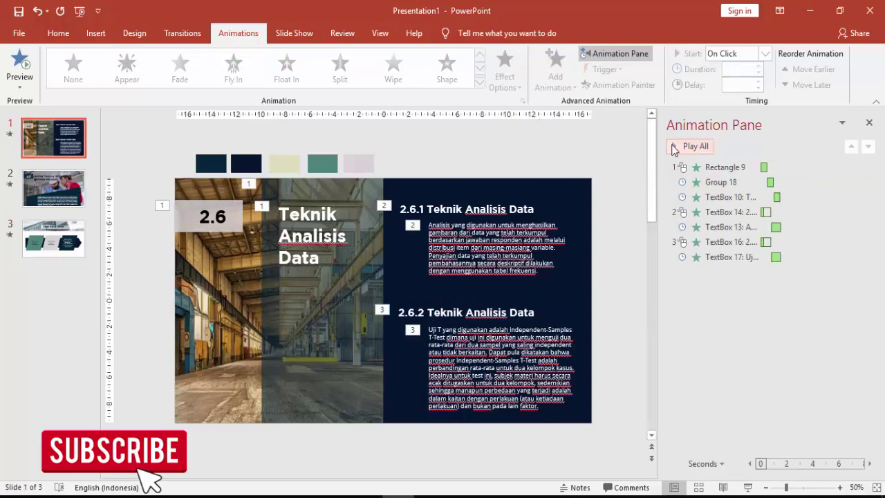
Close the Animation Pane, go to the Home tab, and check the source PDF in Adobe Reader.
click(869, 123)
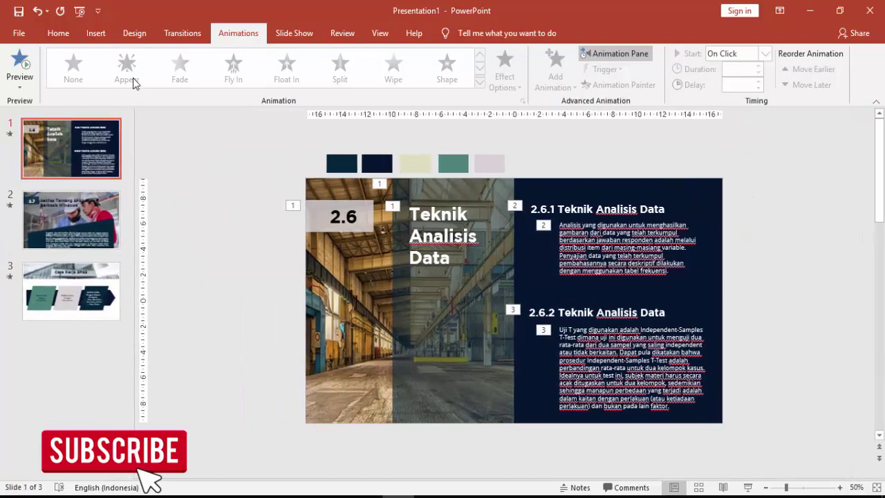
click(58, 33)
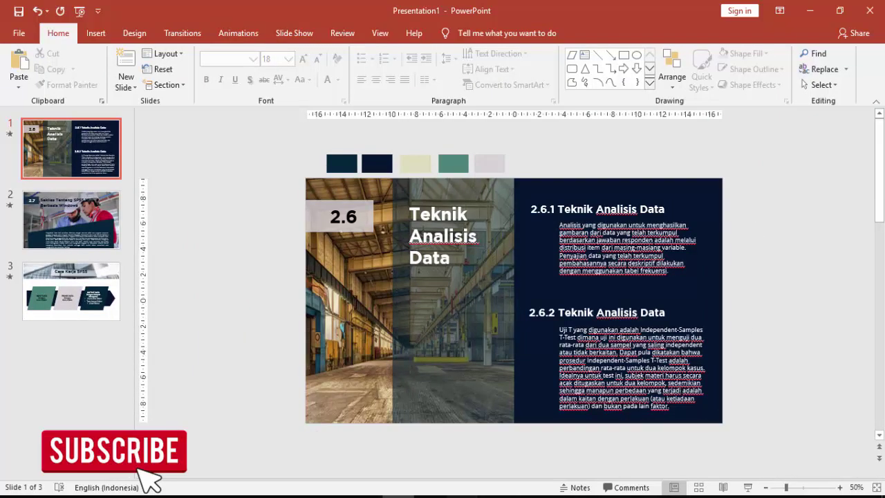
click(462, 497)
scroll(506, 312, down, 1)
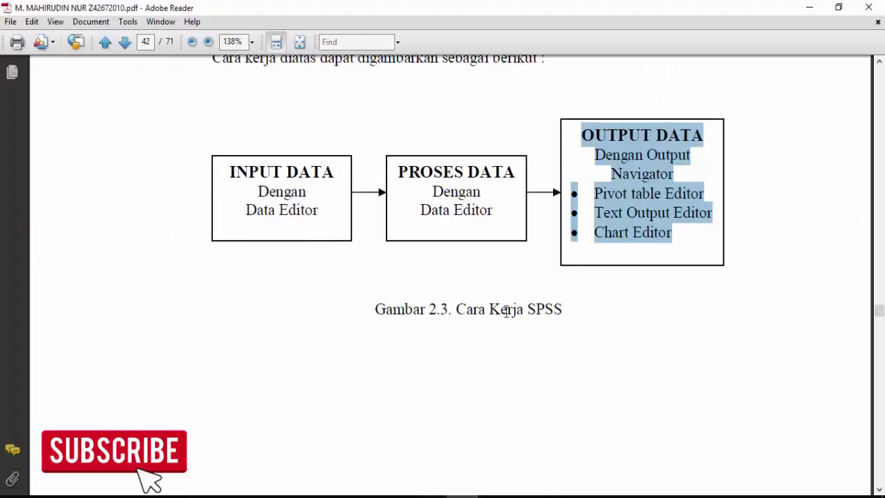
click(399, 496)
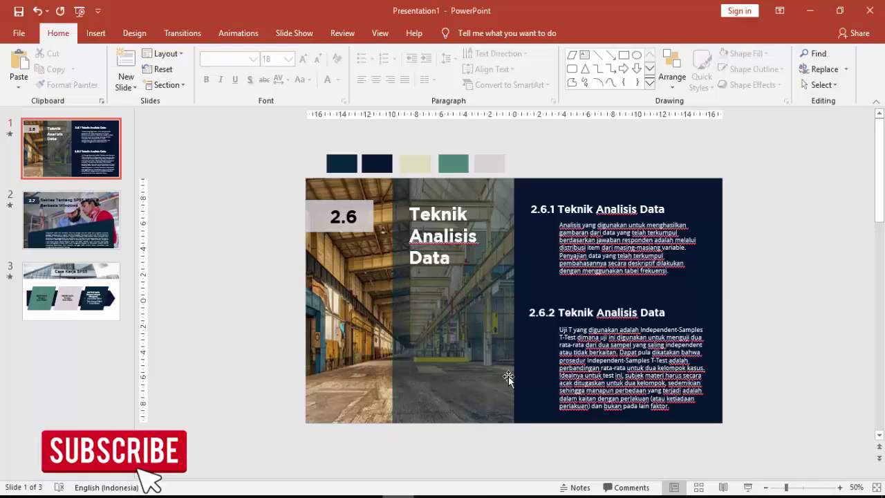
Check slide 1's photo, Teknik Analisis Data title, and 2.6.1 and 2.6.2 paragraphs.
click(390, 305)
click(446, 208)
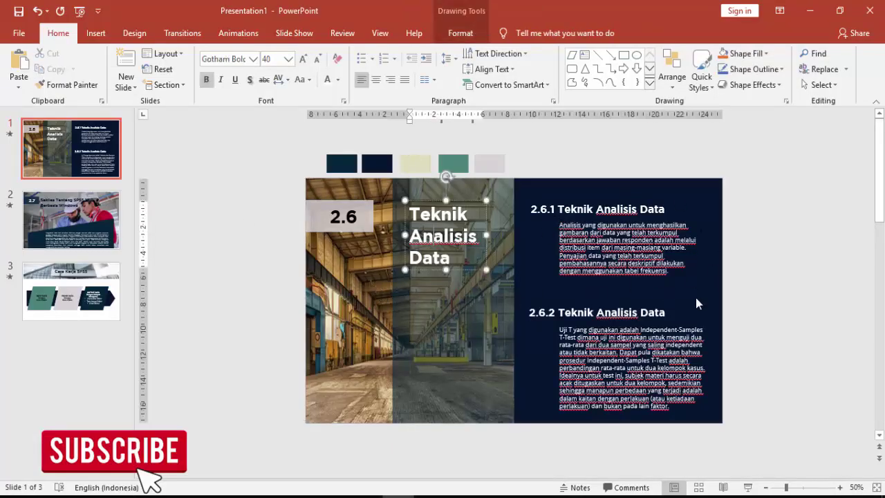
click(631, 247)
click(634, 326)
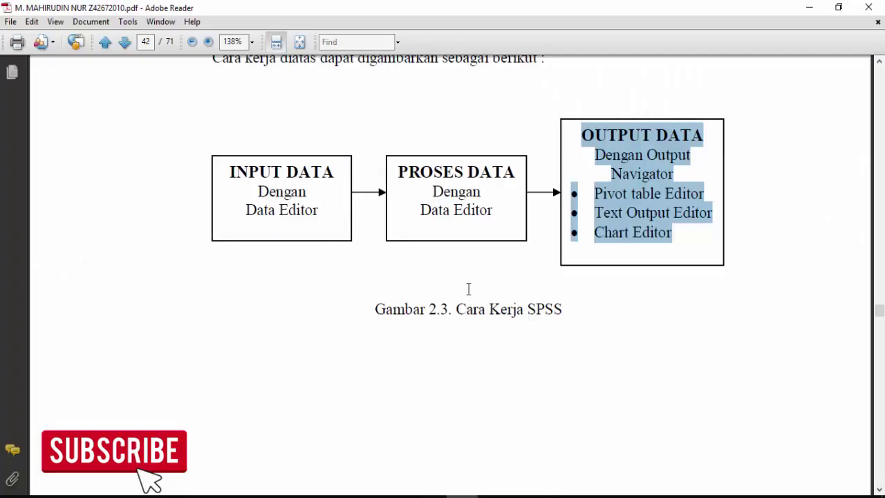
scroll(470, 289, down, 3)
scroll(474, 291, down, 4)
scroll(475, 291, down, 5)
scroll(475, 291, down, 4)
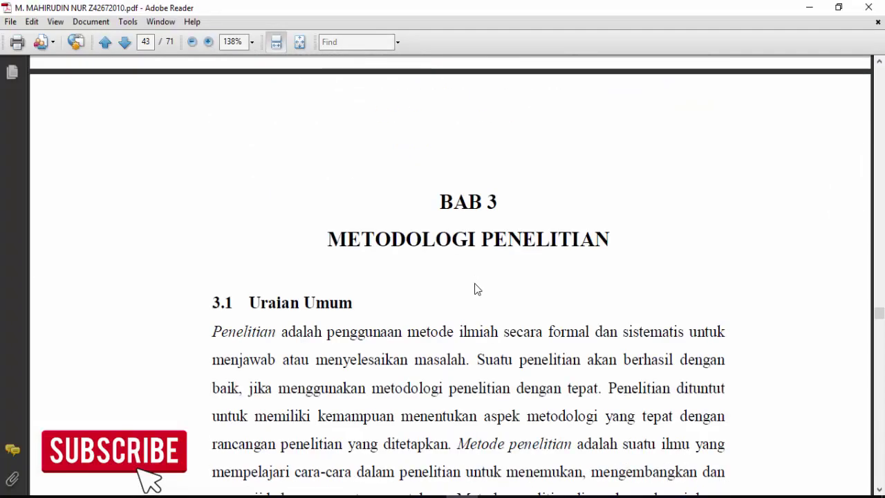
scroll(483, 276, down, 3)
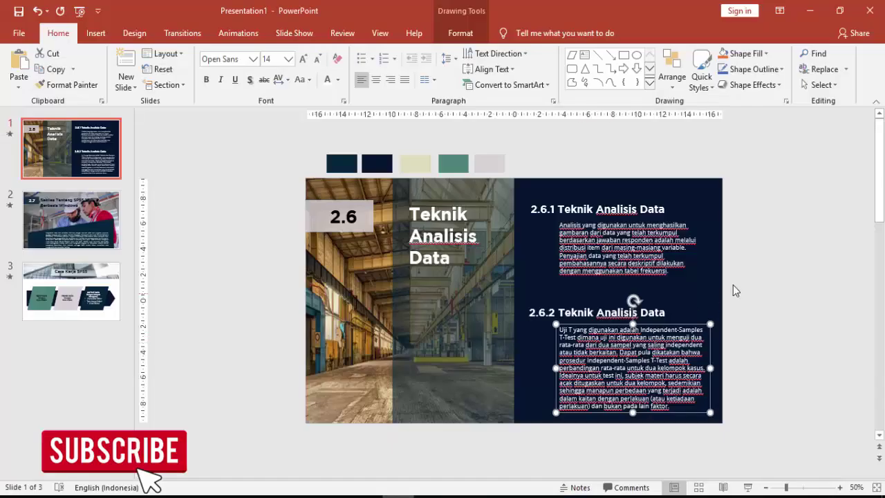
Review slide 1's photo, overlay rectangle, title and 2.6 paragraphs, then start the slide show from slide 1.
click(740, 279)
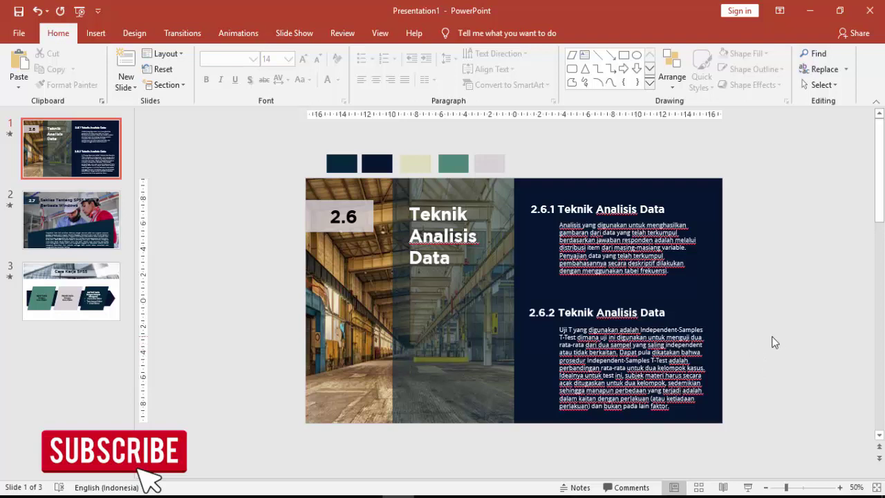
click(376, 292)
click(477, 283)
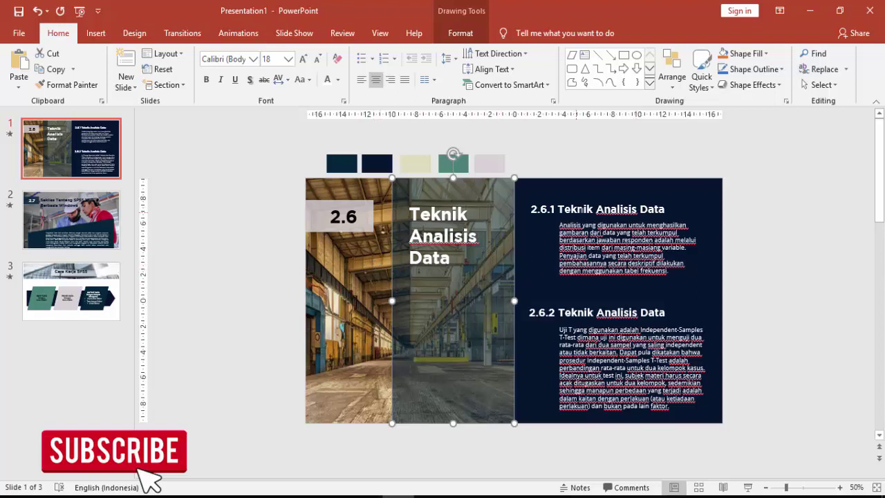
shift+click(361, 278)
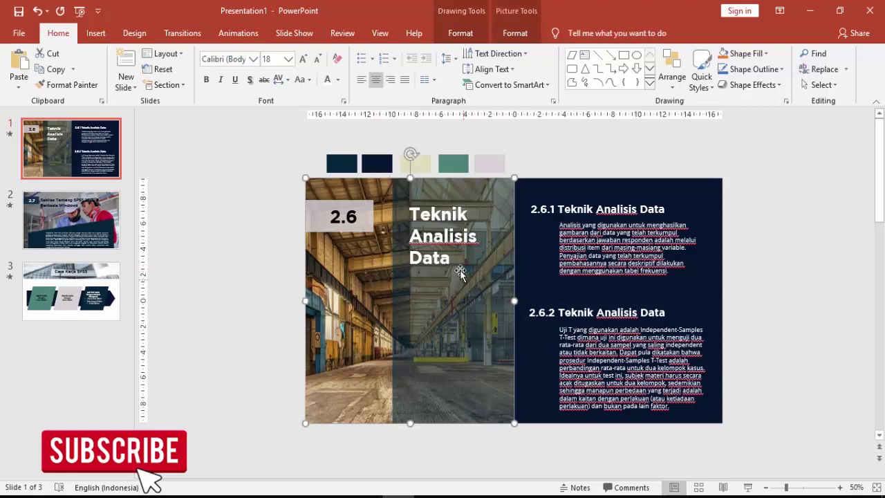
click(453, 234)
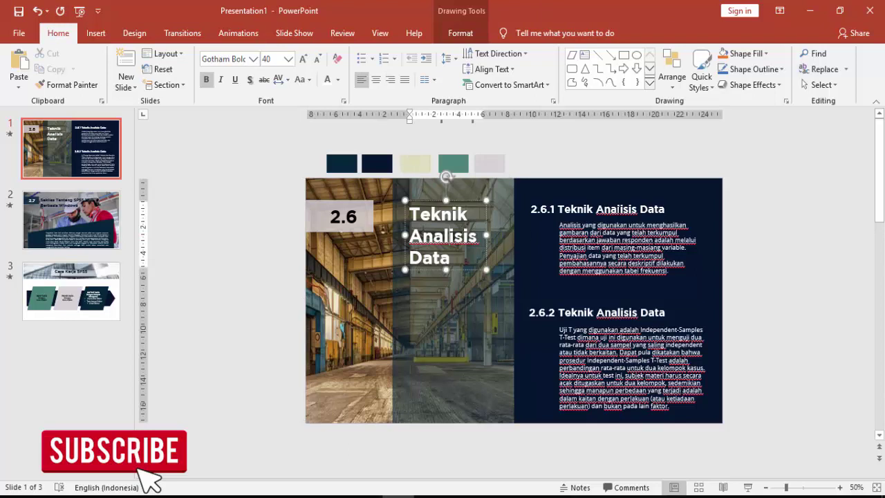
click(598, 209)
click(625, 249)
click(672, 325)
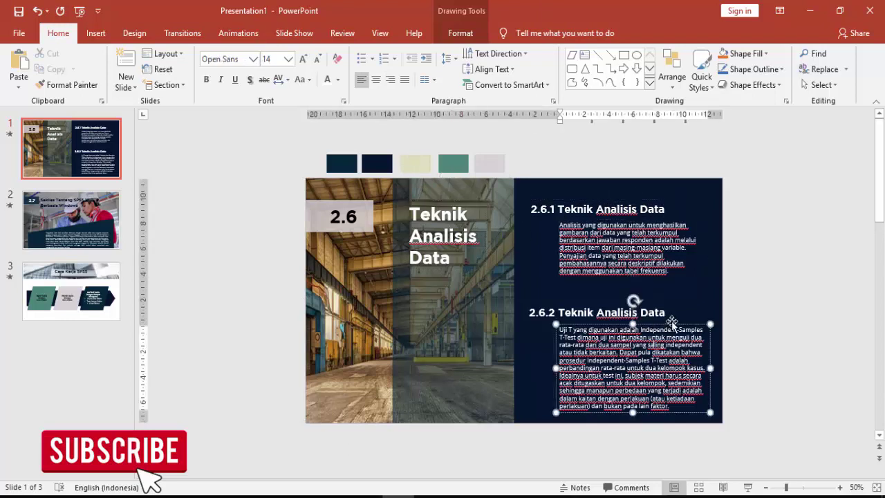
click(748, 487)
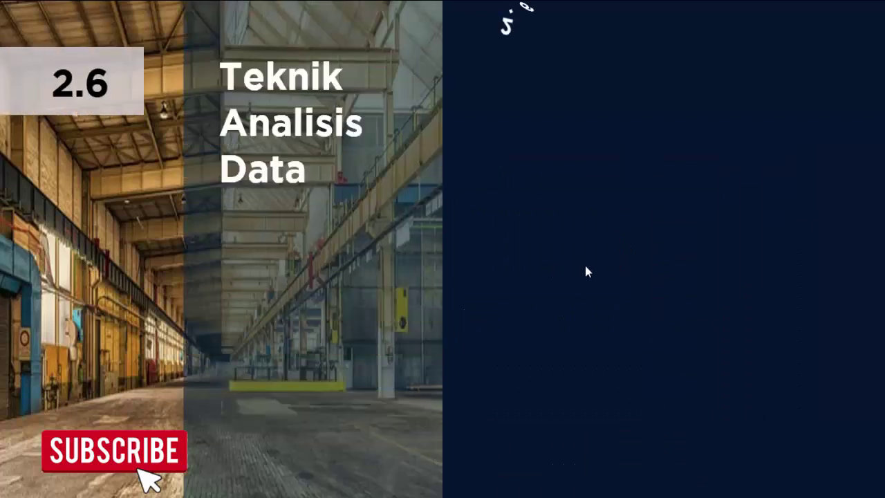